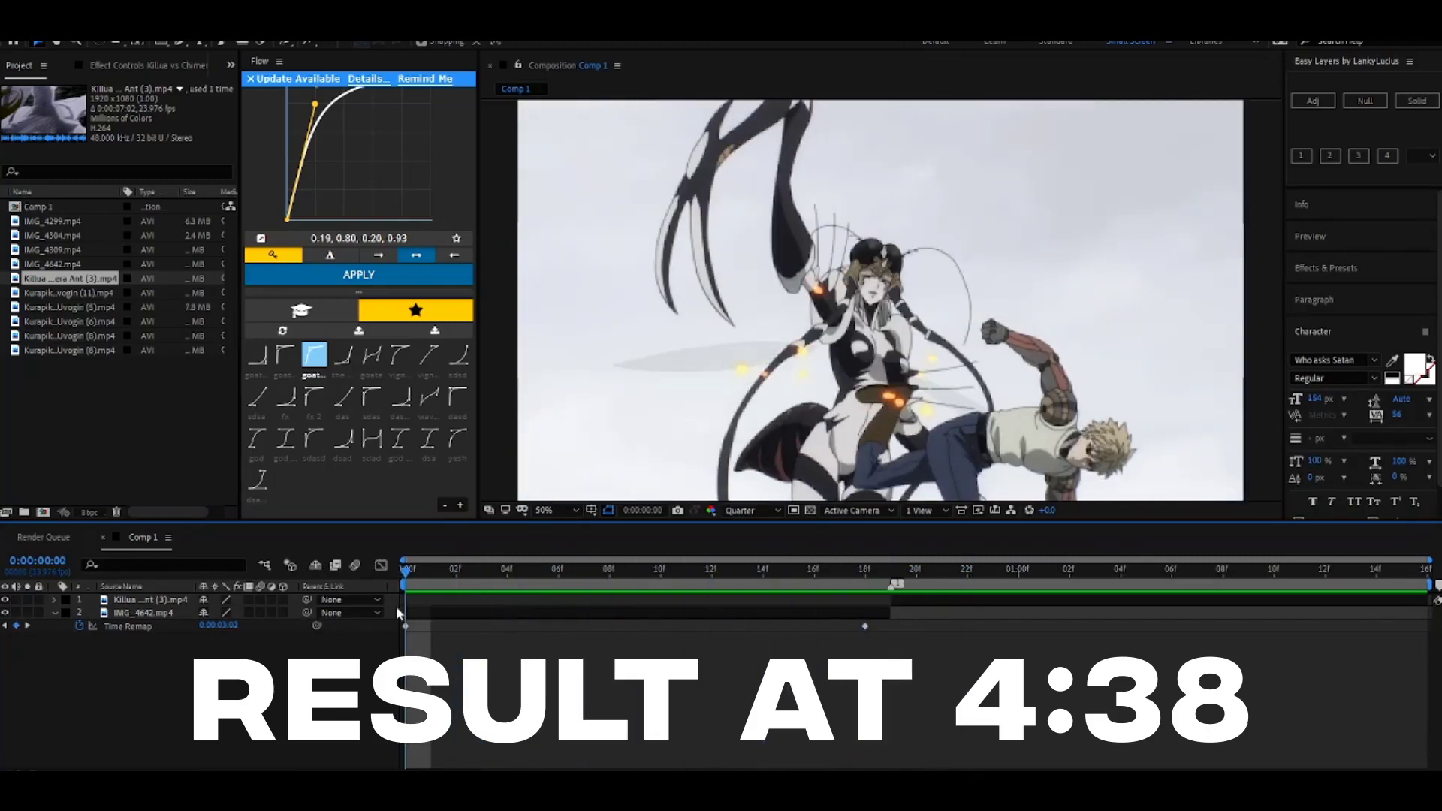
Pre-compose the Killua clip and the IMG_4642 clip, each into its own composition.
left_click(413, 613)
left_click_drag(452, 591, 849, 643)
right_click(814, 608)
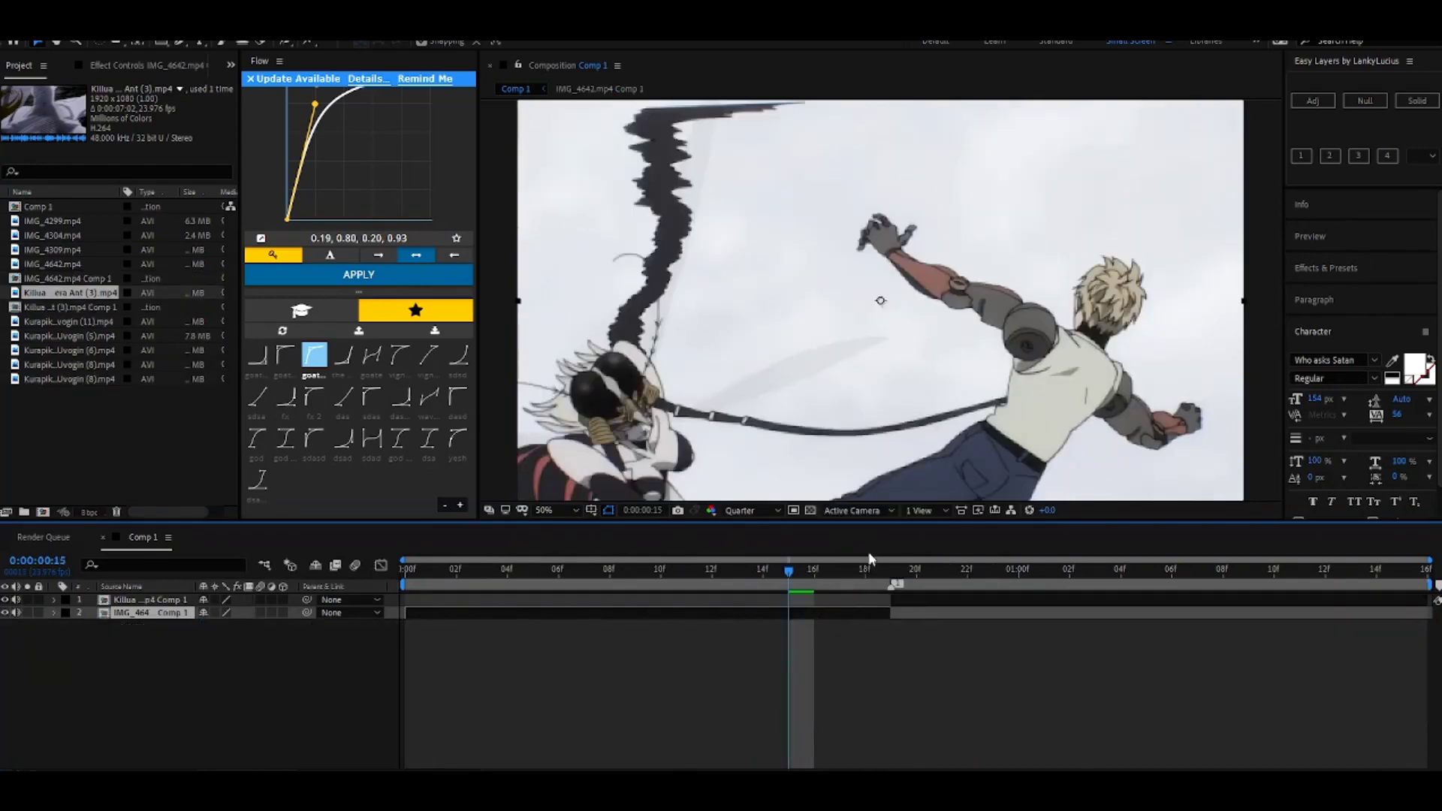
Set the Scale of the pre-composed Killua layer to 125%.
left_click_drag(884, 591, 910, 625)
left_click(929, 601)
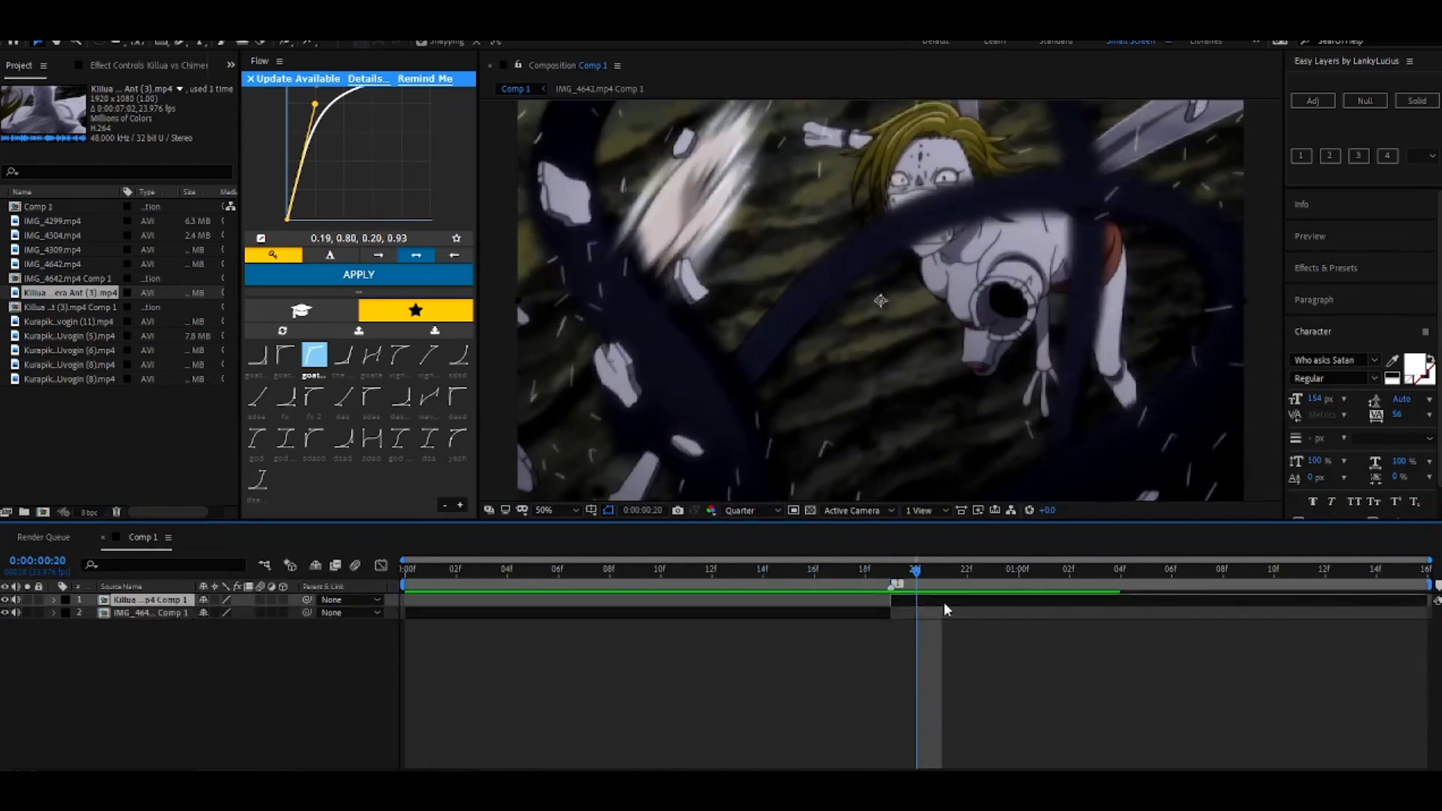
key("s")
left_click(223, 614)
type("1")
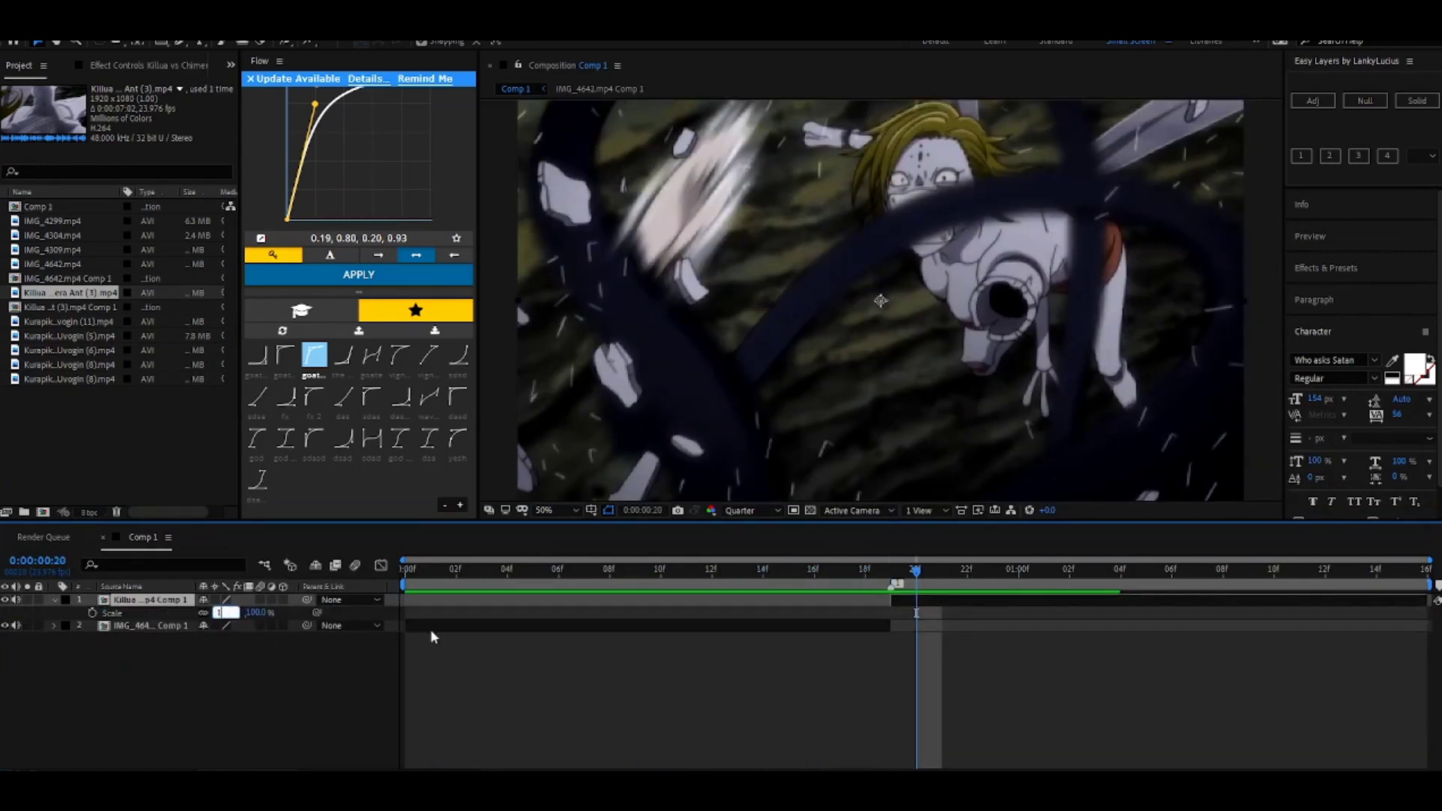
type("25")
key("Return")
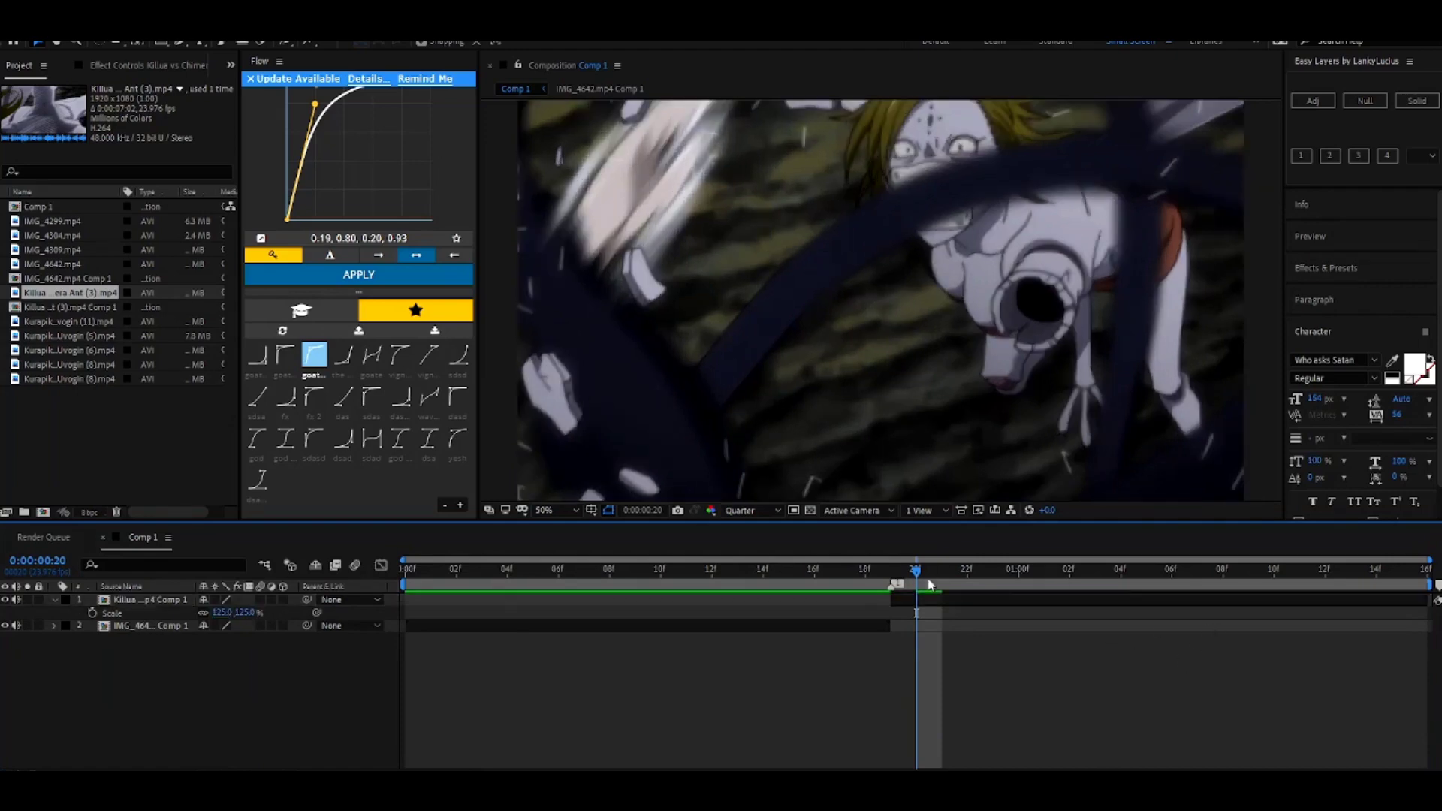
Start keyframing the Killua layer's Scale at its first frame, 0:00:00:19, with a value of 225%.
mouse_move(917, 623)
left_mouse_down()
mouse_move(880, 618)
mouse_move(1132, 621)
mouse_move(991, 623)
mouse_move(1216, 646)
mouse_move(1401, 638)
mouse_move(788, 634)
mouse_move(560, 660)
mouse_move(904, 591)
mouse_move(829, 579)
mouse_move(888, 585)
mouse_move(836, 614)
mouse_move(743, 624)
mouse_move(905, 606)
left_mouse_up()
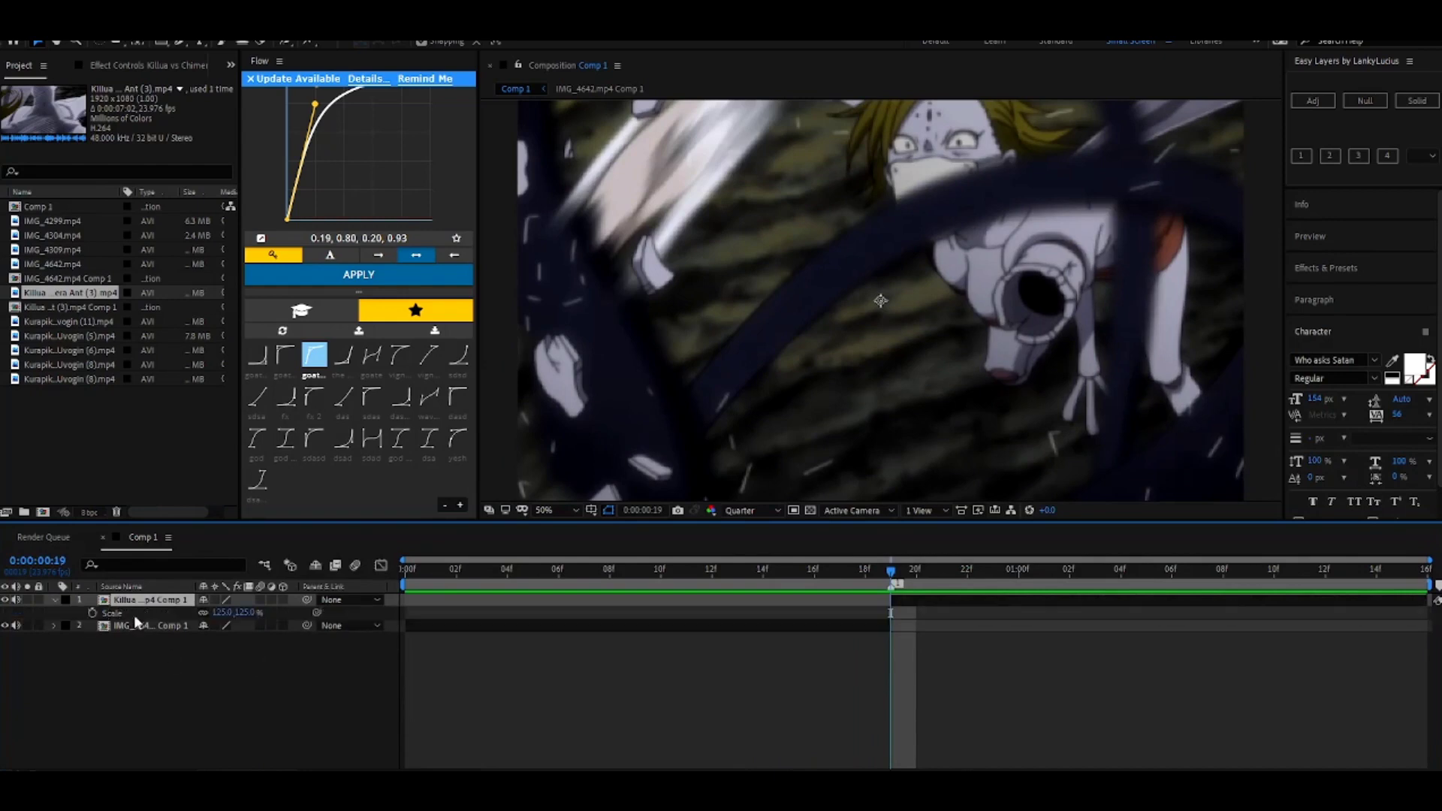
left_click(92, 612)
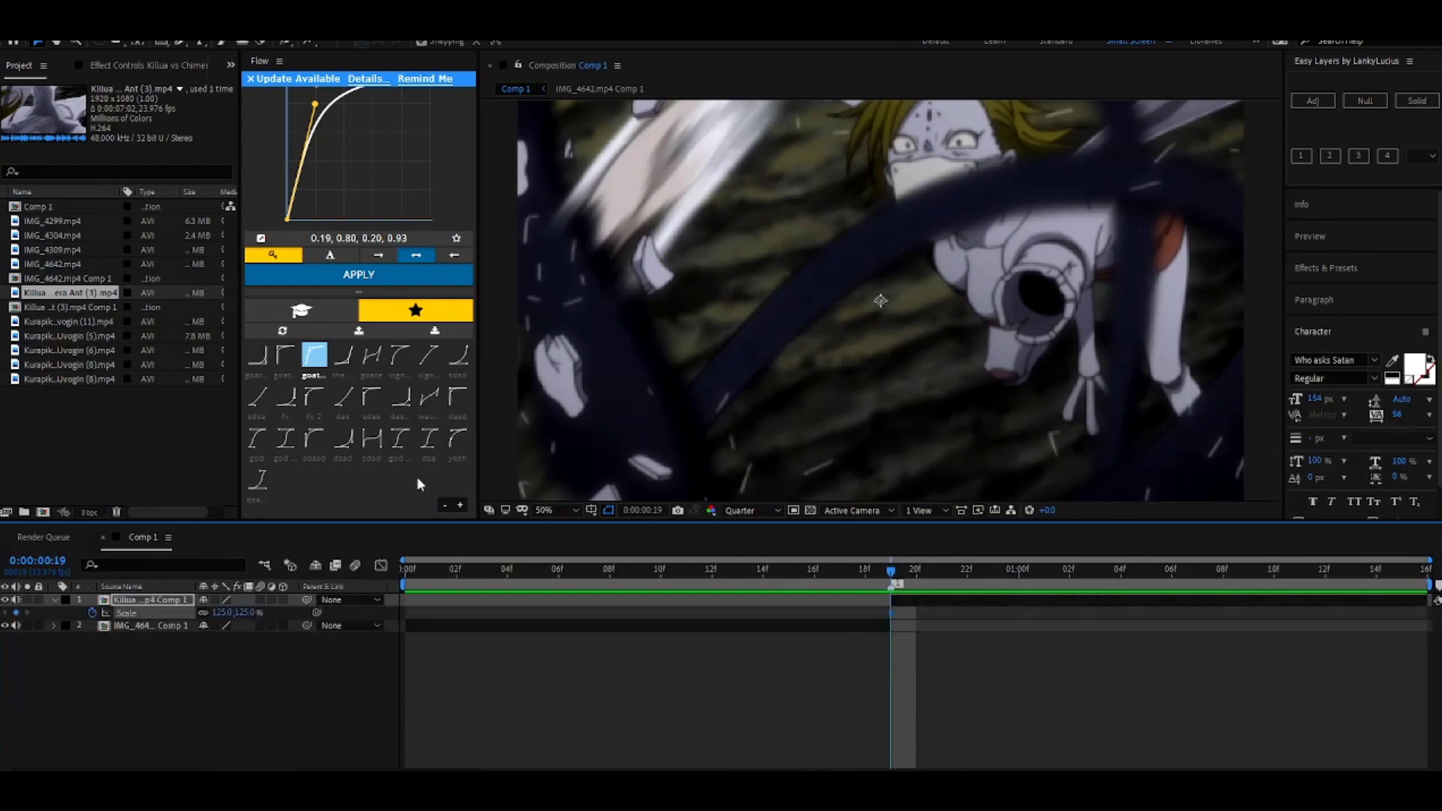
left_click_drag(224, 613, 456, 601)
left_click(223, 613)
type("25.0,")
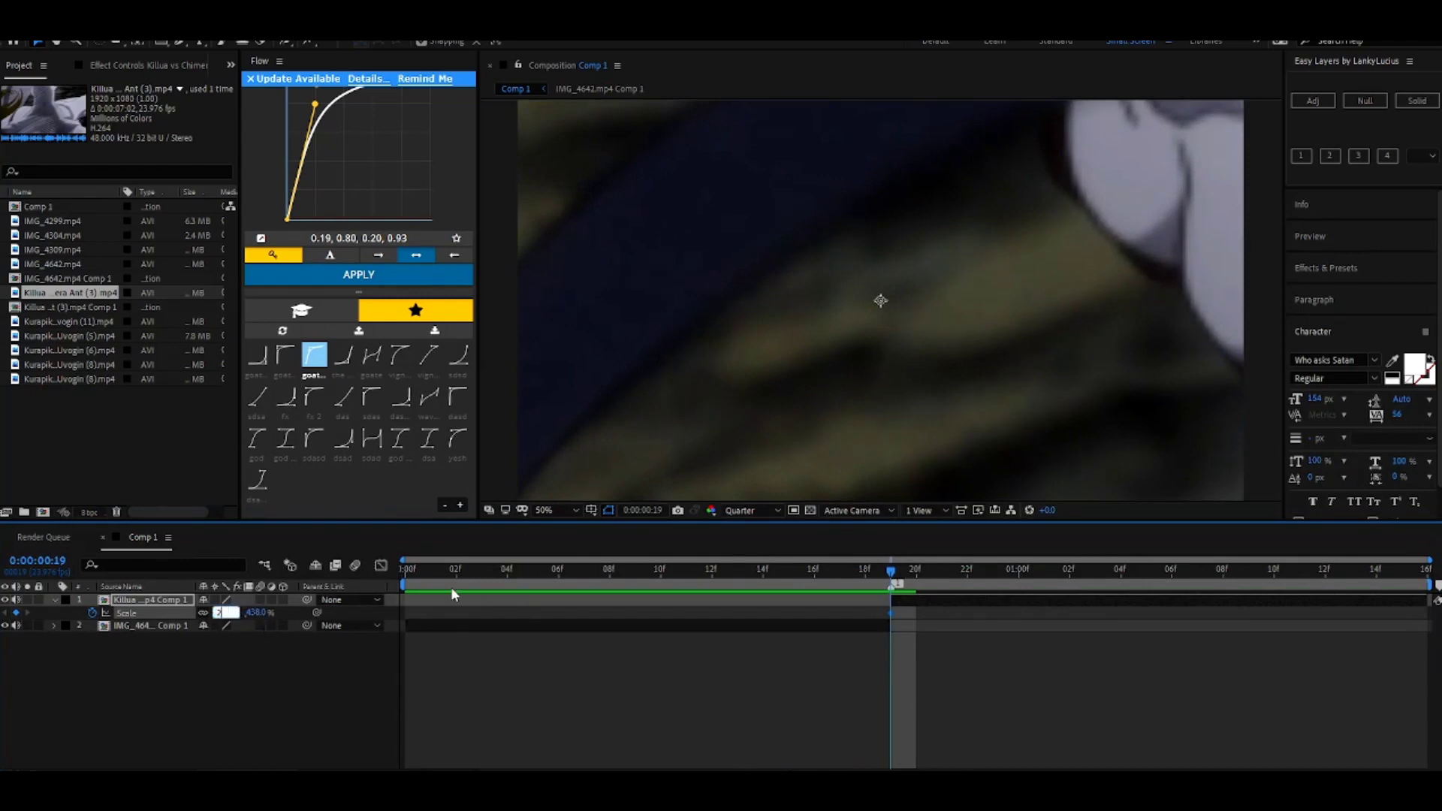
type("225")
key("Return")
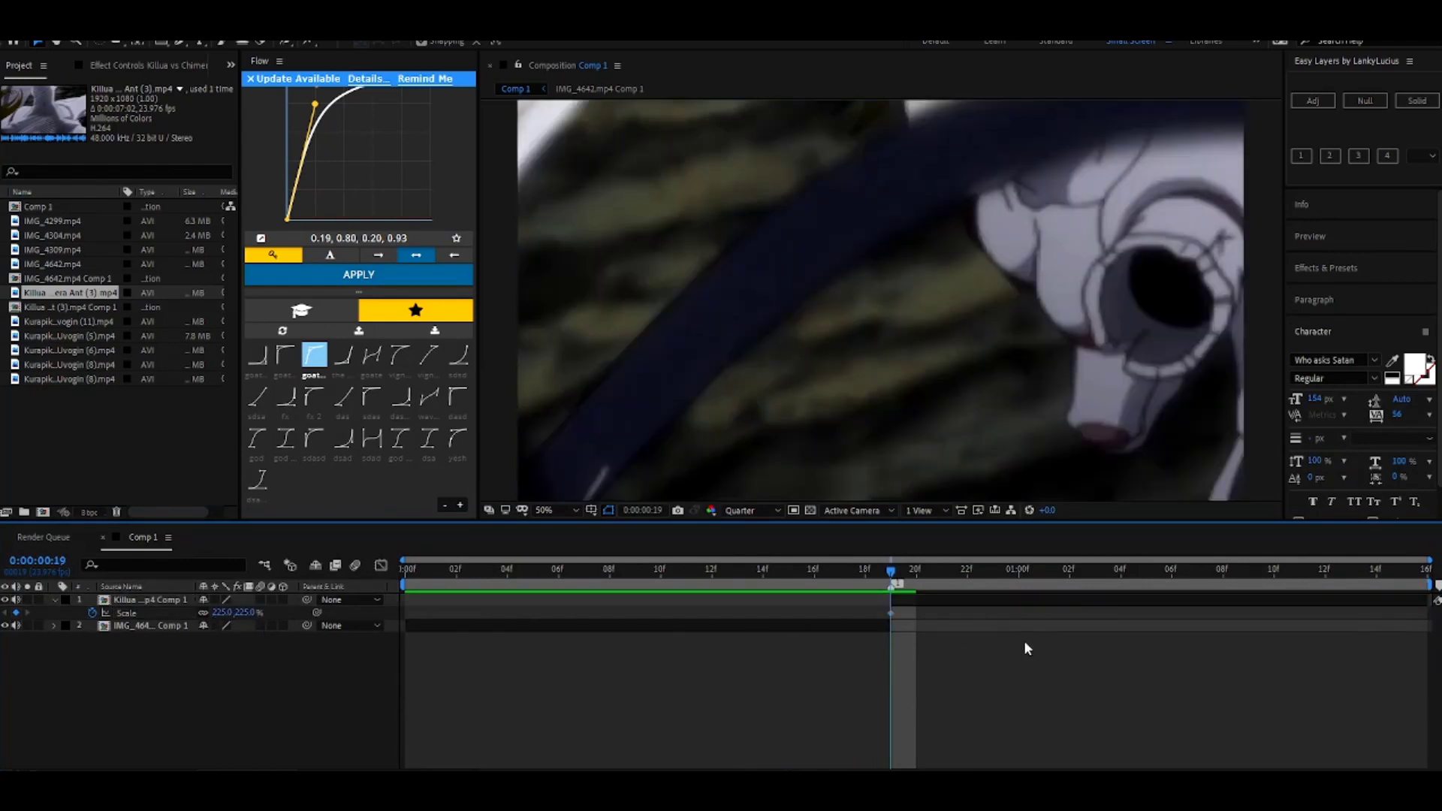
Add a 125% Scale keyframe on the Killua layer at 0:00:01:15.
key("space")
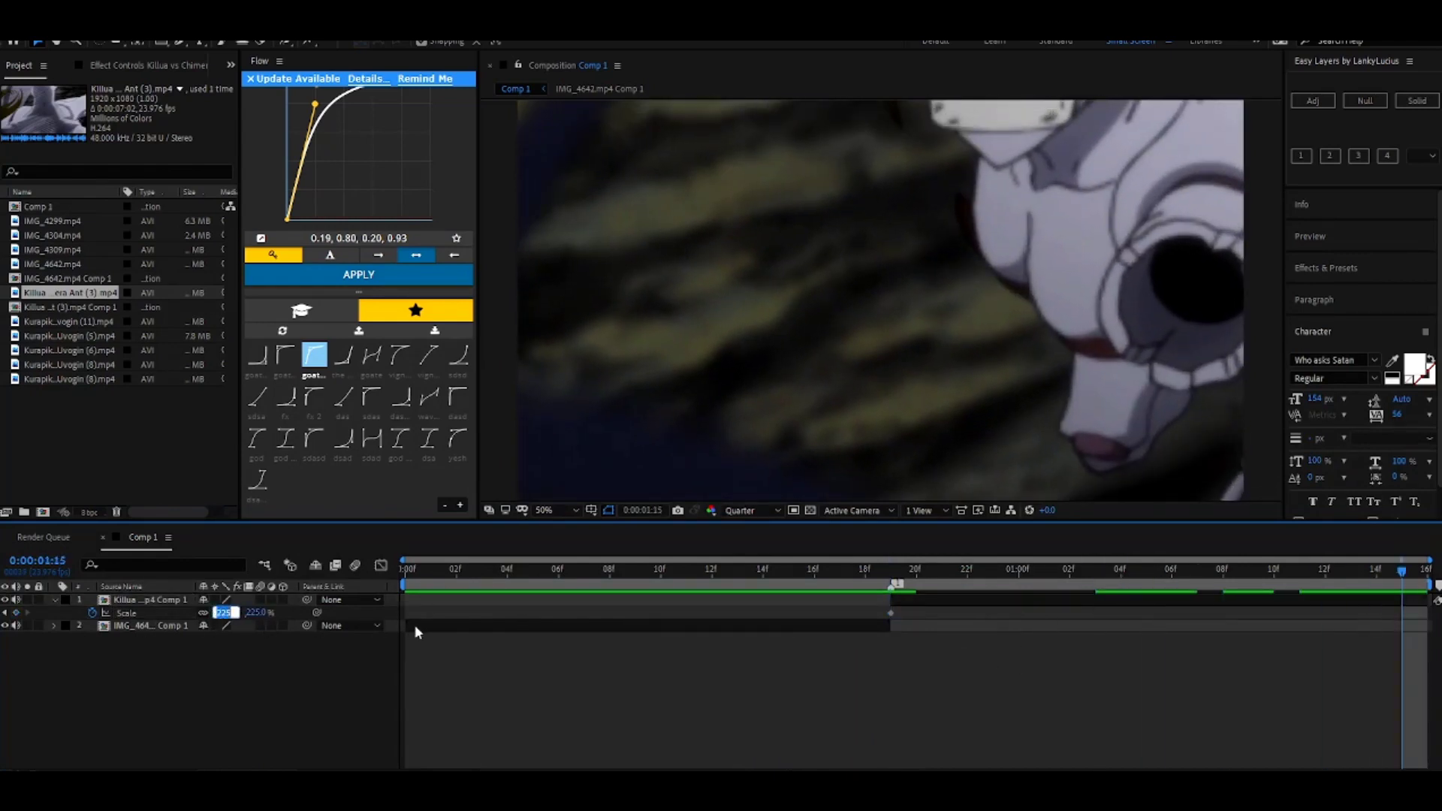
left_click(223, 612)
type("125")
key("Return")
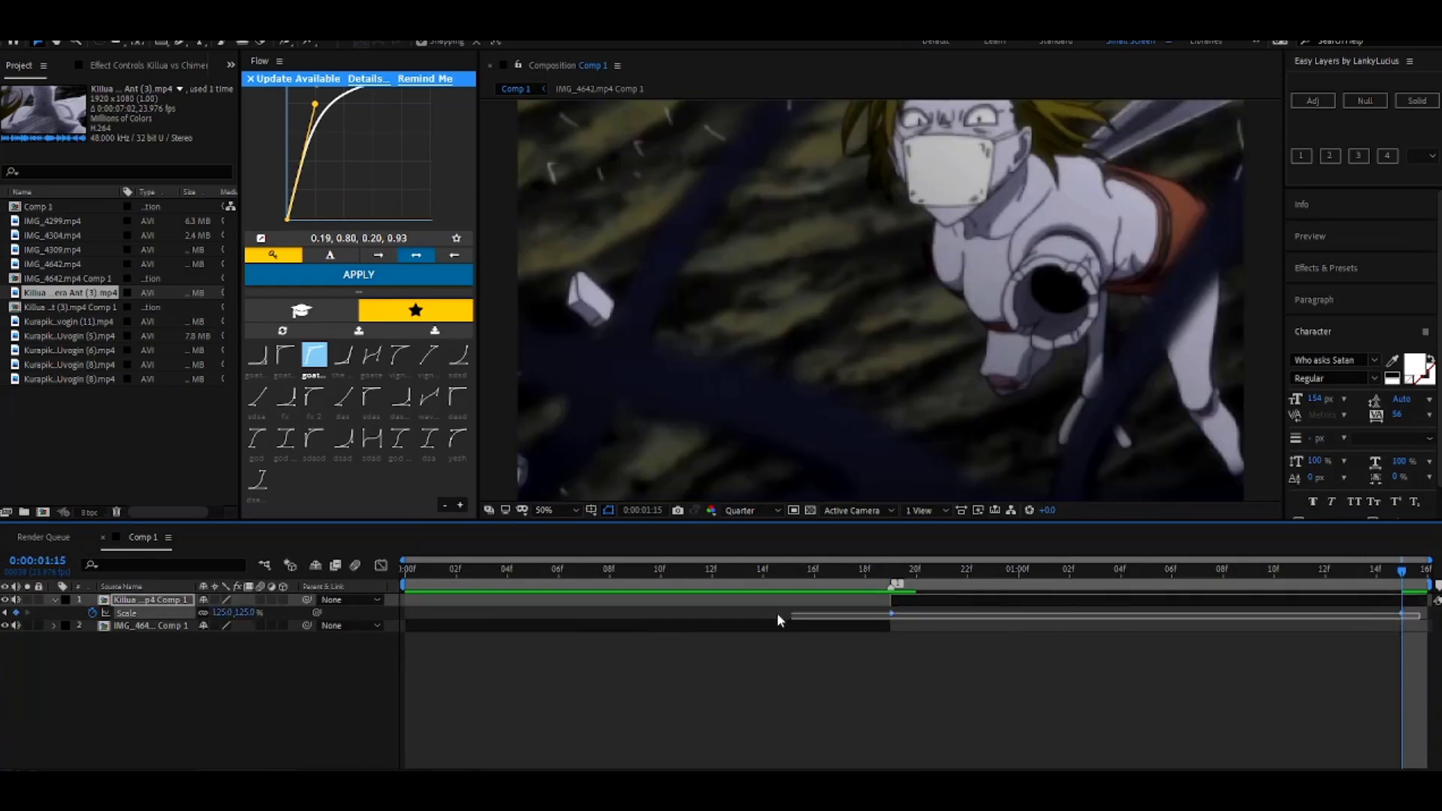
Apply Easy Ease to both Scale keyframes of the Killua layer in the value graph.
left_click(381, 565)
left_click(937, 618)
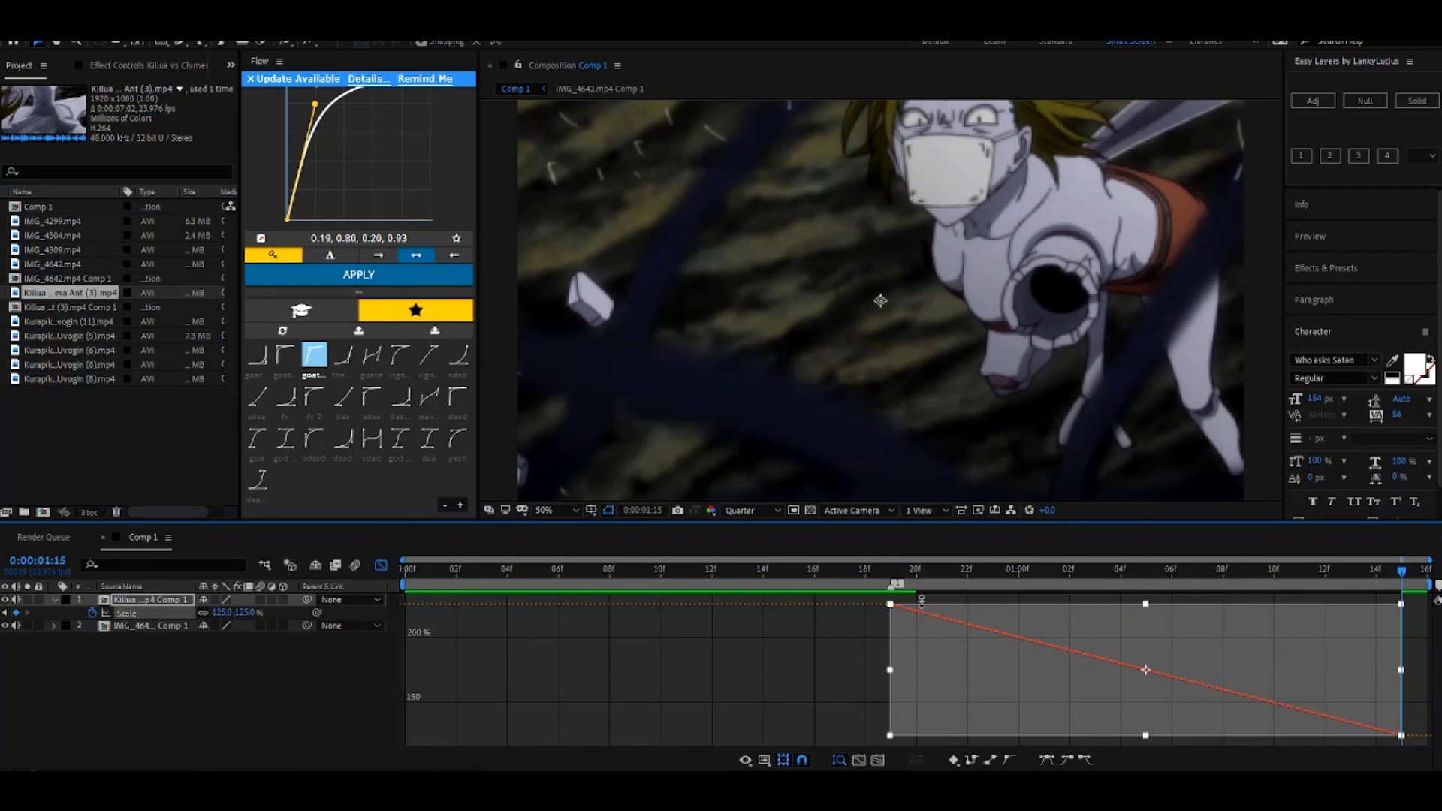
key("F9")
left_click(772, 623)
left_click(896, 610)
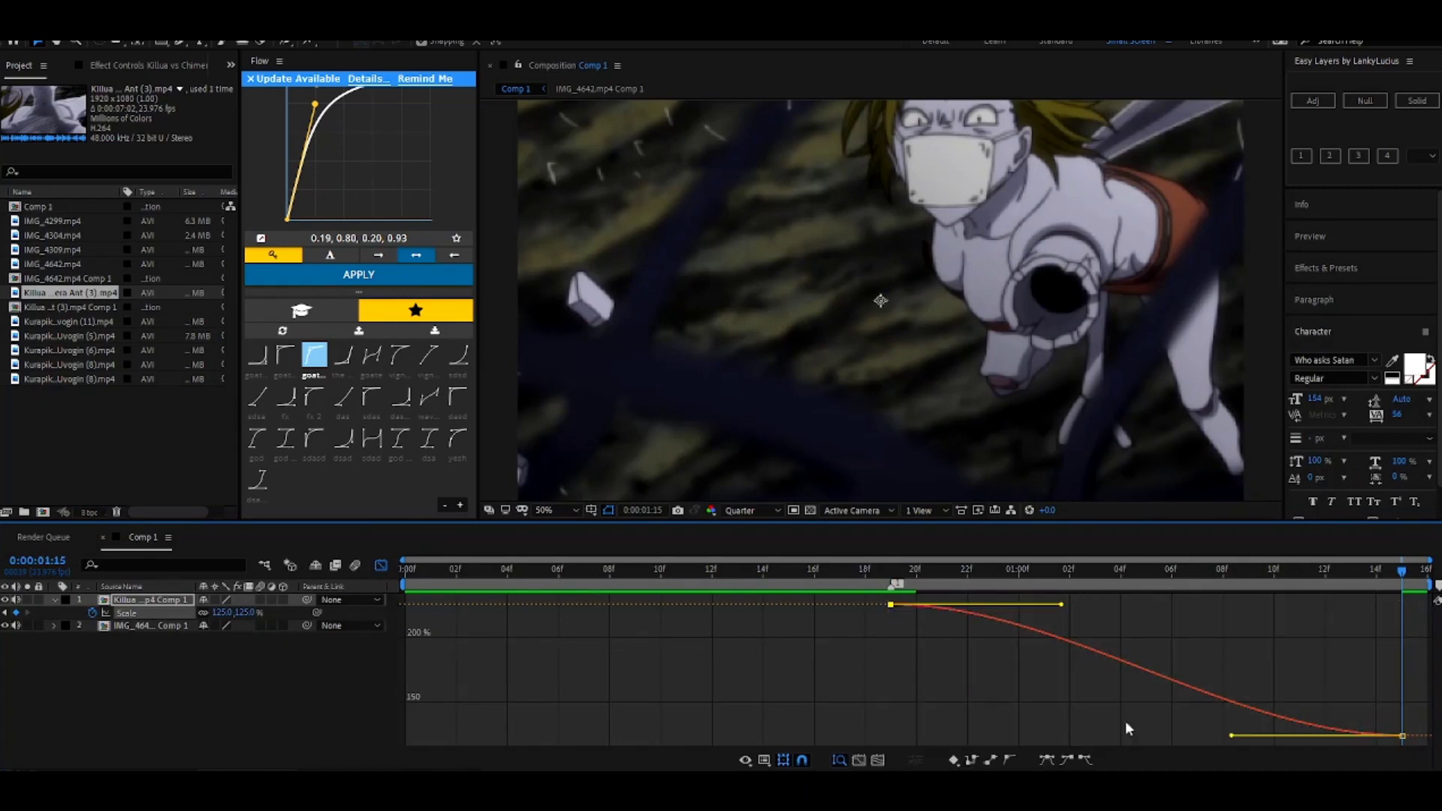
Reshape the Scale curve to fall steeply at the start and ease out gradually, and preview the zoom.
left_click_drag(1232, 735, 971, 735)
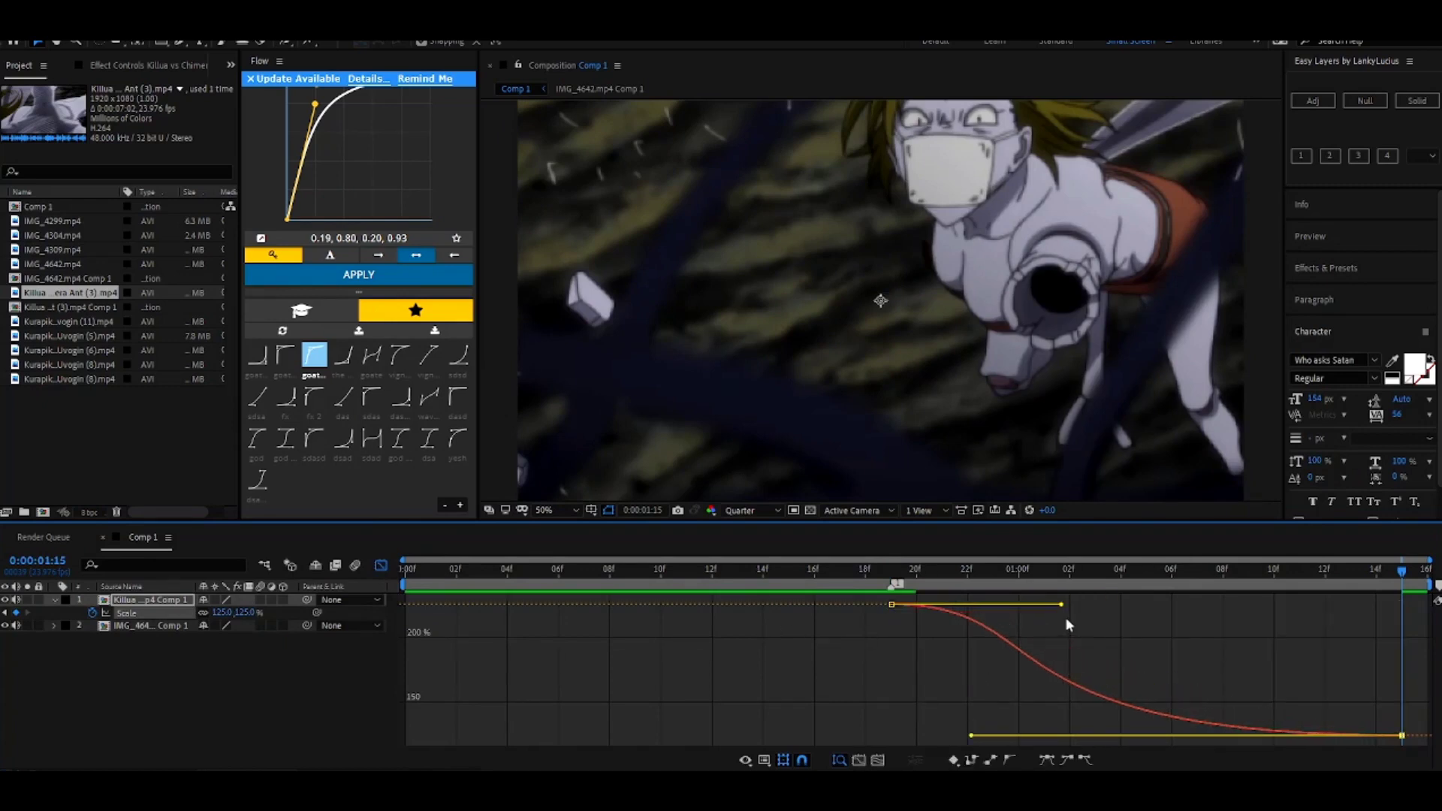
left_click_drag(1059, 605, 925, 742)
key("space")
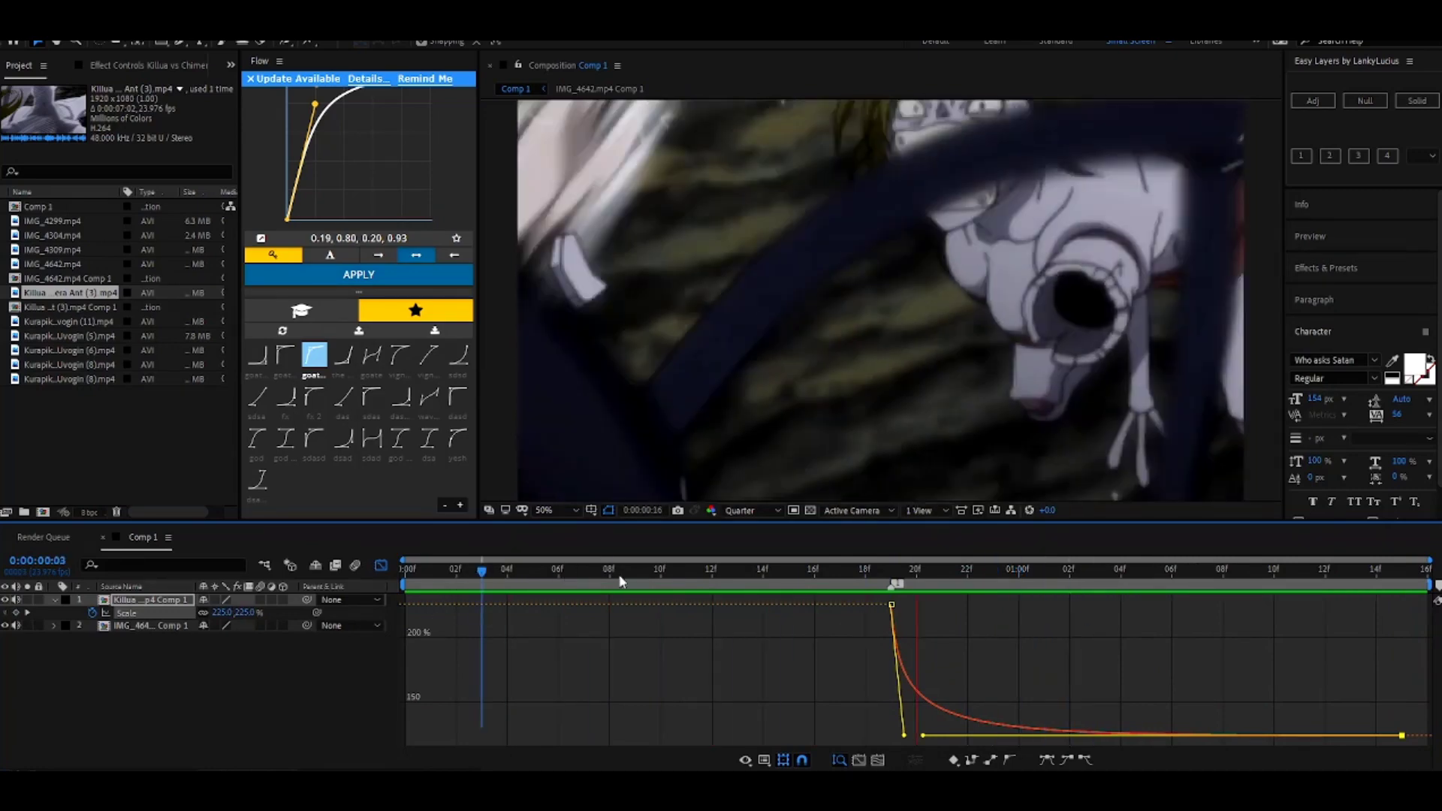
left_click(381, 565)
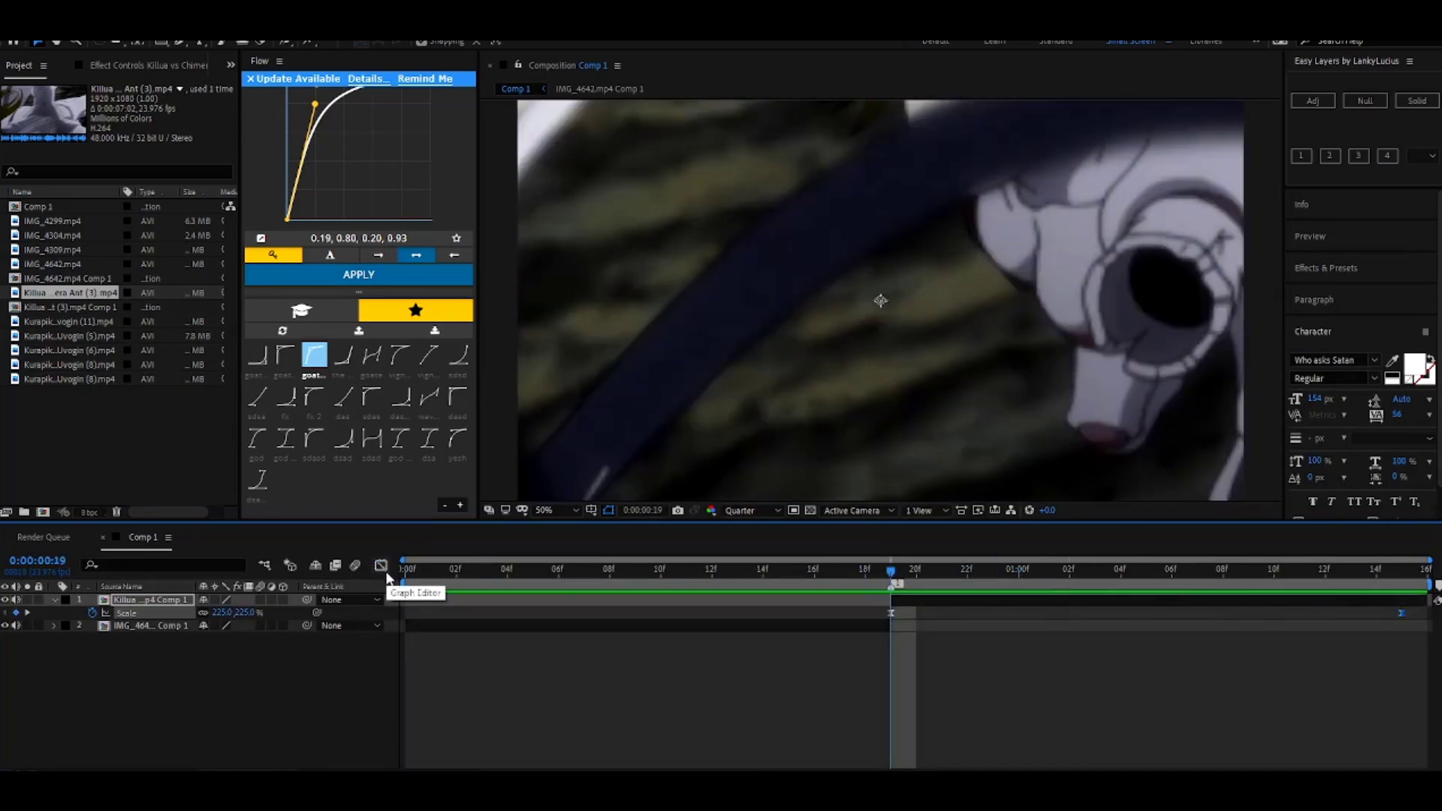
Add an adjustment layer above the Killua layer covering the same span from 0:00:00:19, and return to that first frame.
key("ctrl+alt+y")
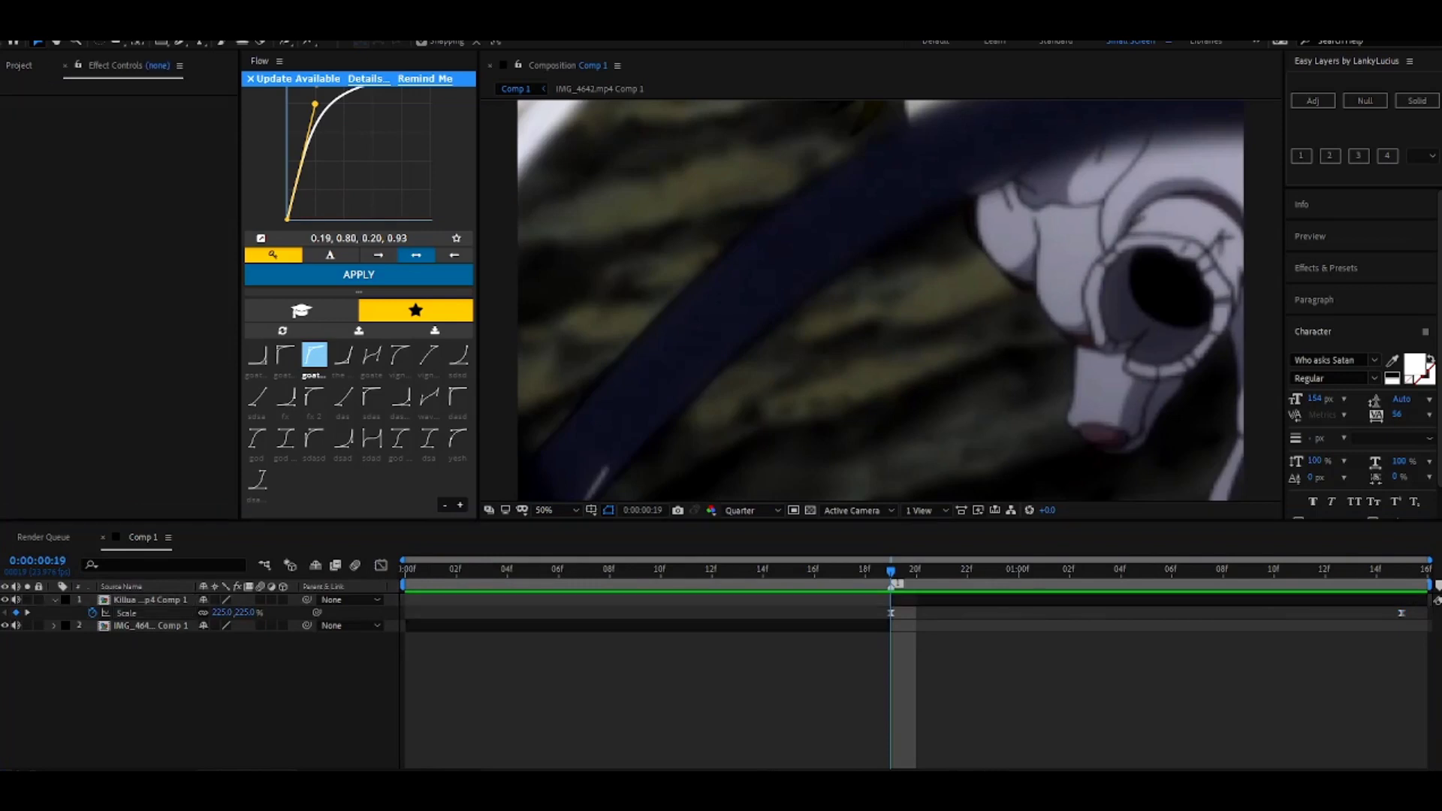
left_click(961, 601)
left_click_drag(962, 571, 890, 612)
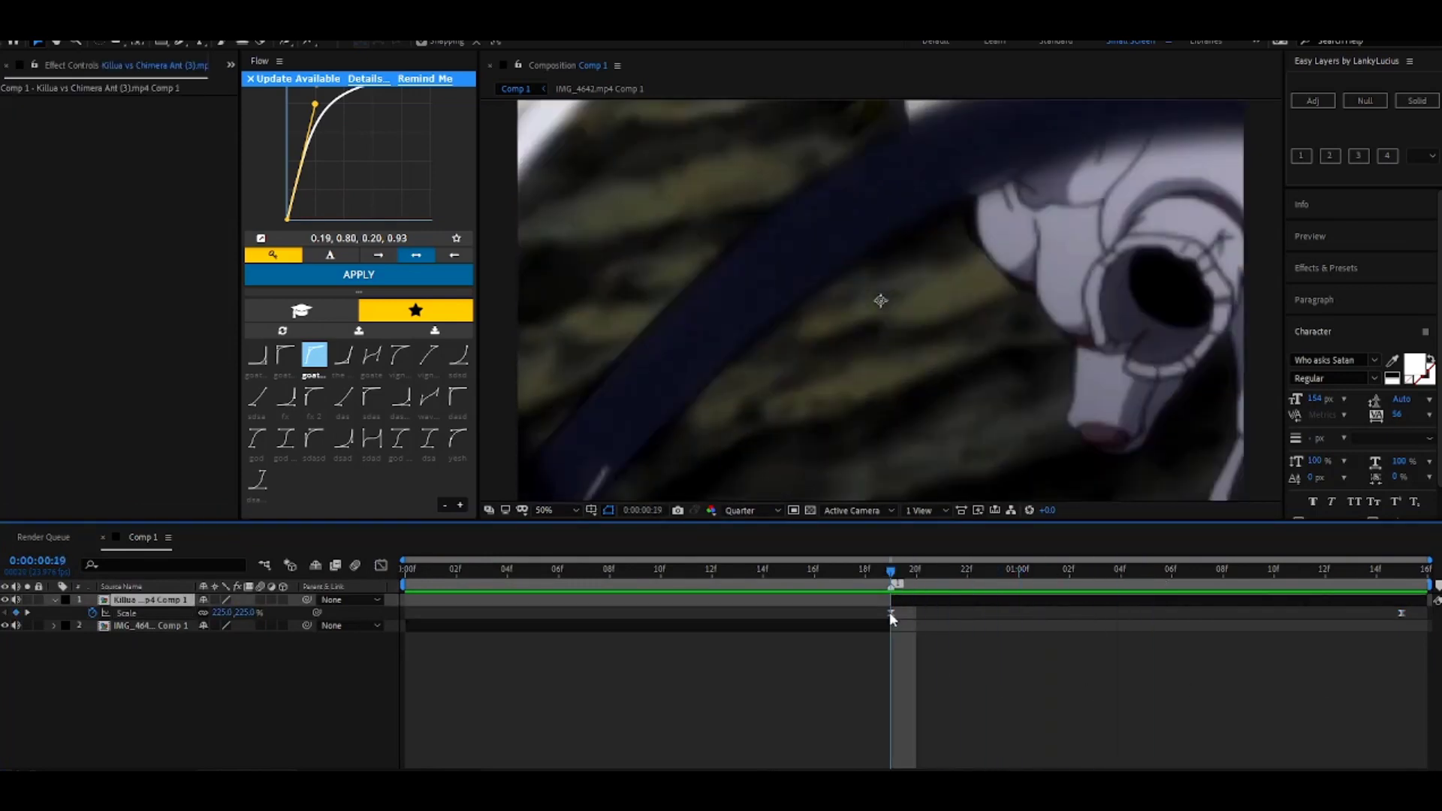
left_click(1310, 104)
left_click(1248, 570)
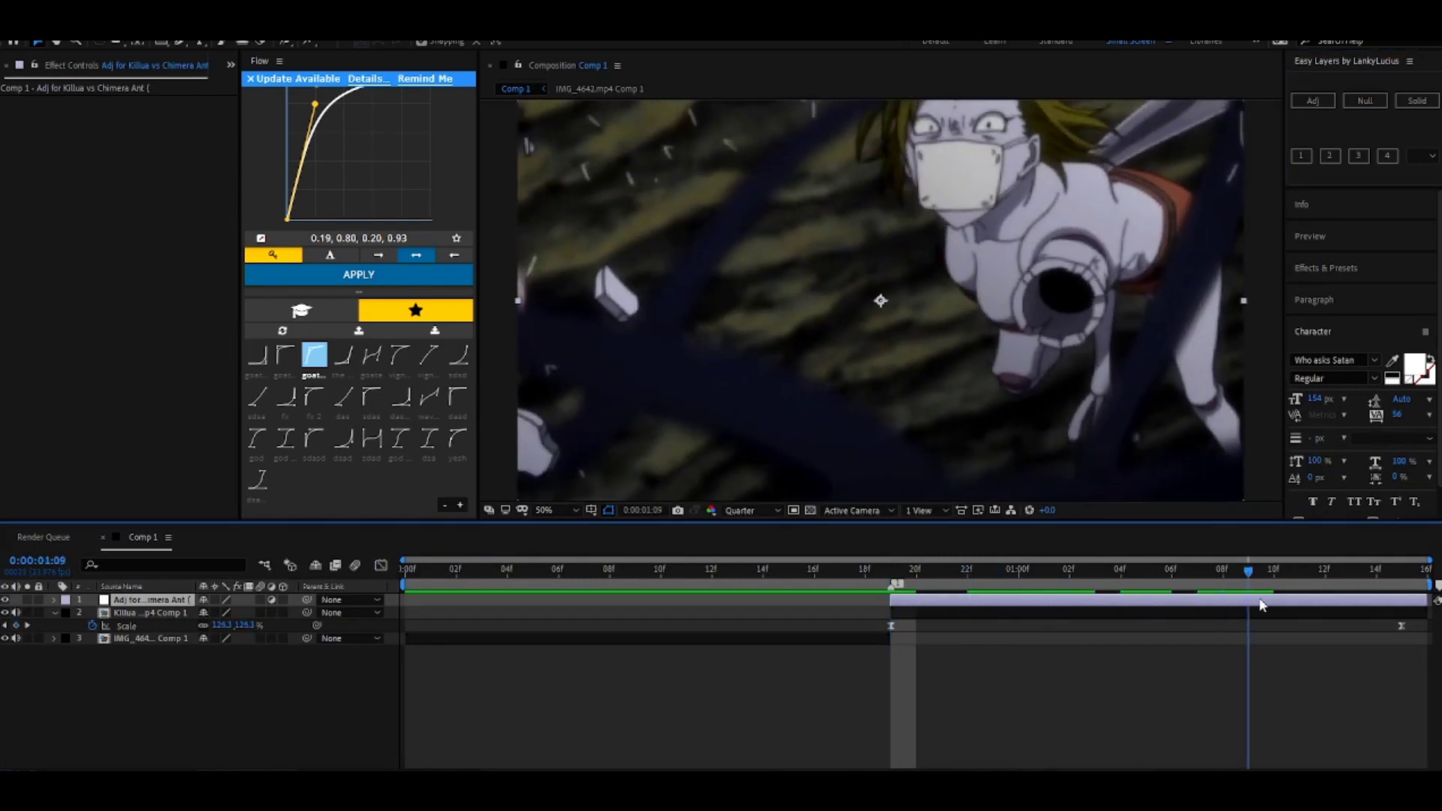
left_click_drag(1252, 605, 882, 652)
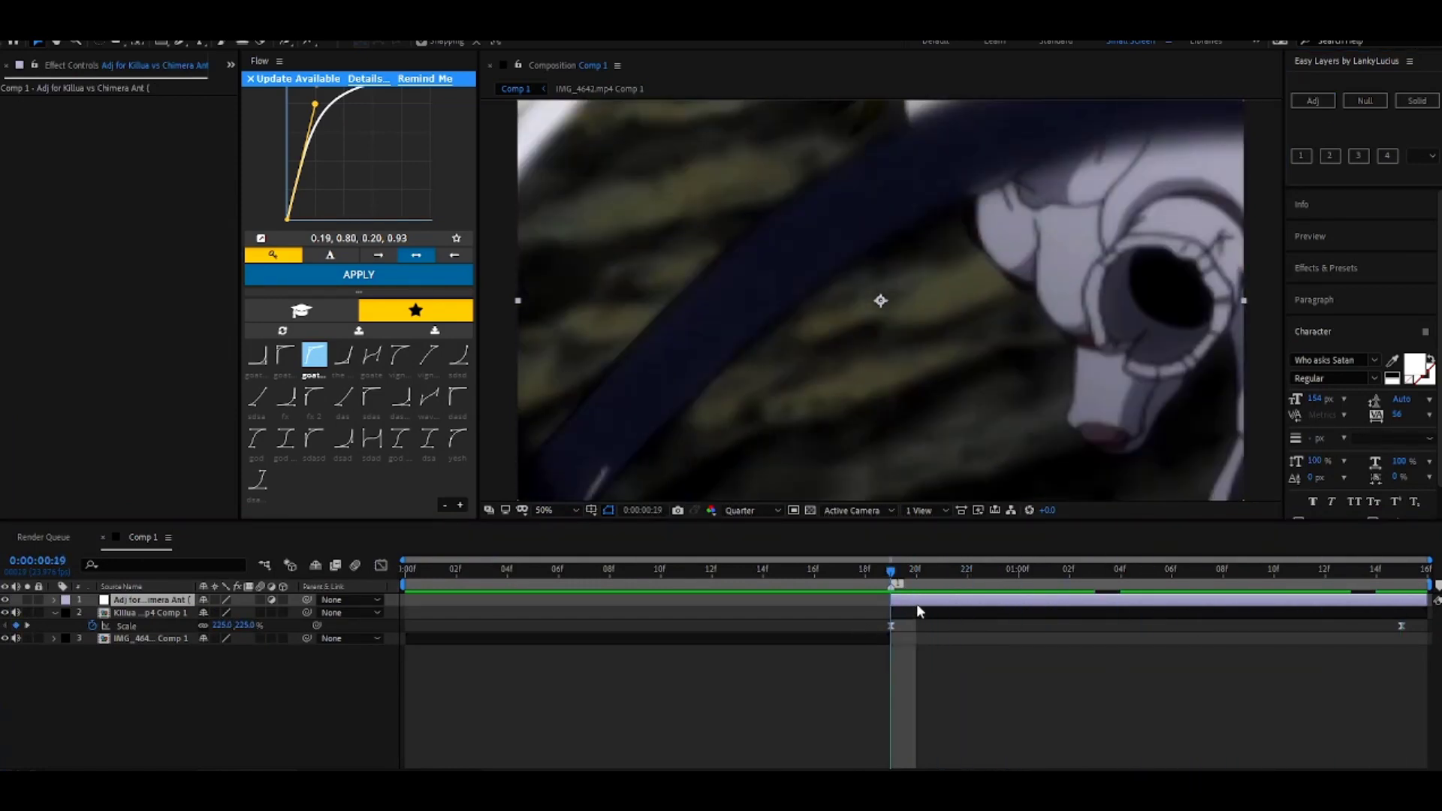
Apply the Transform effect to the adjustment layer.
key("ctrl+space")
type("t")
key("BackSpace")
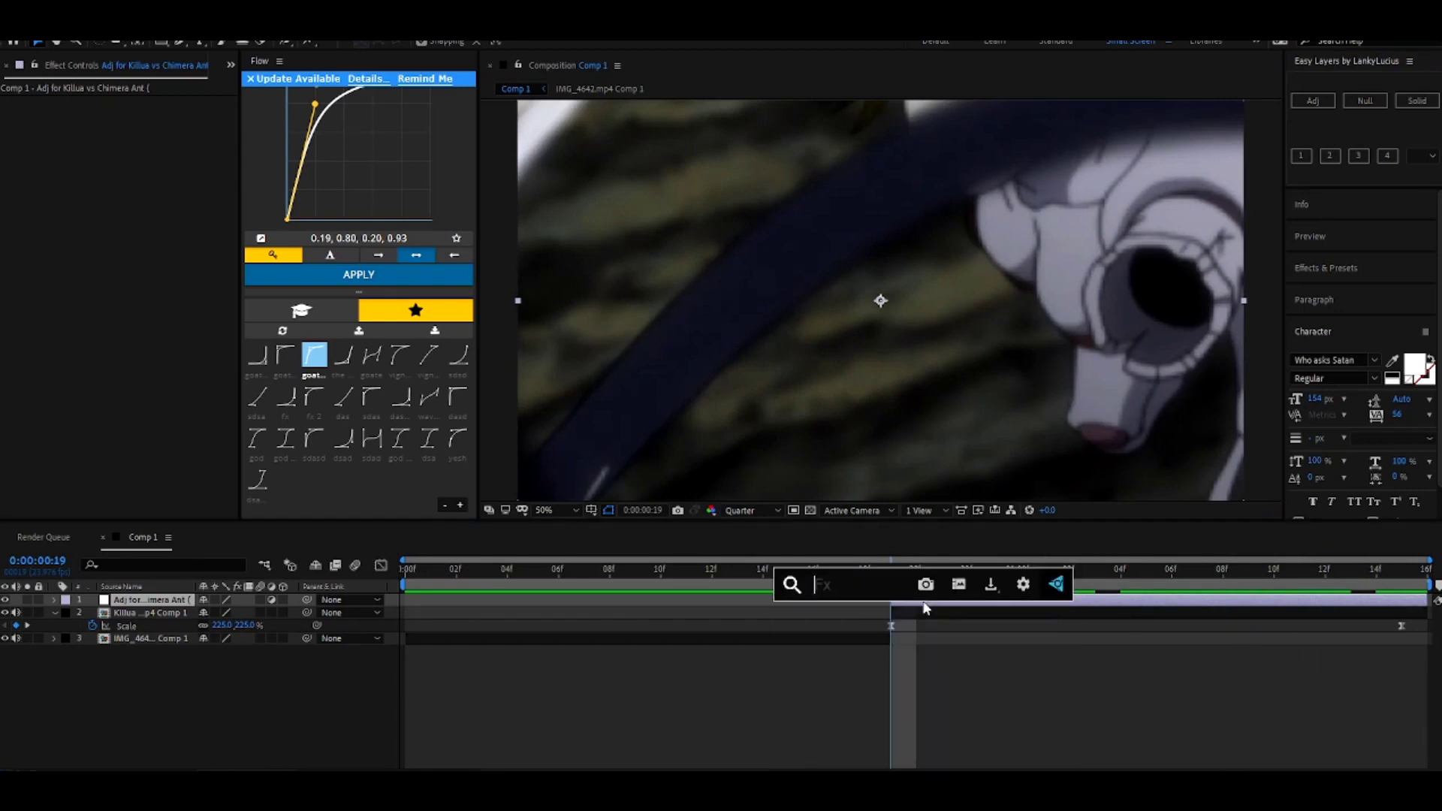
type("tr")
left_click(861, 633)
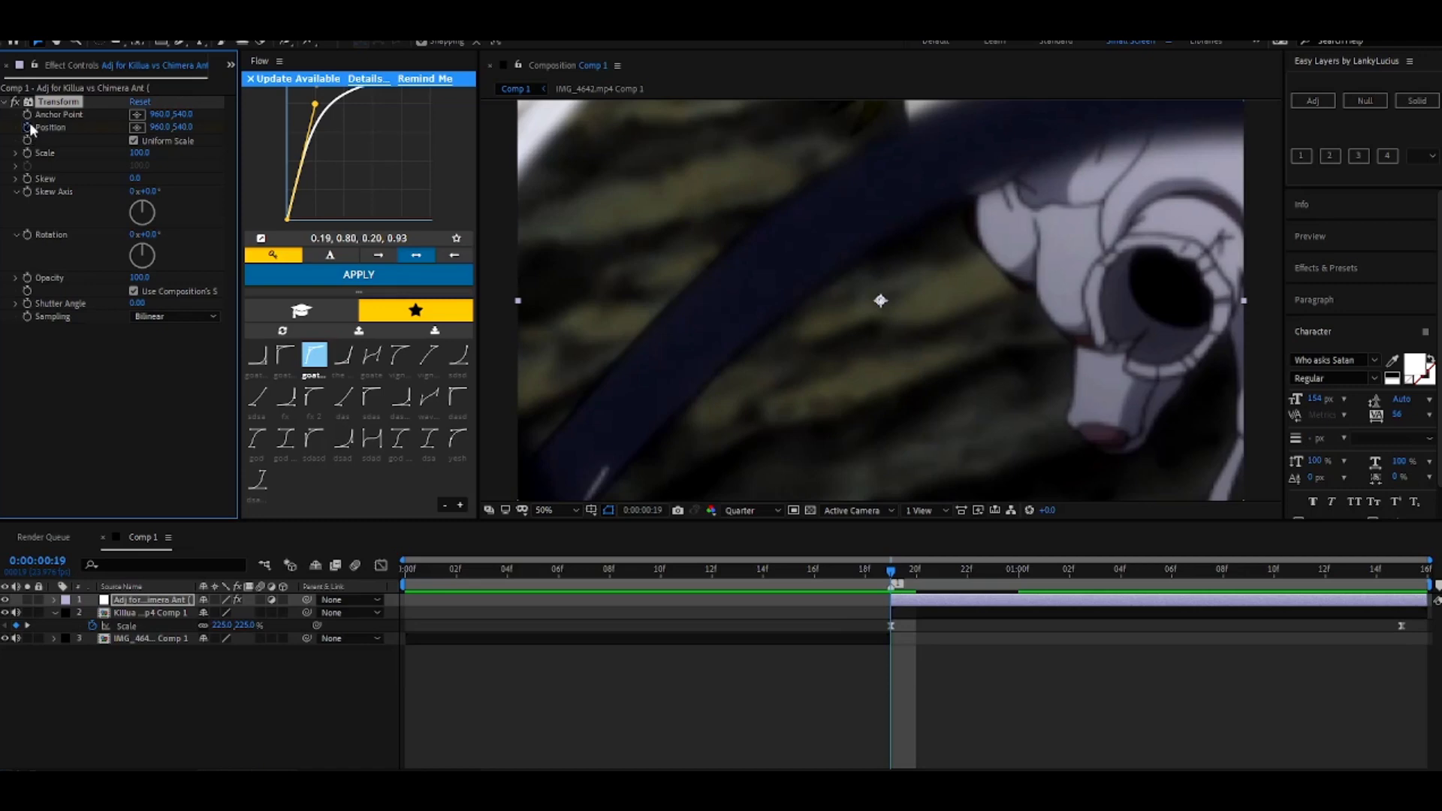
Keyframe the Transform effect's Position at 0:00:00:19 with a Y value of 341.
left_click(182, 127)
type("341")
left_click(943, 652)
Add a Transform Position keyframe at 0:00:00:20 with a Y value of 628.
left_click_drag(894, 580, 913, 583)
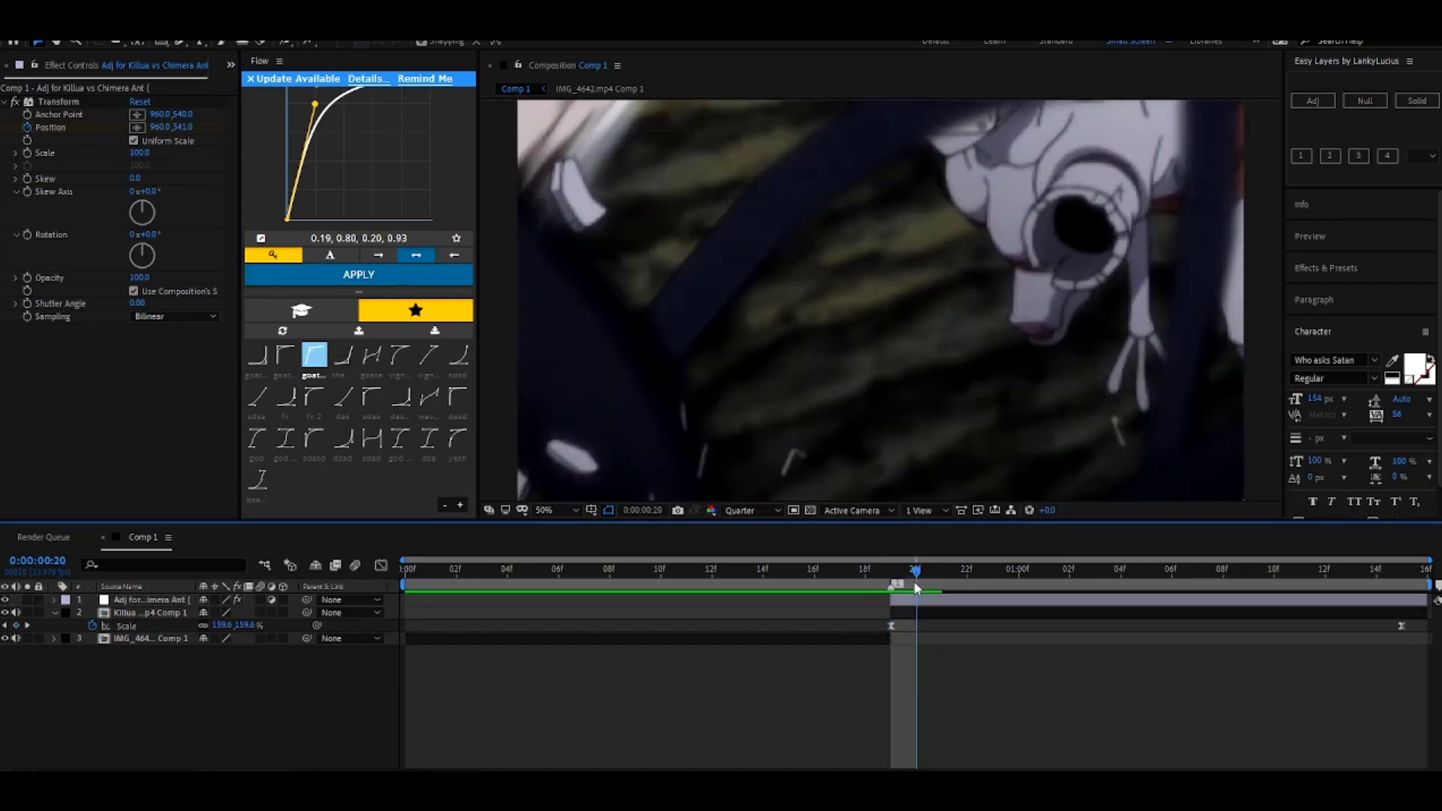
left_click(186, 127)
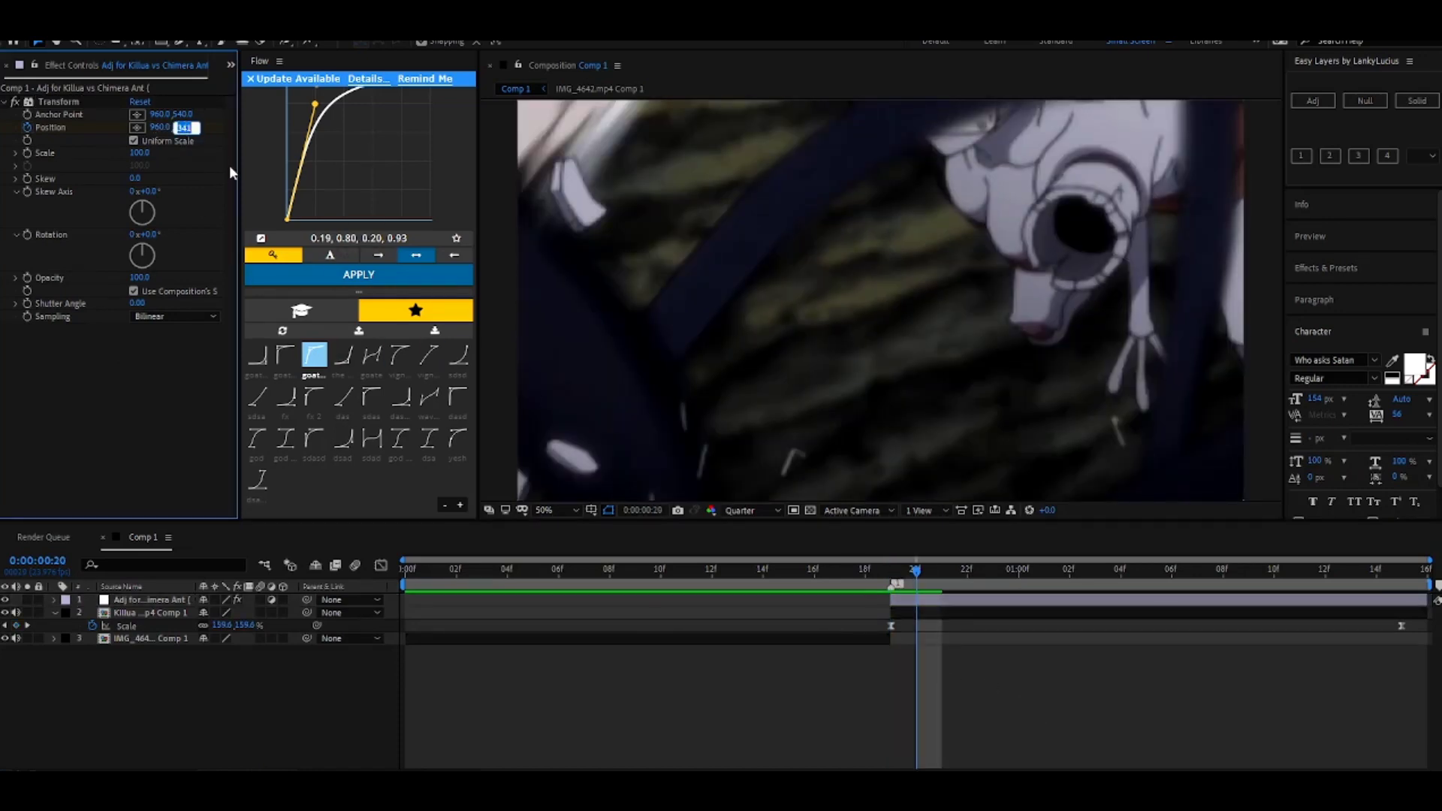
type("628")
left_click(990, 548)
Add a Transform Position keyframe at 0:00:00:21 with a Y value of 484.
key("Page_Down")
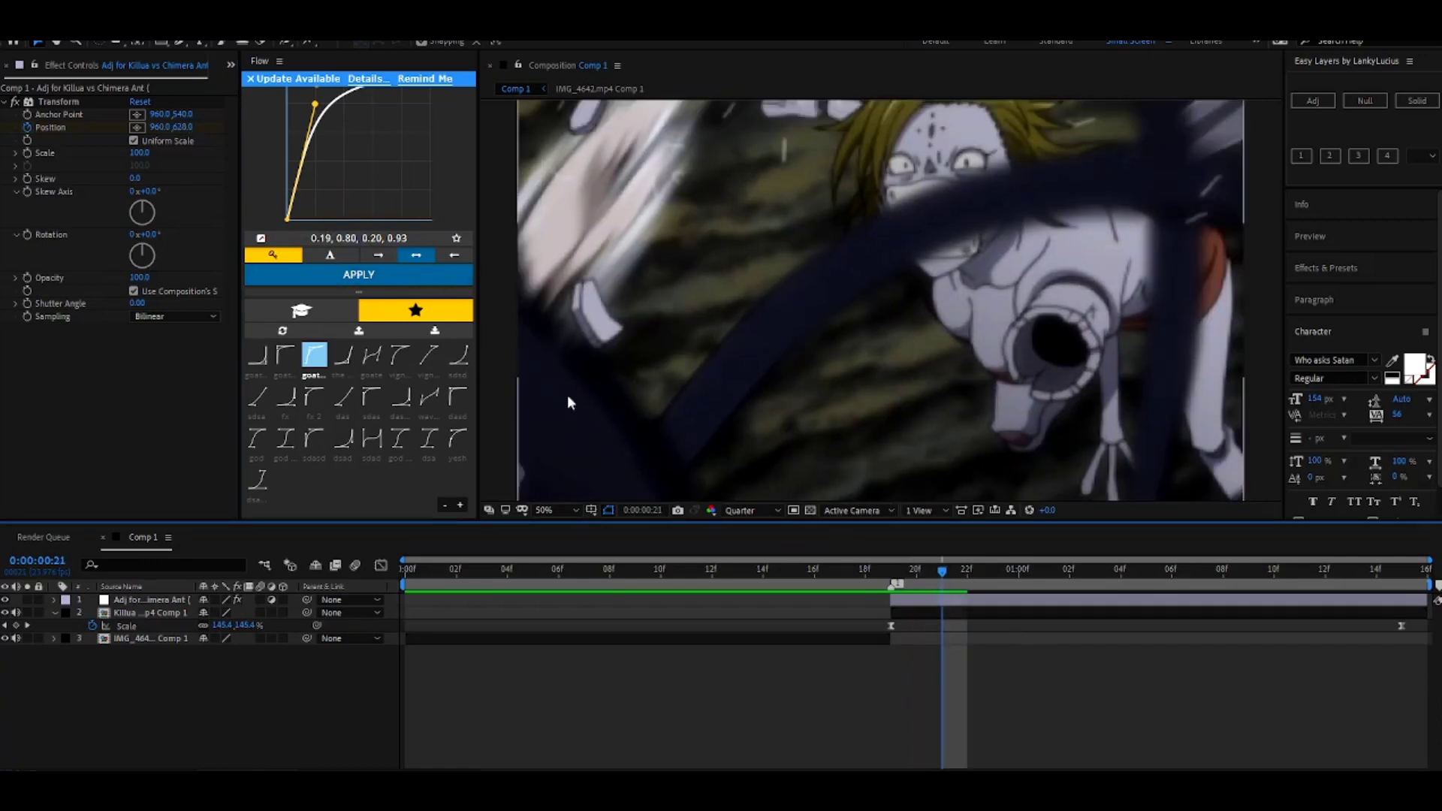
left_click(185, 128)
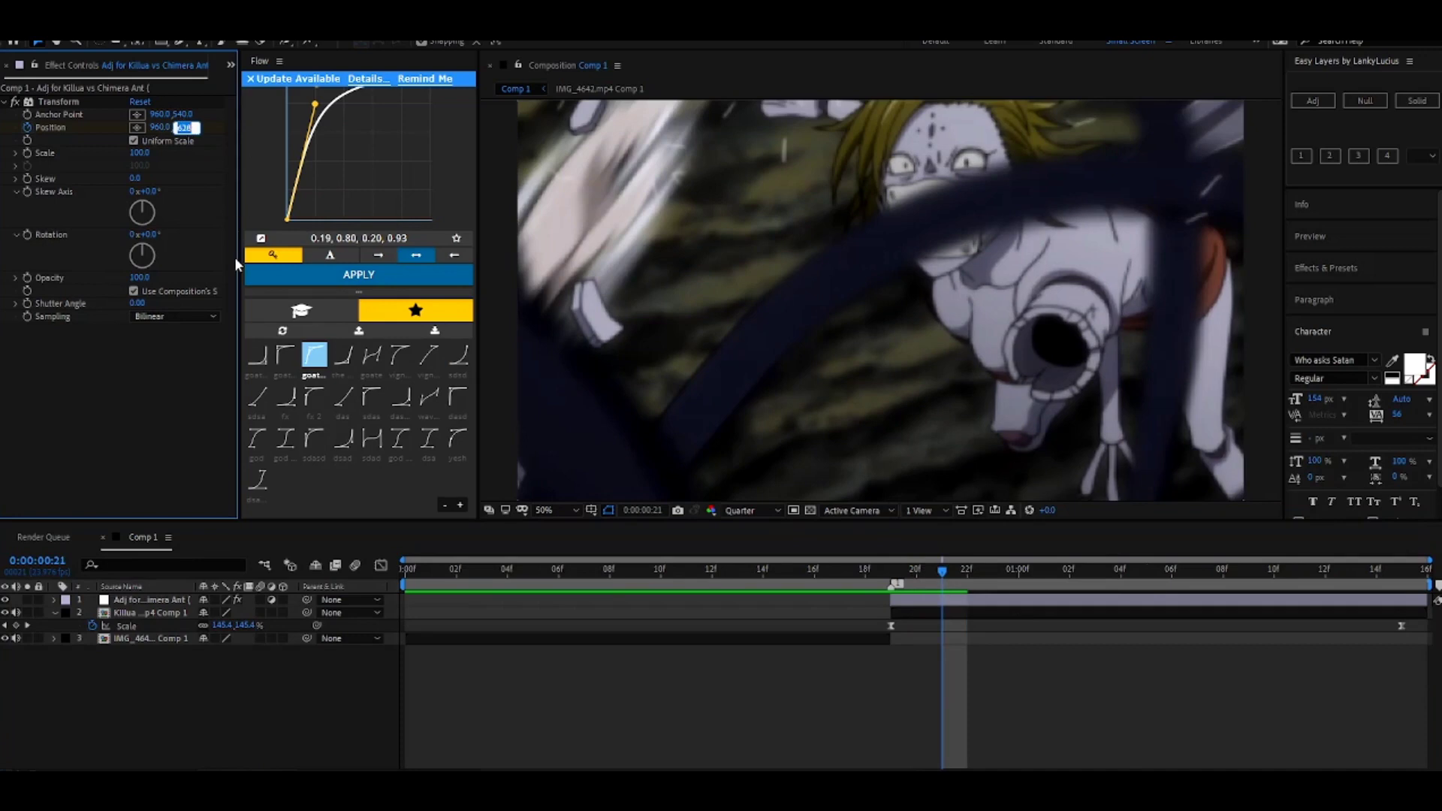
type("484")
left_click(1030, 666)
Add a Transform Position keyframe at 0:00:00:22 with a Y value of 567, and reveal the adjustment layer's keyframes.
key("Page_Down")
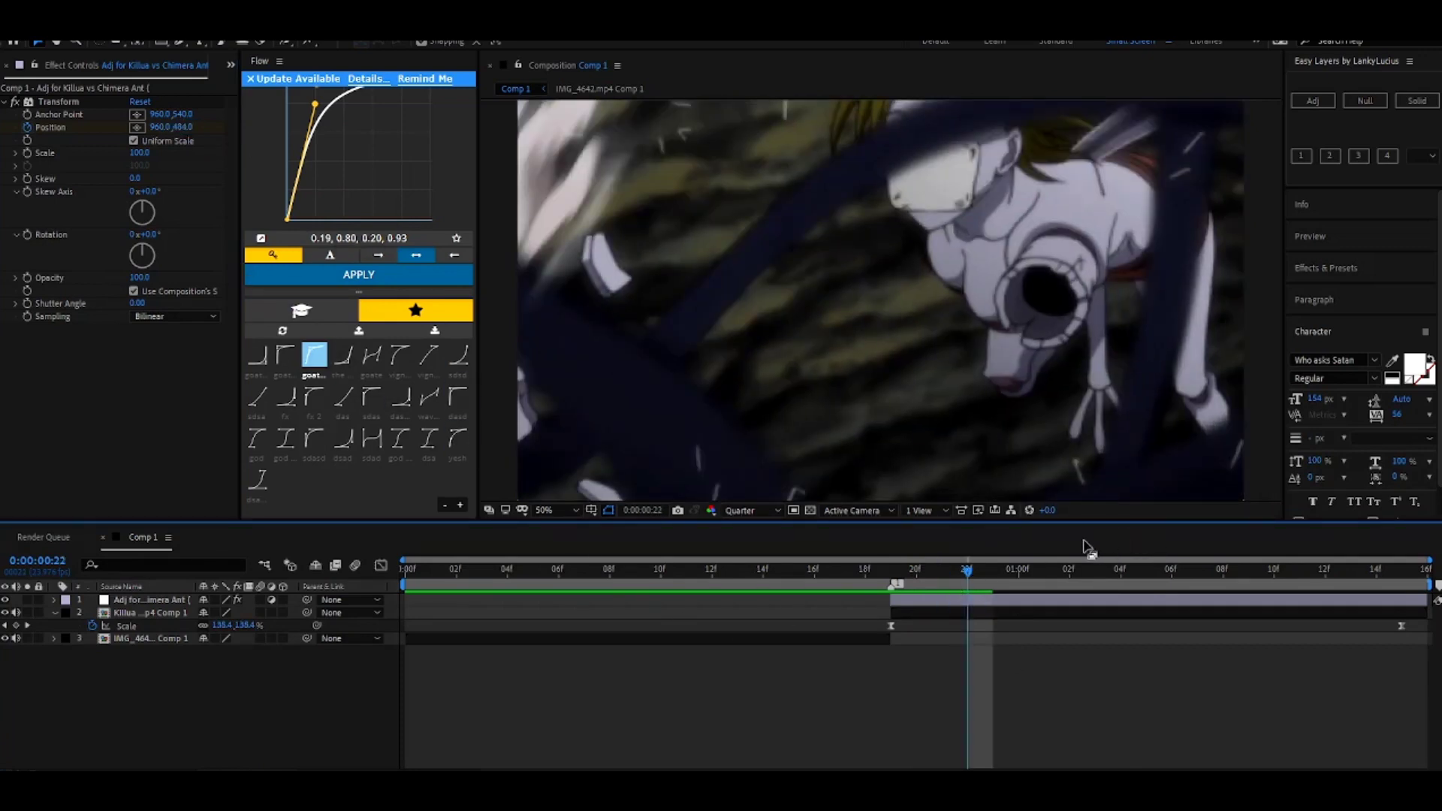
left_click(182, 128)
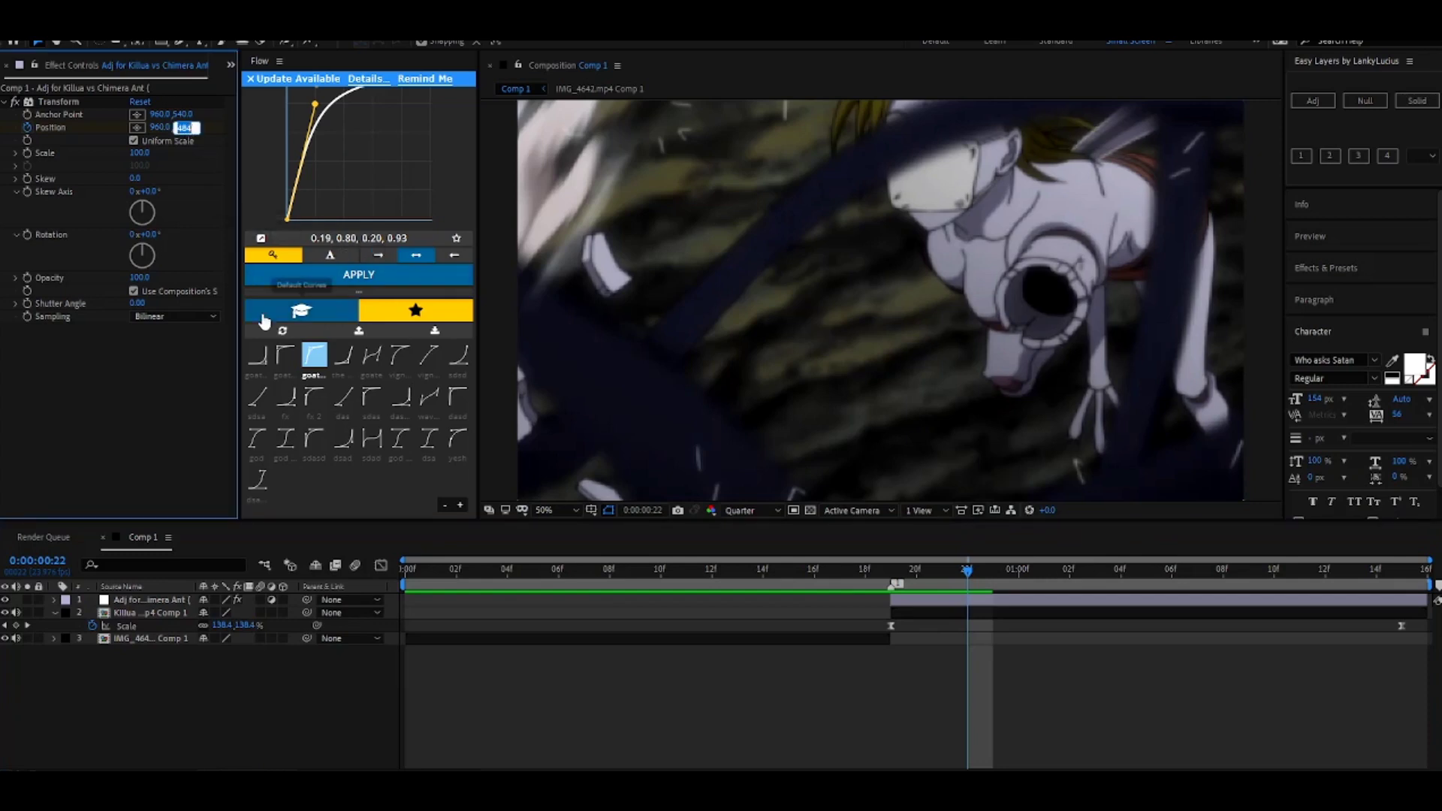
type("567")
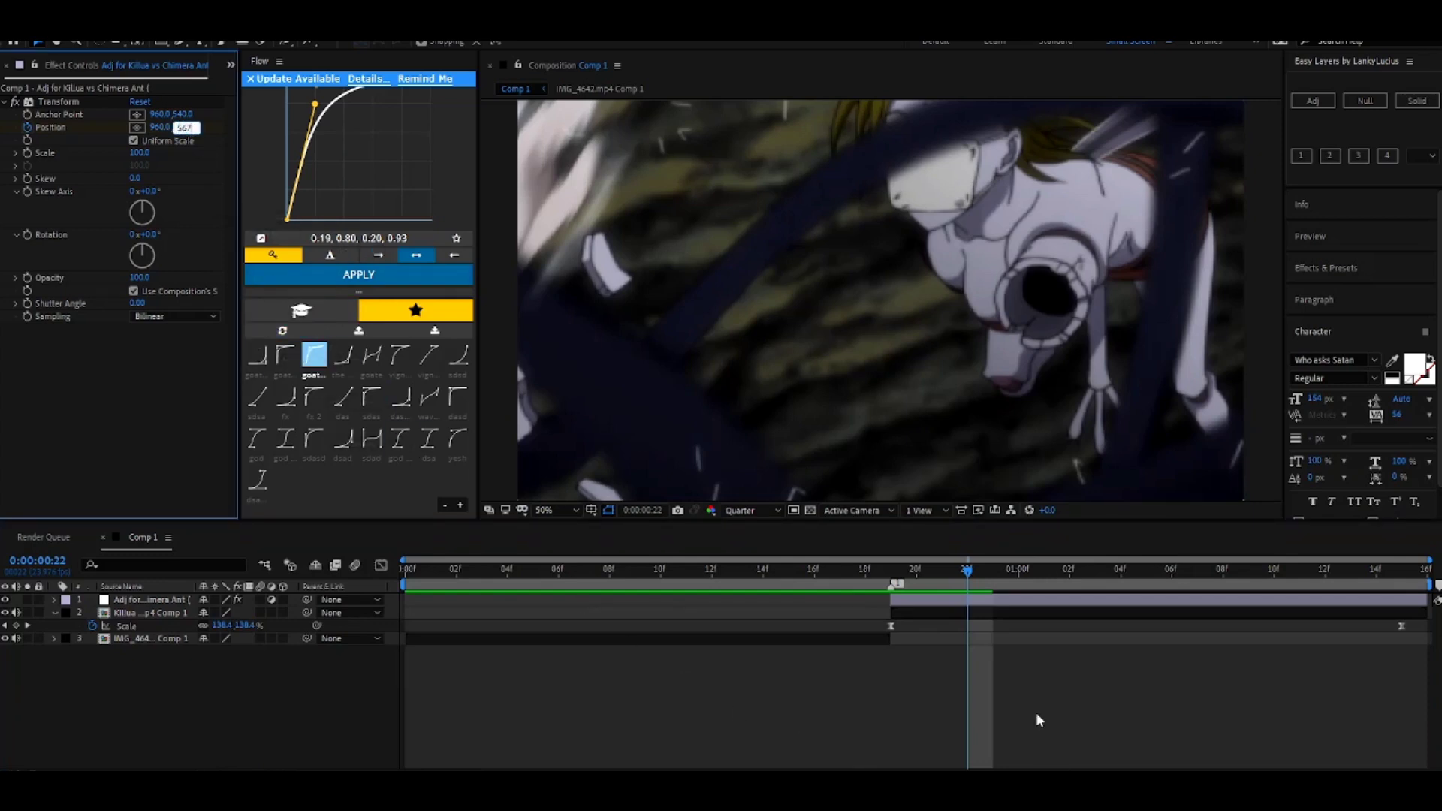
left_click(1034, 712)
left_click(948, 599)
key("u")
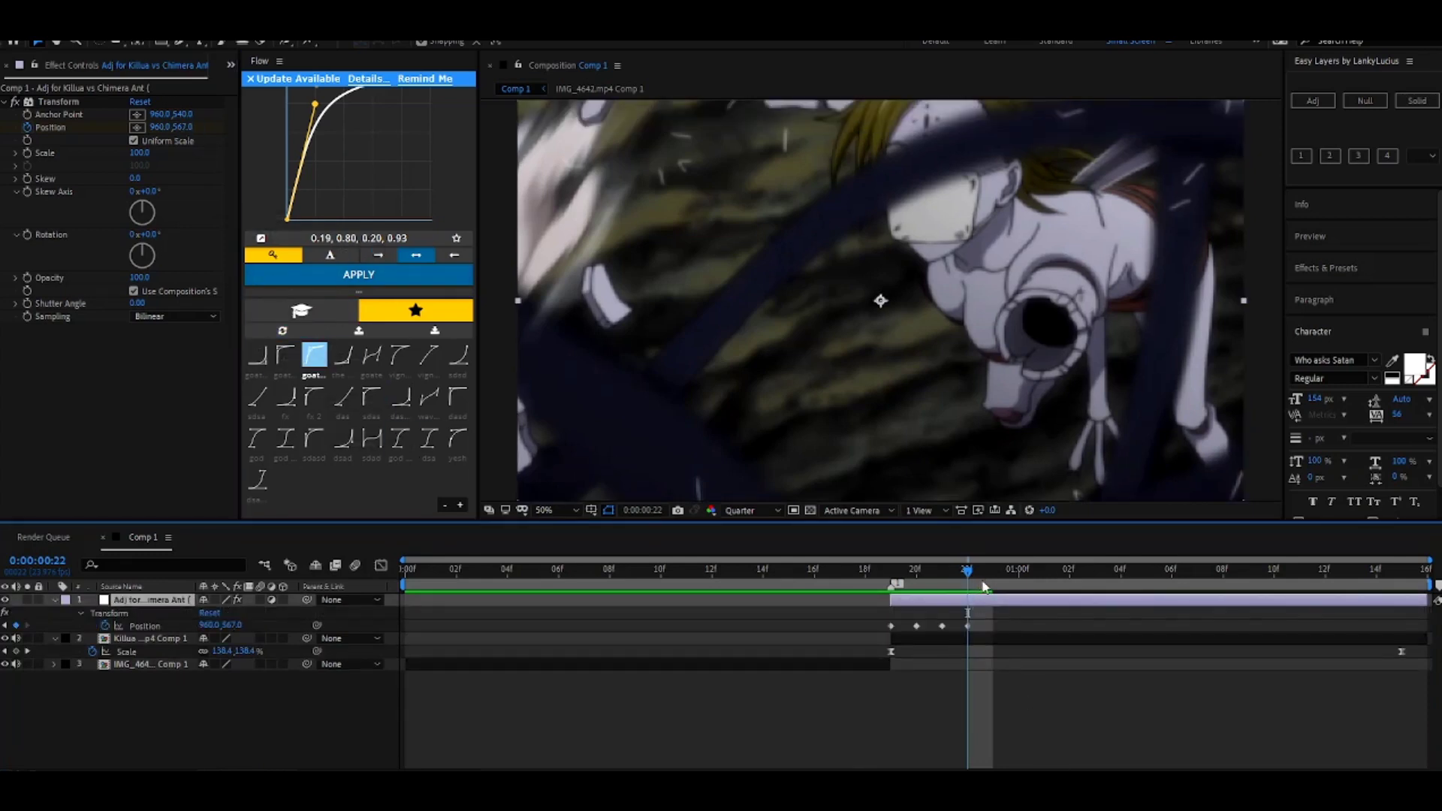
Add a Transform Position keyframe at 0:00:00:23 with a Y value of 519.
key("Page_Down")
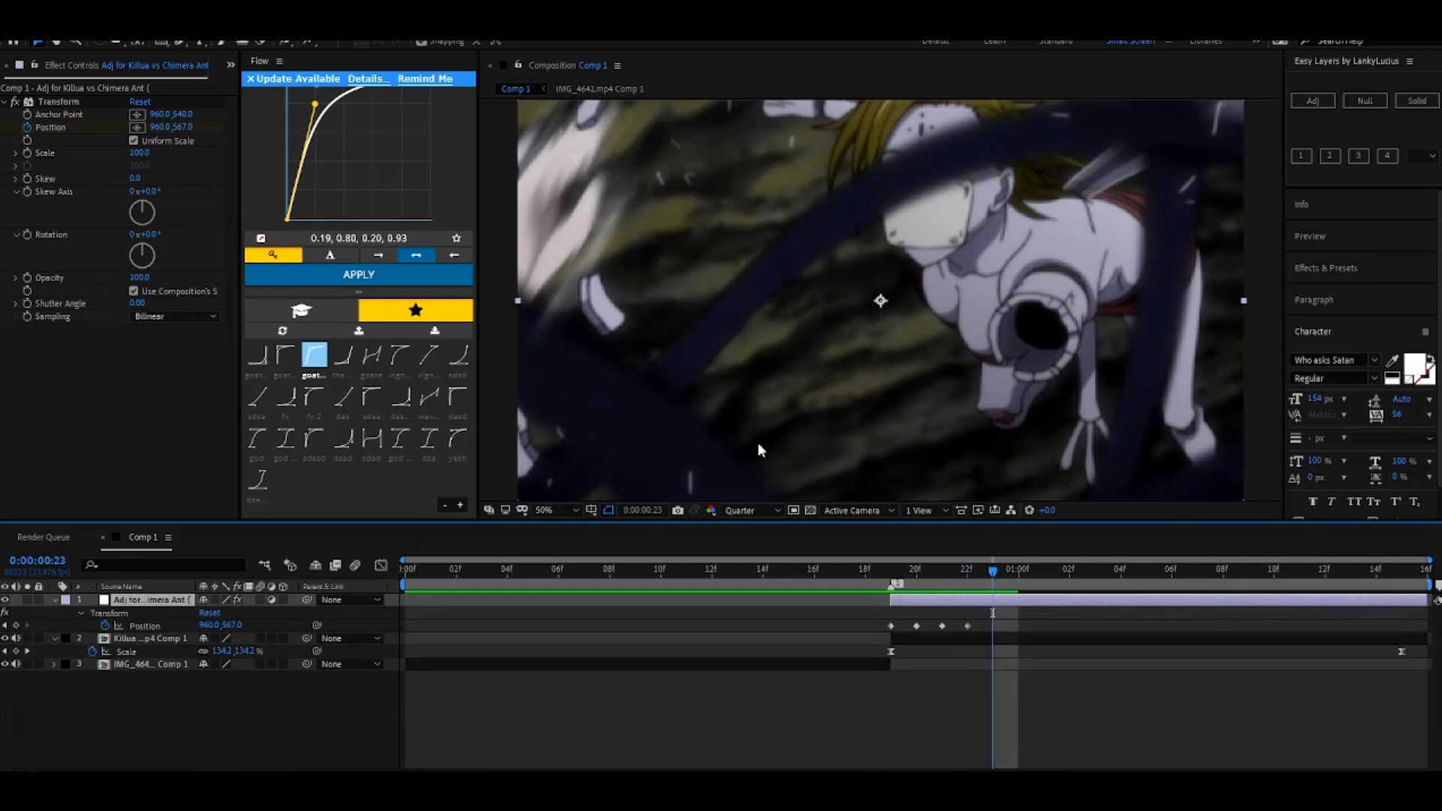
left_click(185, 127)
type("519")
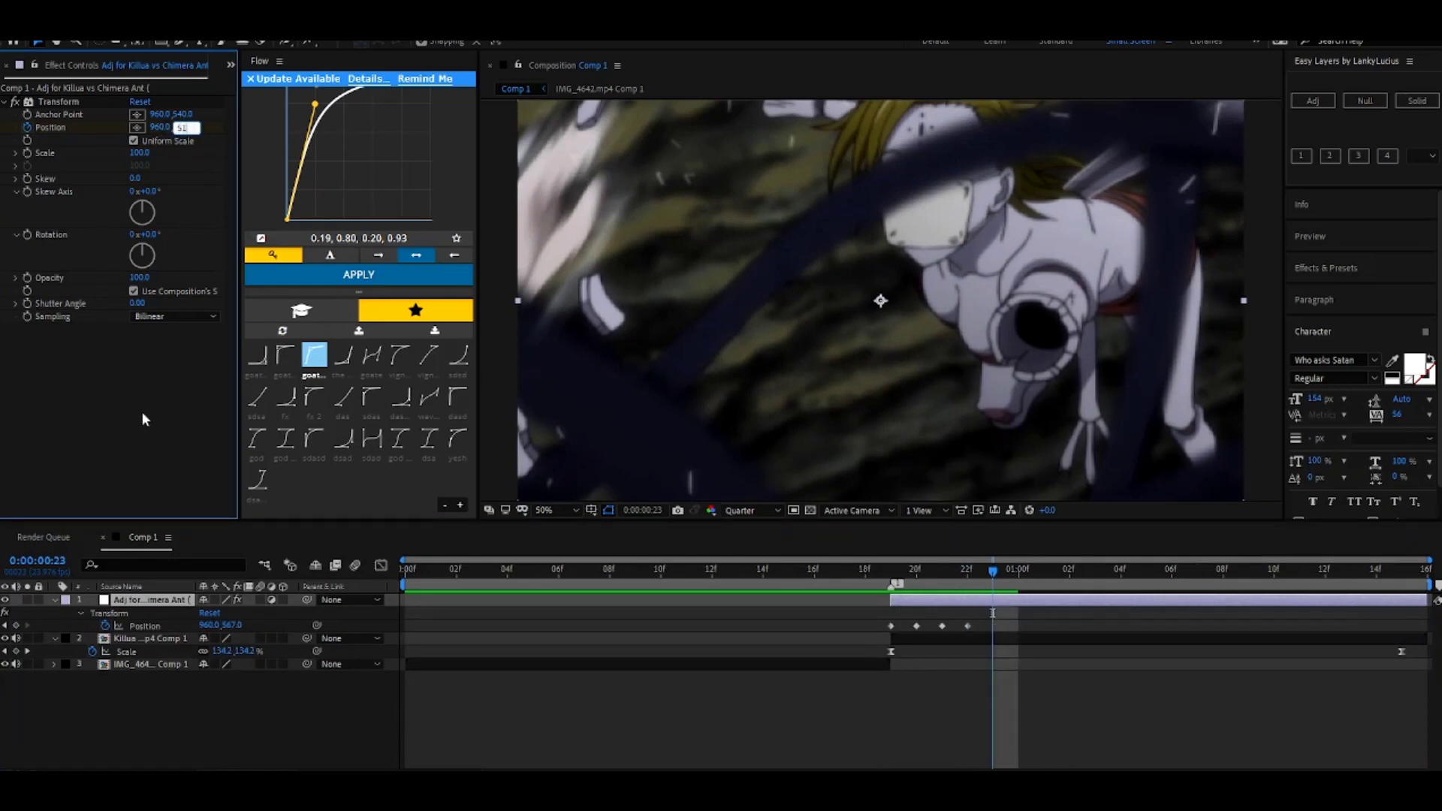
left_click(935, 732)
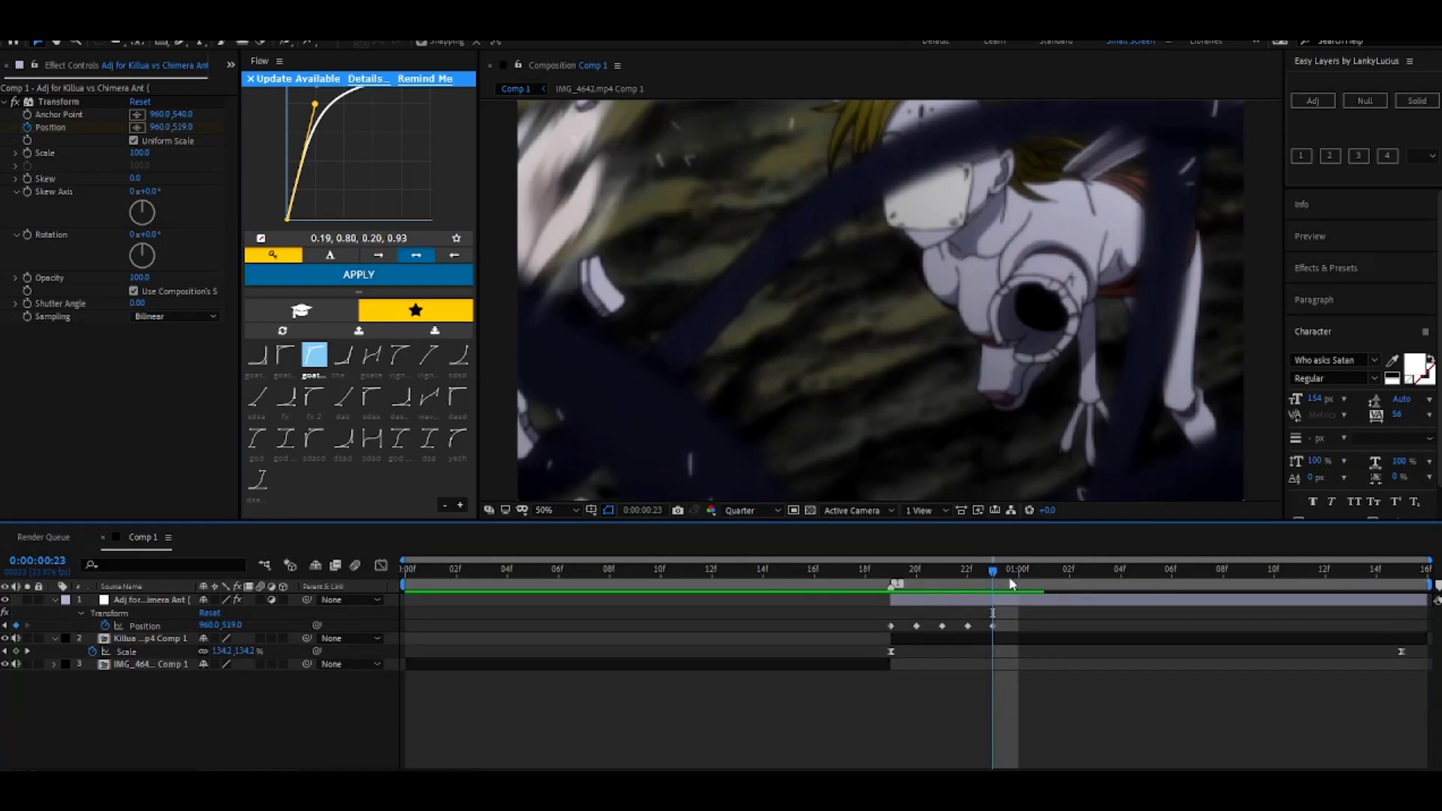
Add a Transform Position keyframe at 0:00:01:00 with a Y value of 540.
left_click(1011, 579)
left_click(187, 129)
type("5")
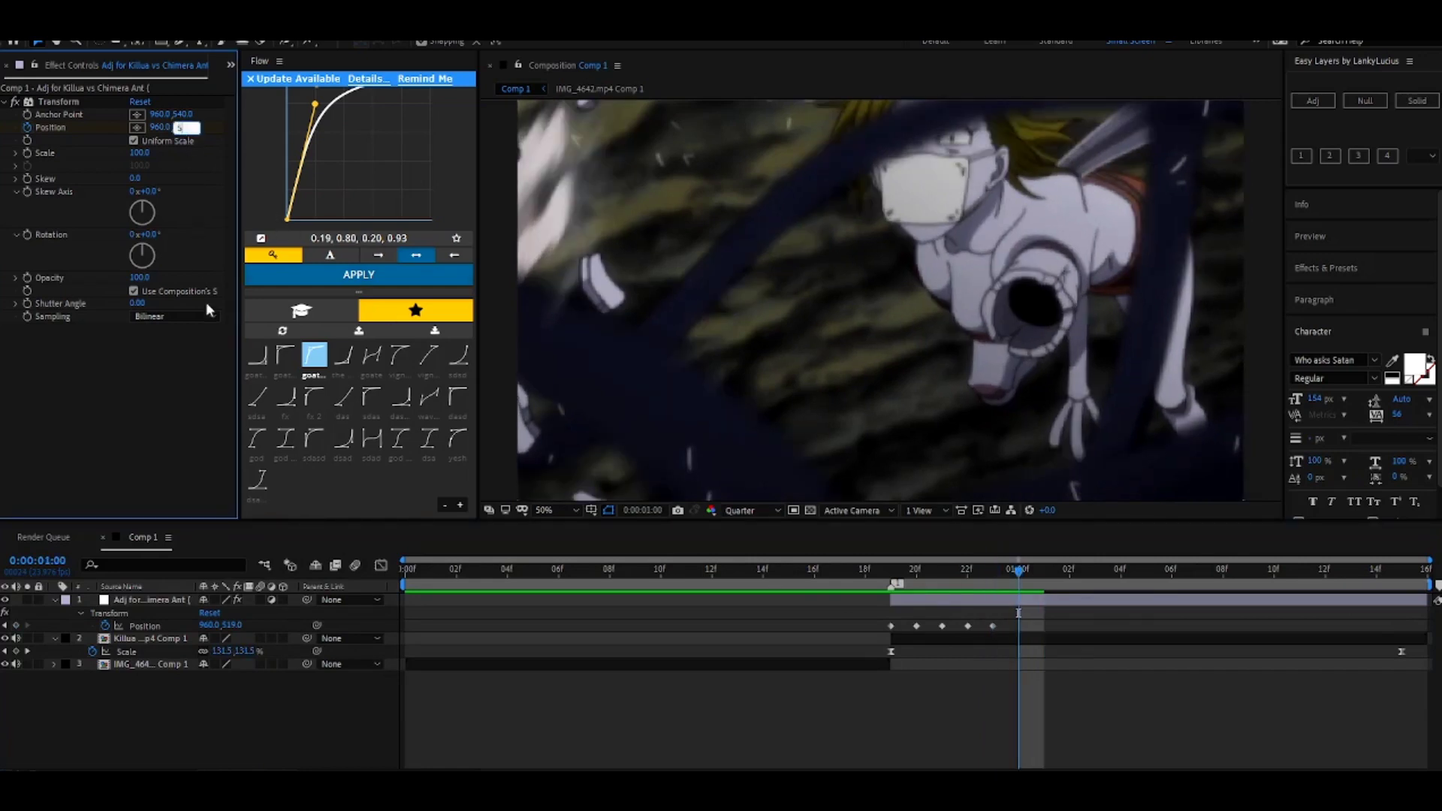
type("40")
left_click(1008, 605)
Apply Easy Ease to all the adjustment layer's Transform Position keyframes and preview the shake.
left_click(943, 581)
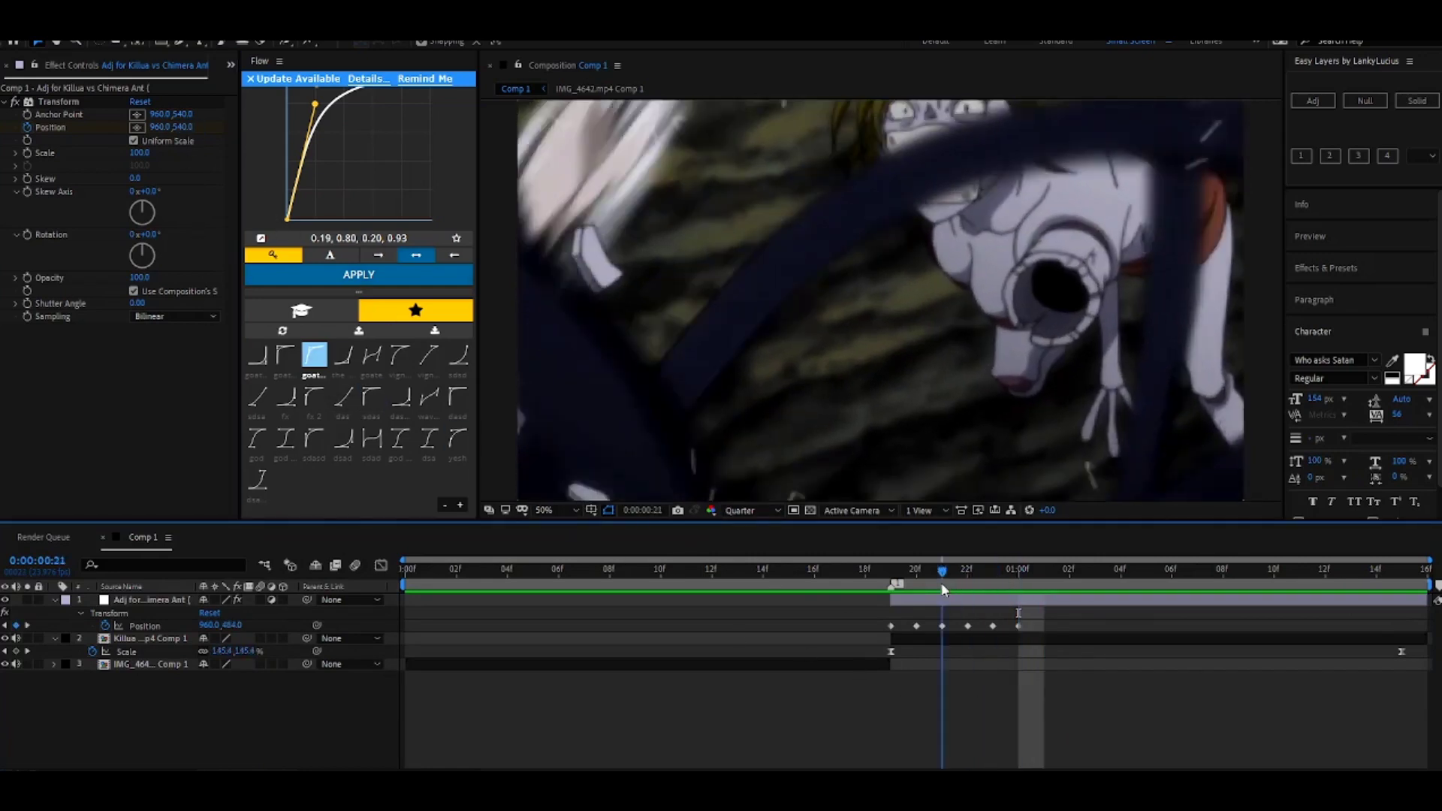
left_click_drag(942, 585, 899, 614)
left_click_drag(1055, 615, 851, 628)
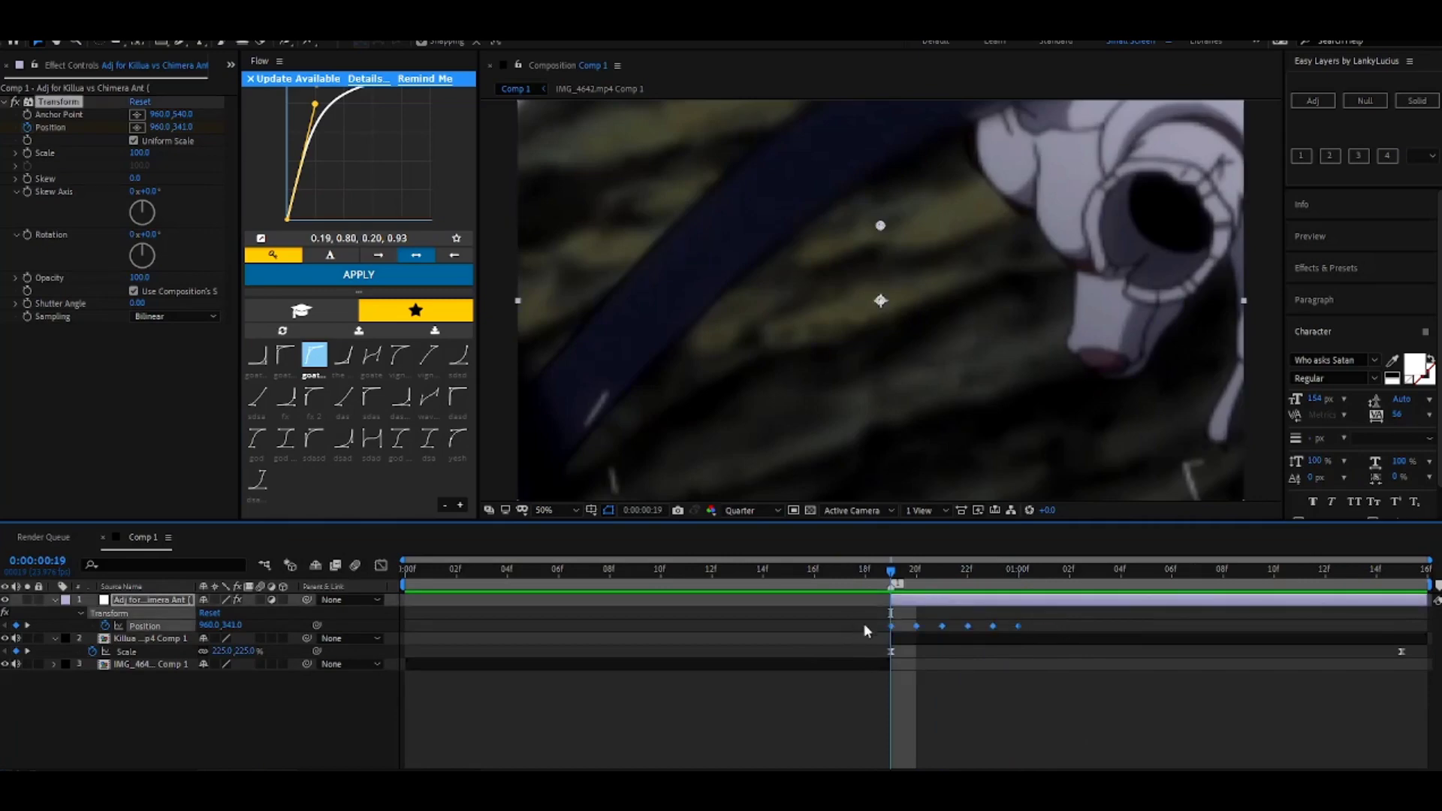
key("F9")
left_click(1038, 710)
key("space")
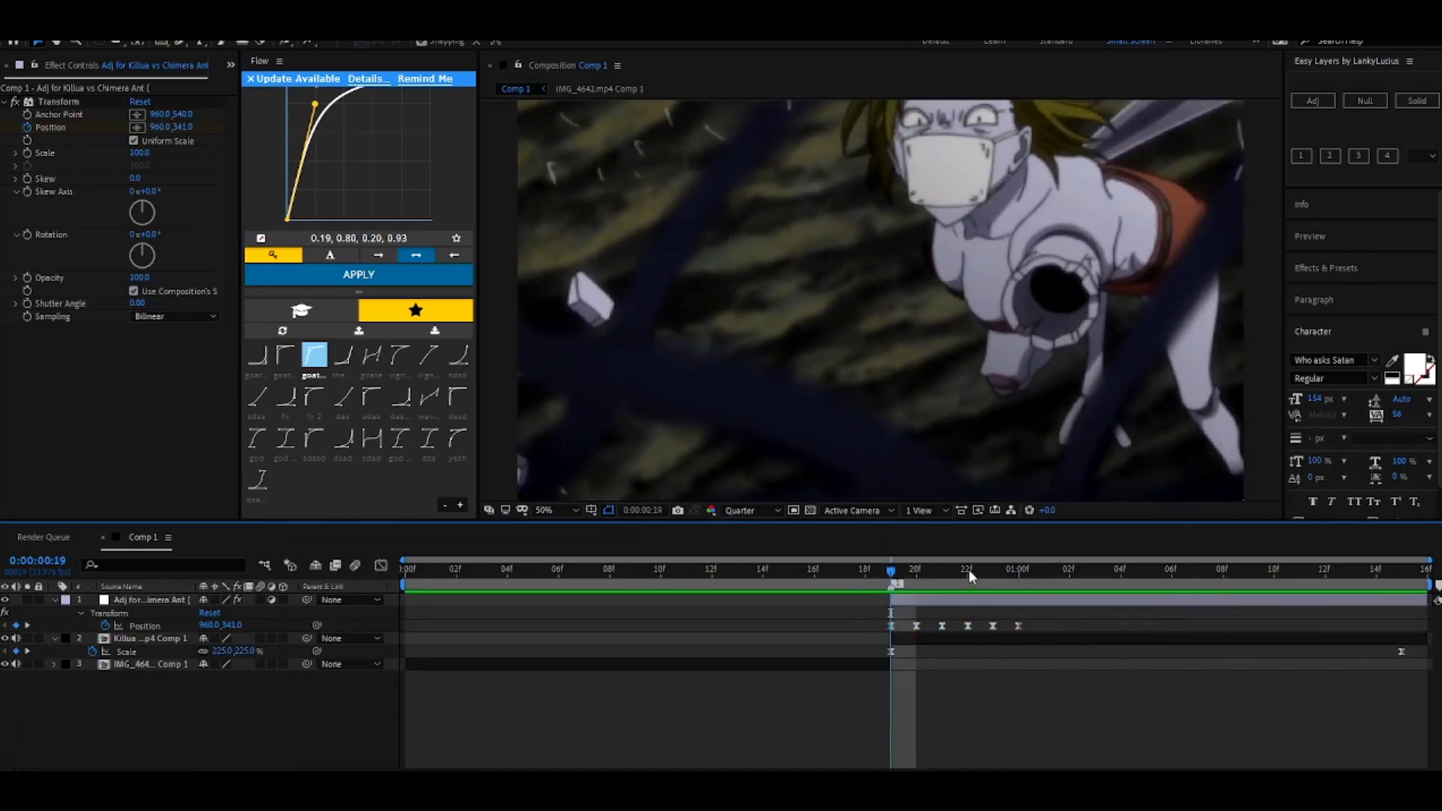
left_click_drag(896, 573, 1044, 612)
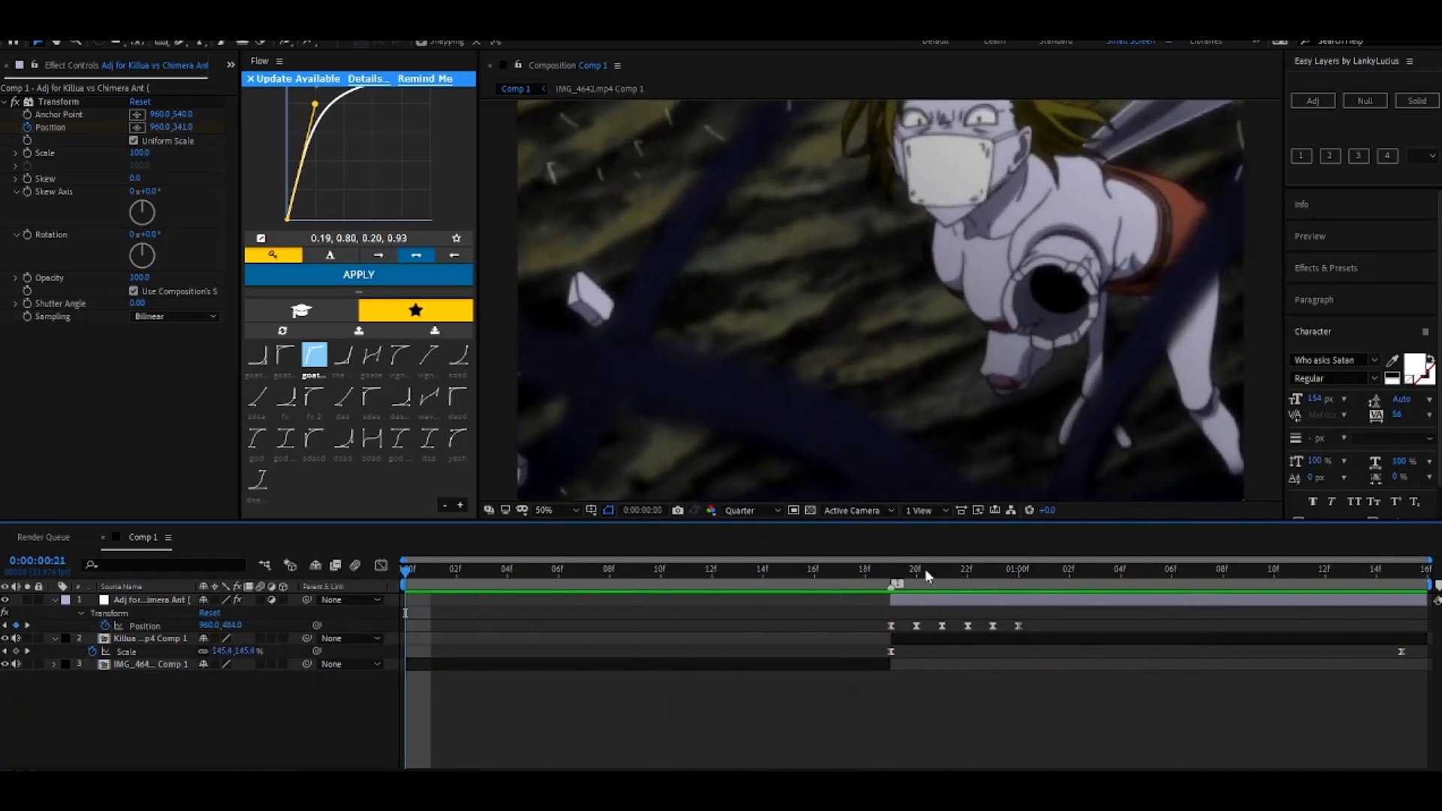
Add the BCC Lens Blur OBS effect to the adjustment layer with the playhead at 0:00:00:19.
left_click_drag(925, 570, 893, 643)
left_click(908, 638)
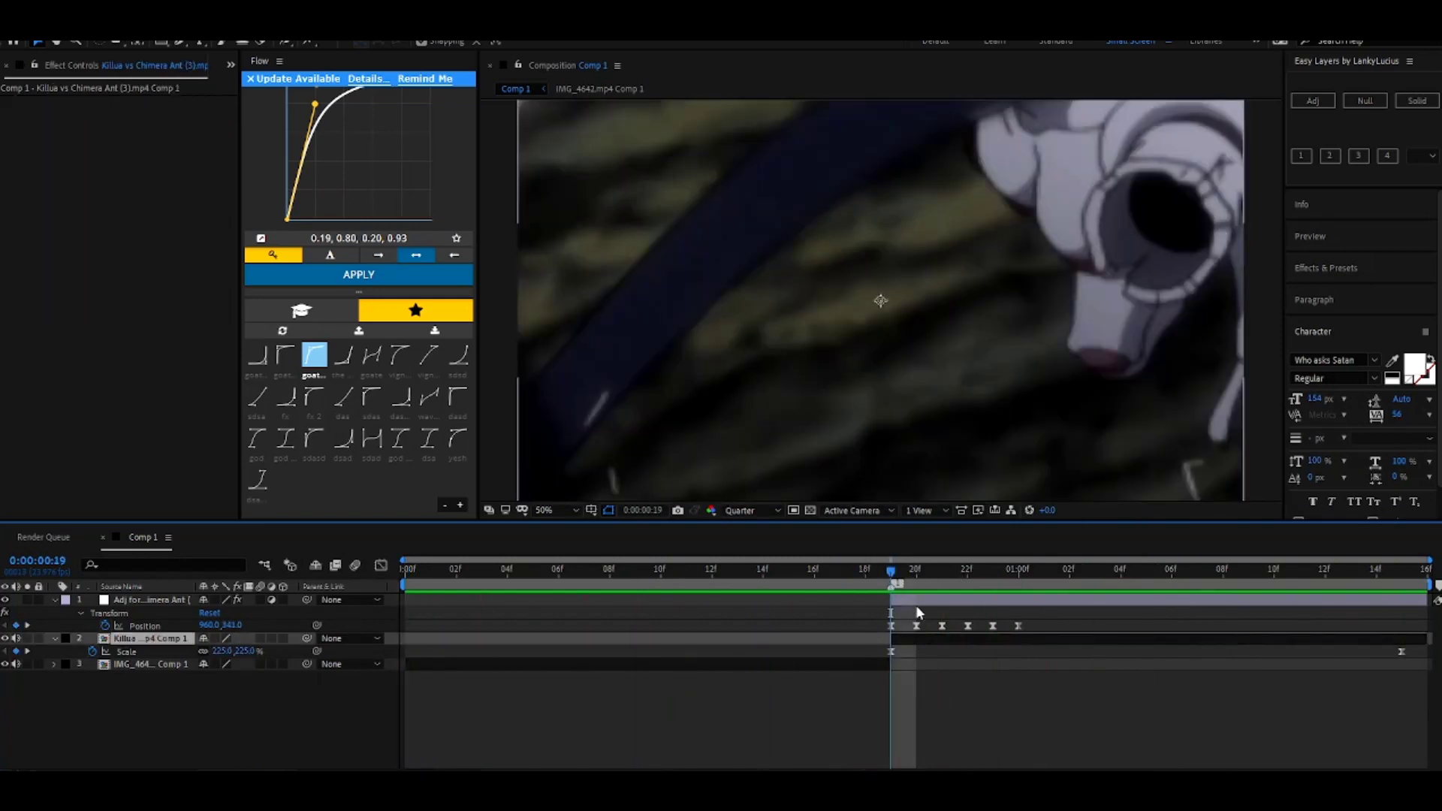
left_click(921, 601)
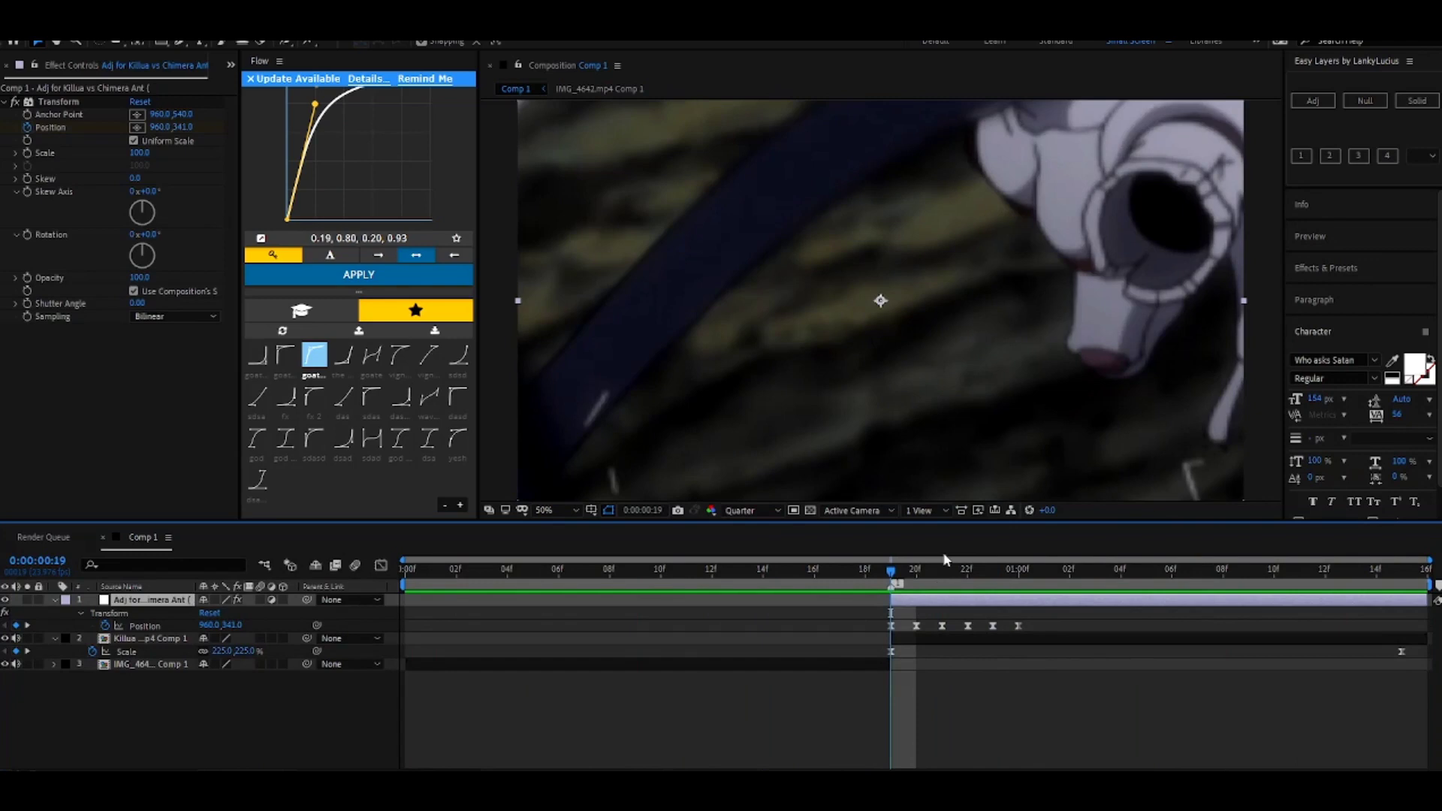
key("ctrl+space")
type("blur")
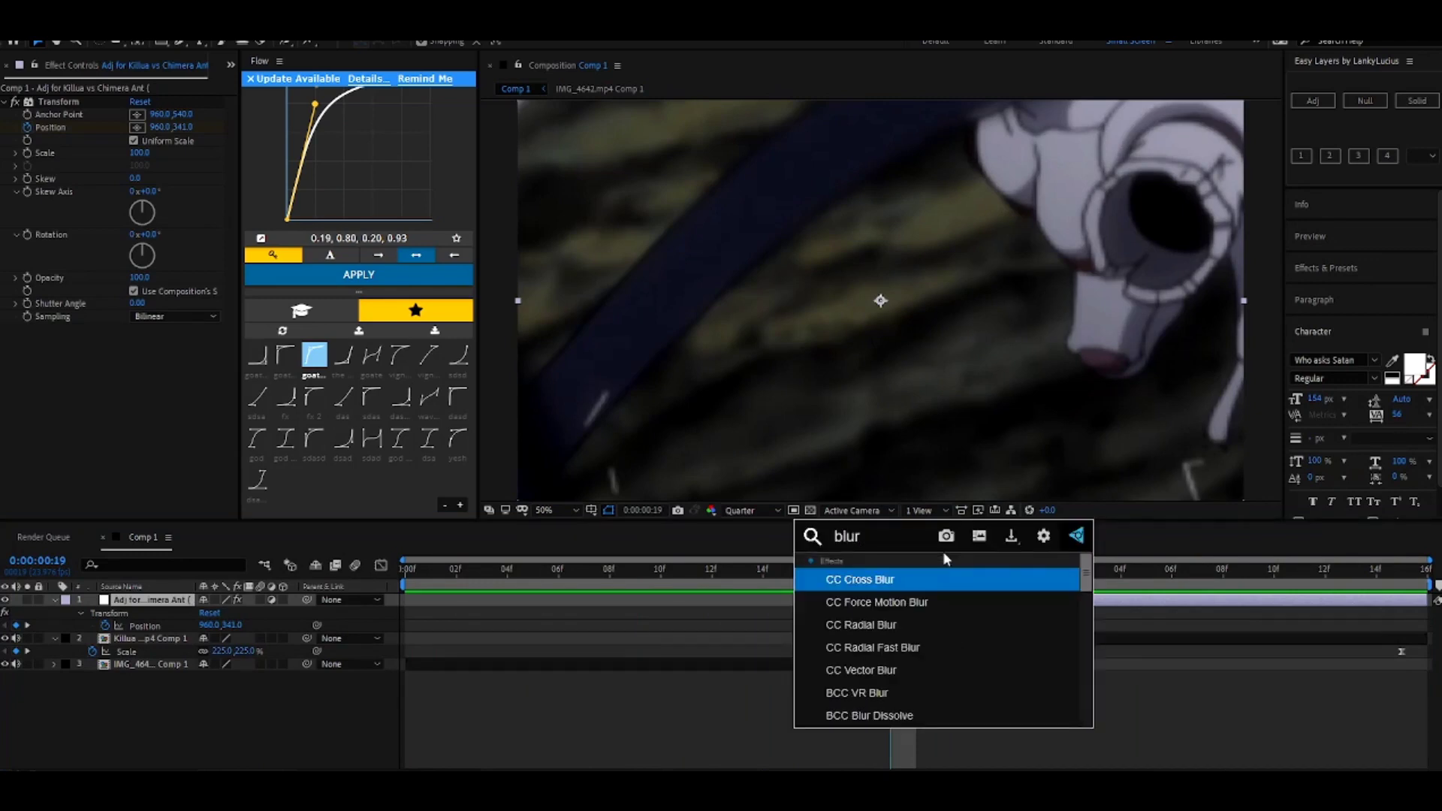
key("BackSpace")
key("BackSpace")
key("BackSpace")
key("BackSpace")
type("bc")
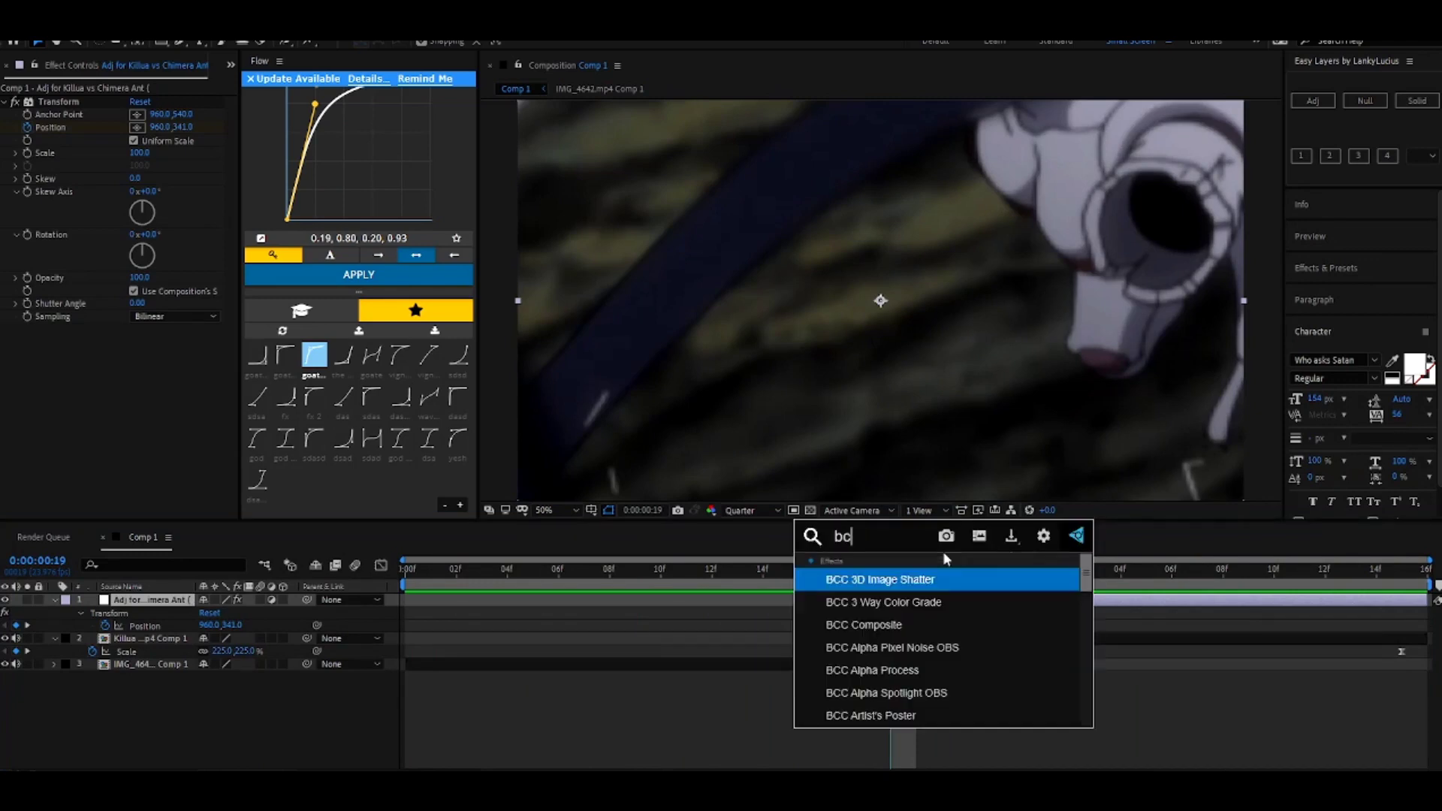
type("c lens blur")
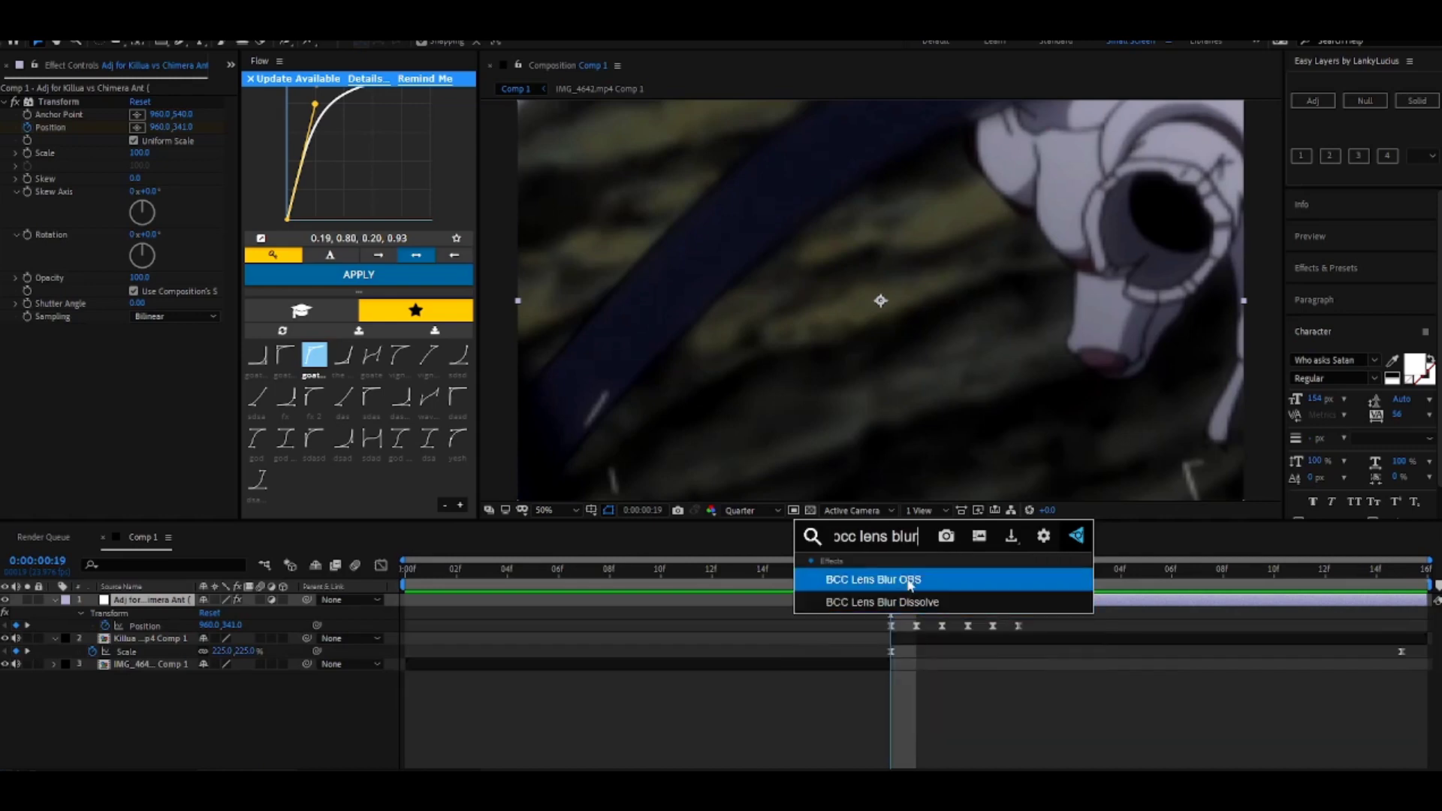
left_click(909, 579)
key("ctrl+s")
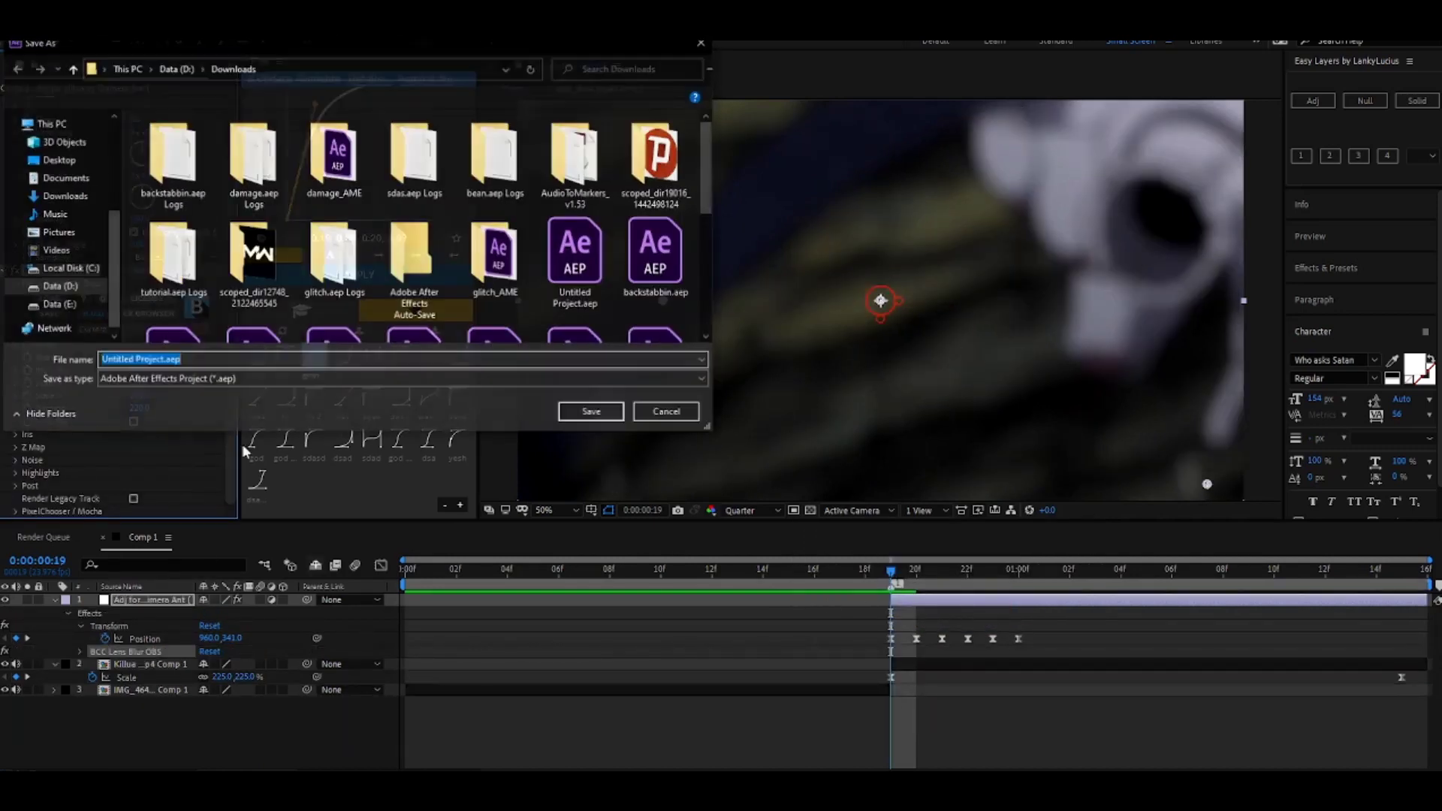
left_click(664, 412)
left_click(992, 727)
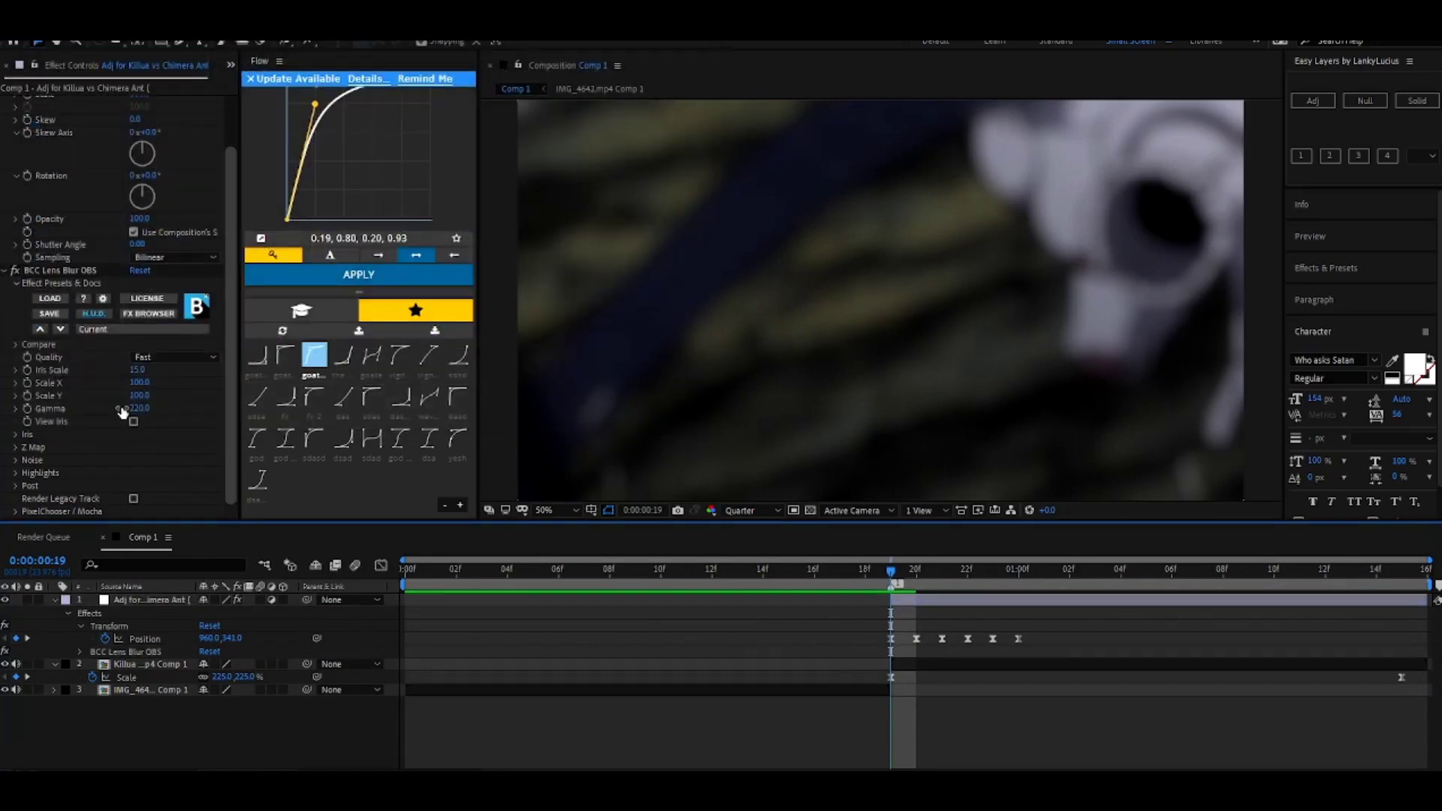
Add Iris Scale and Gamma keyframes for the lens blur at 0:00:00:19 and reveal them in the timeline.
left_click(27, 369)
left_click(27, 408)
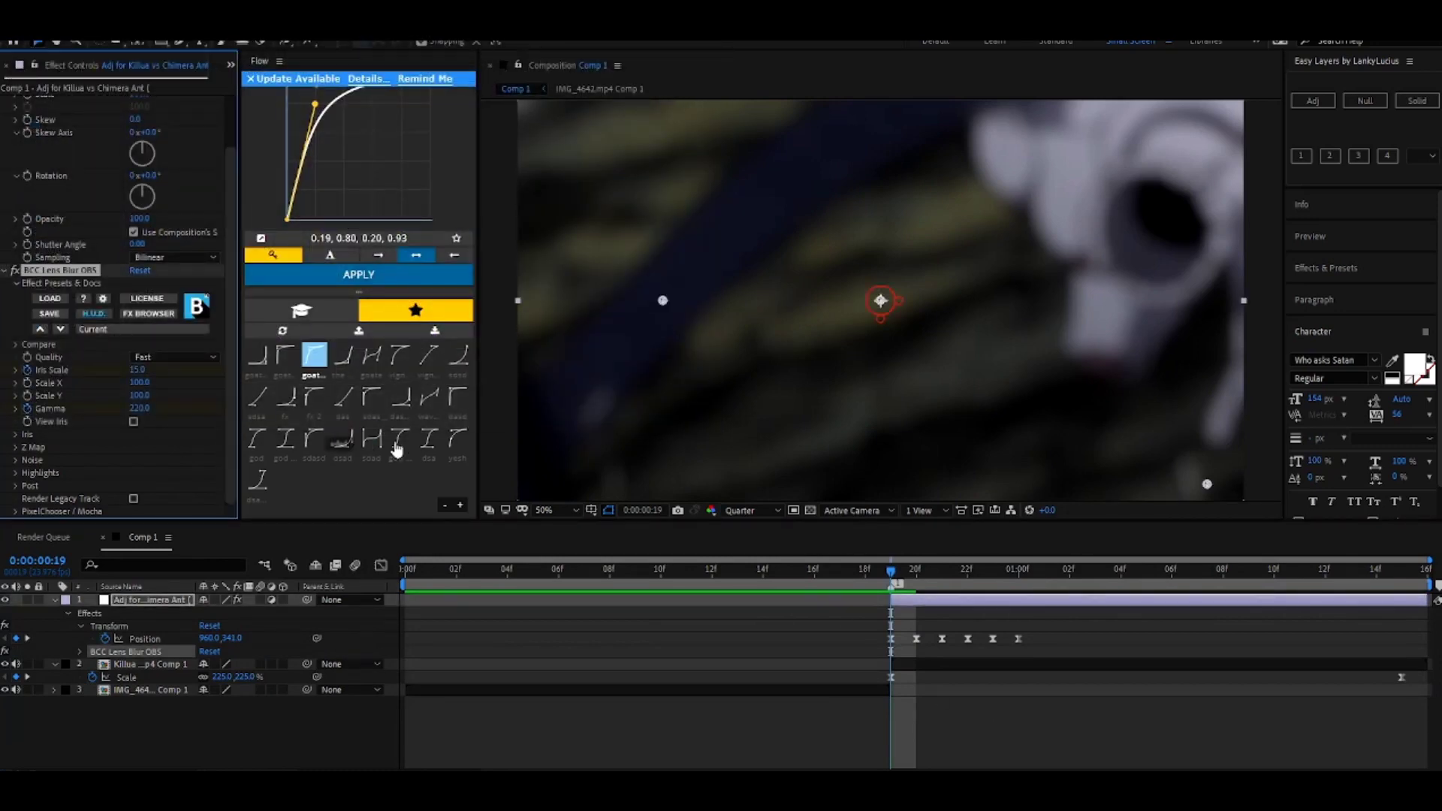
key("u")
key("u")
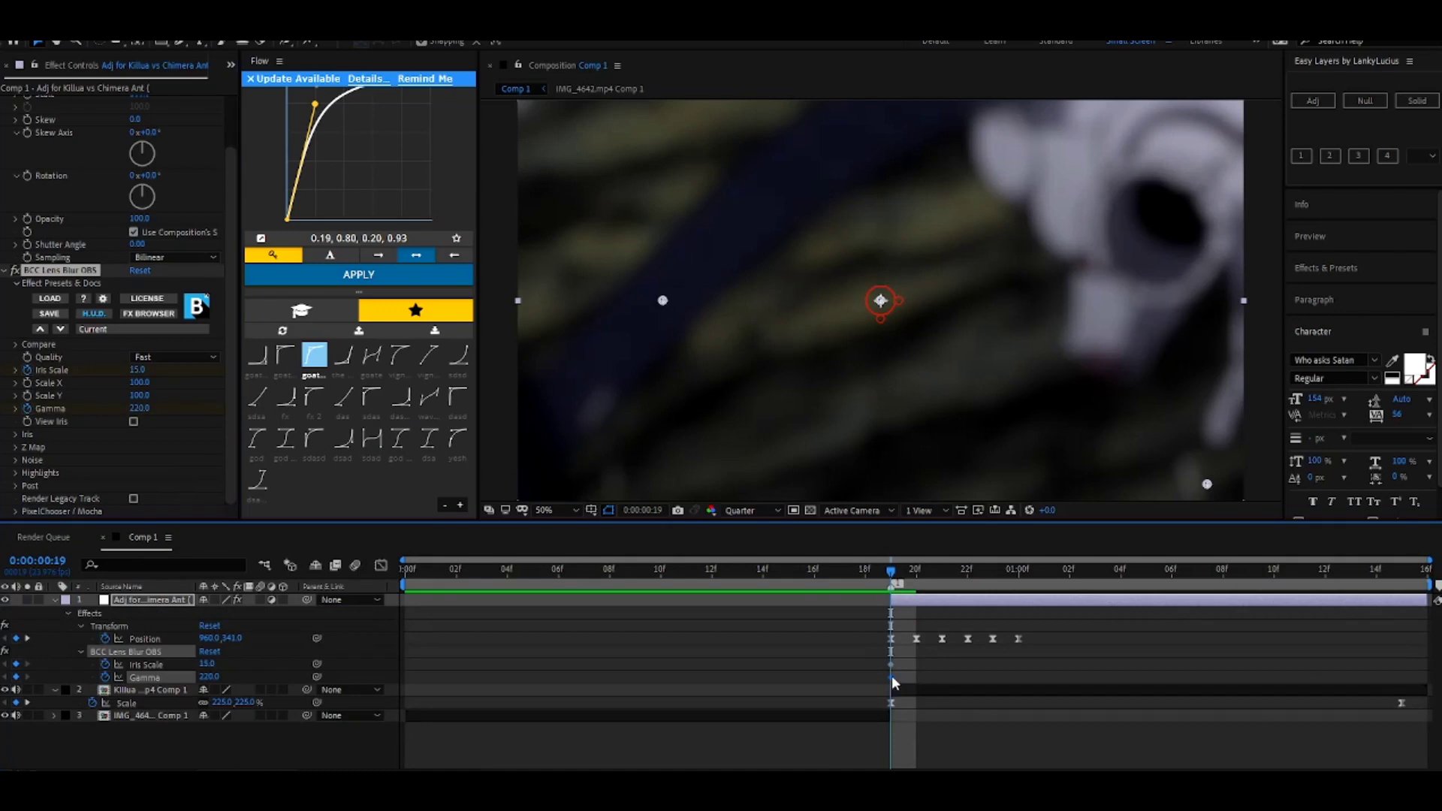
Set the lens blur's Gamma to 1000 at 0:00:00:19 and preview the blurred clip.
left_click(140, 408)
type("1")
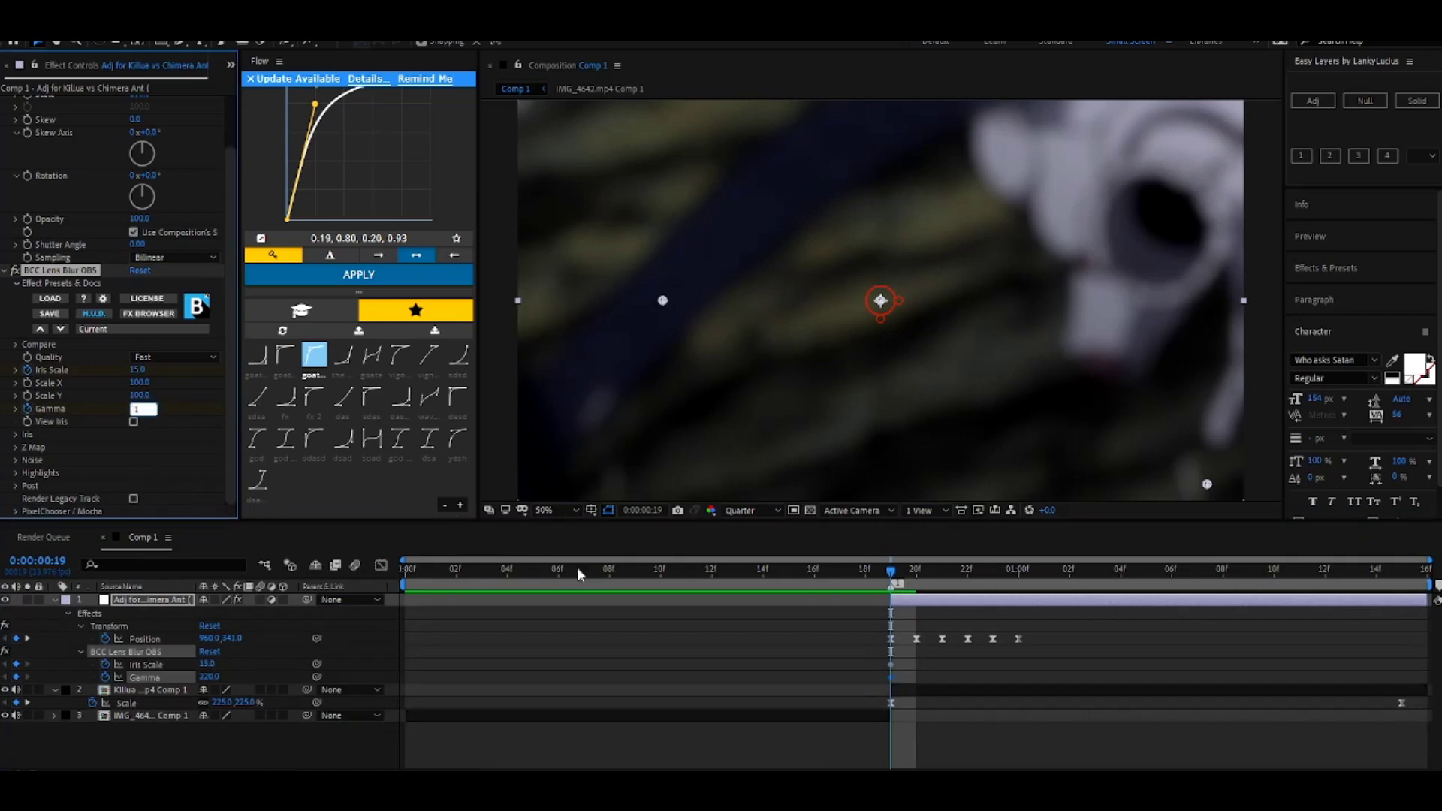
type("000")
left_click(1201, 696)
key("space")
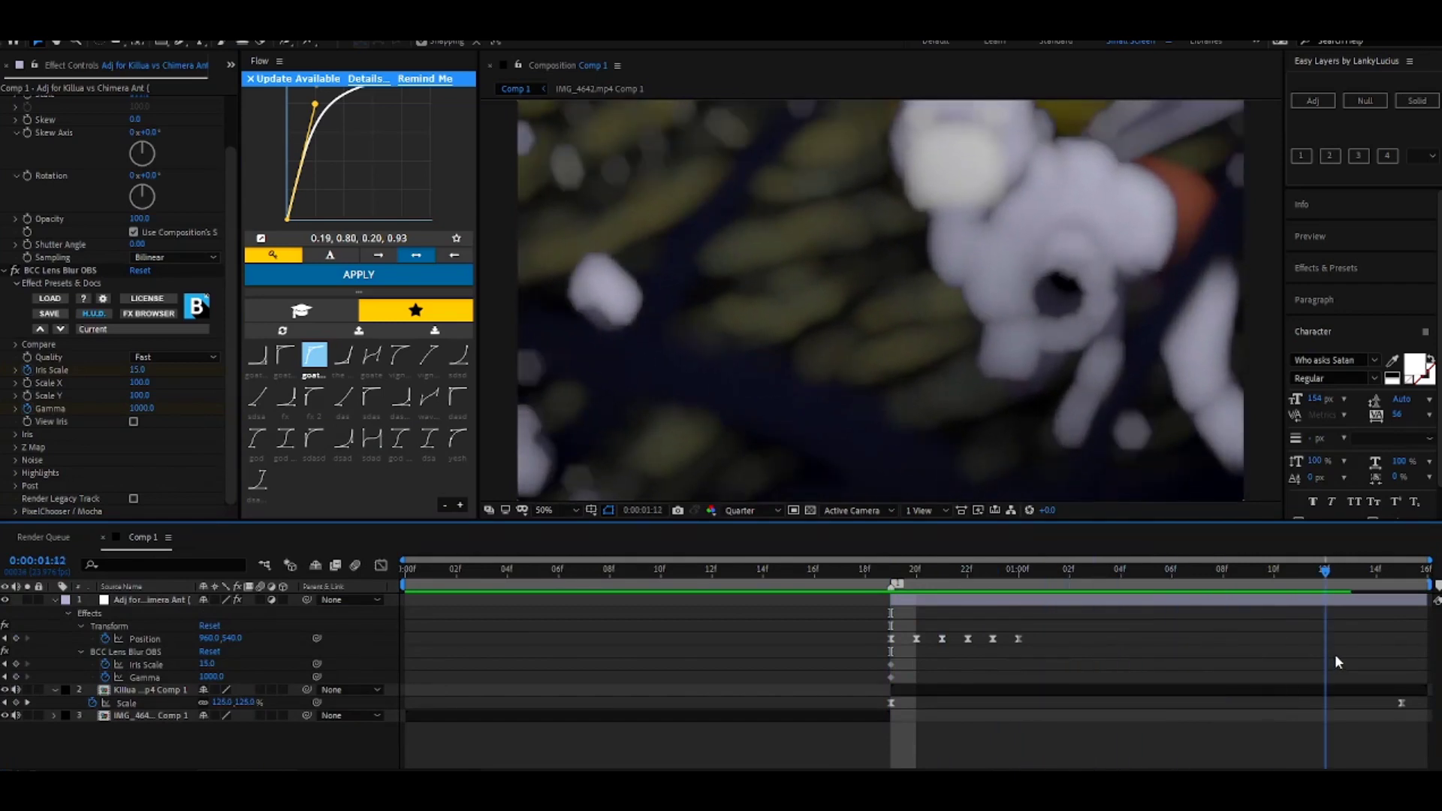
Add a lens blur Iris Scale keyframe with a value of 0 at 0:00:01:15.
left_click(139, 371)
type("0")
key("Return")
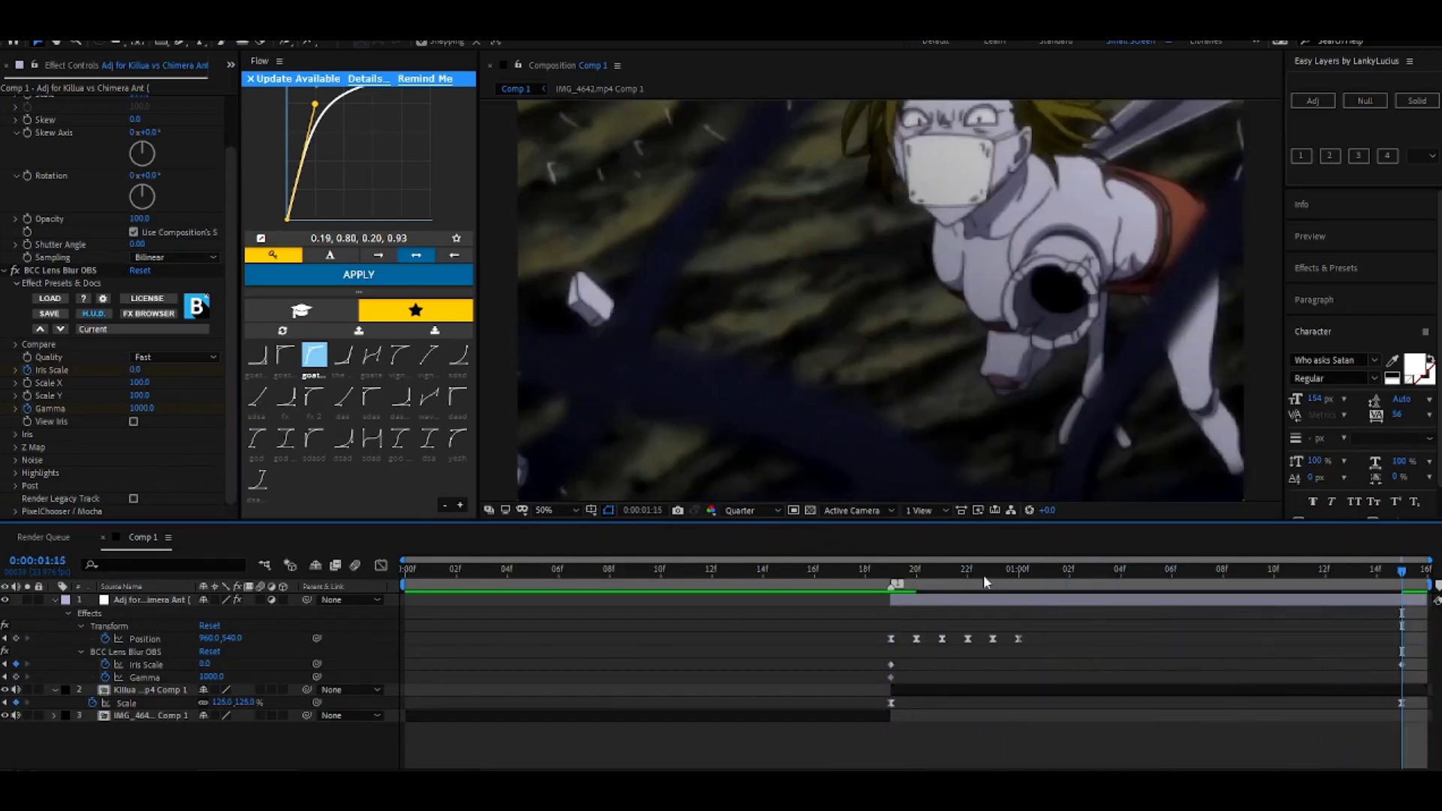
Set the starting Iris Scale keyframe at 0:00:00:19 to 20.
left_click_drag(983, 575, 894, 608)
mouse_move(138, 370)
left_mouse_down()
mouse_move(178, 370)
mouse_move(145, 370)
left_mouse_up()
left_click(143, 369)
type("20")
key("Return")
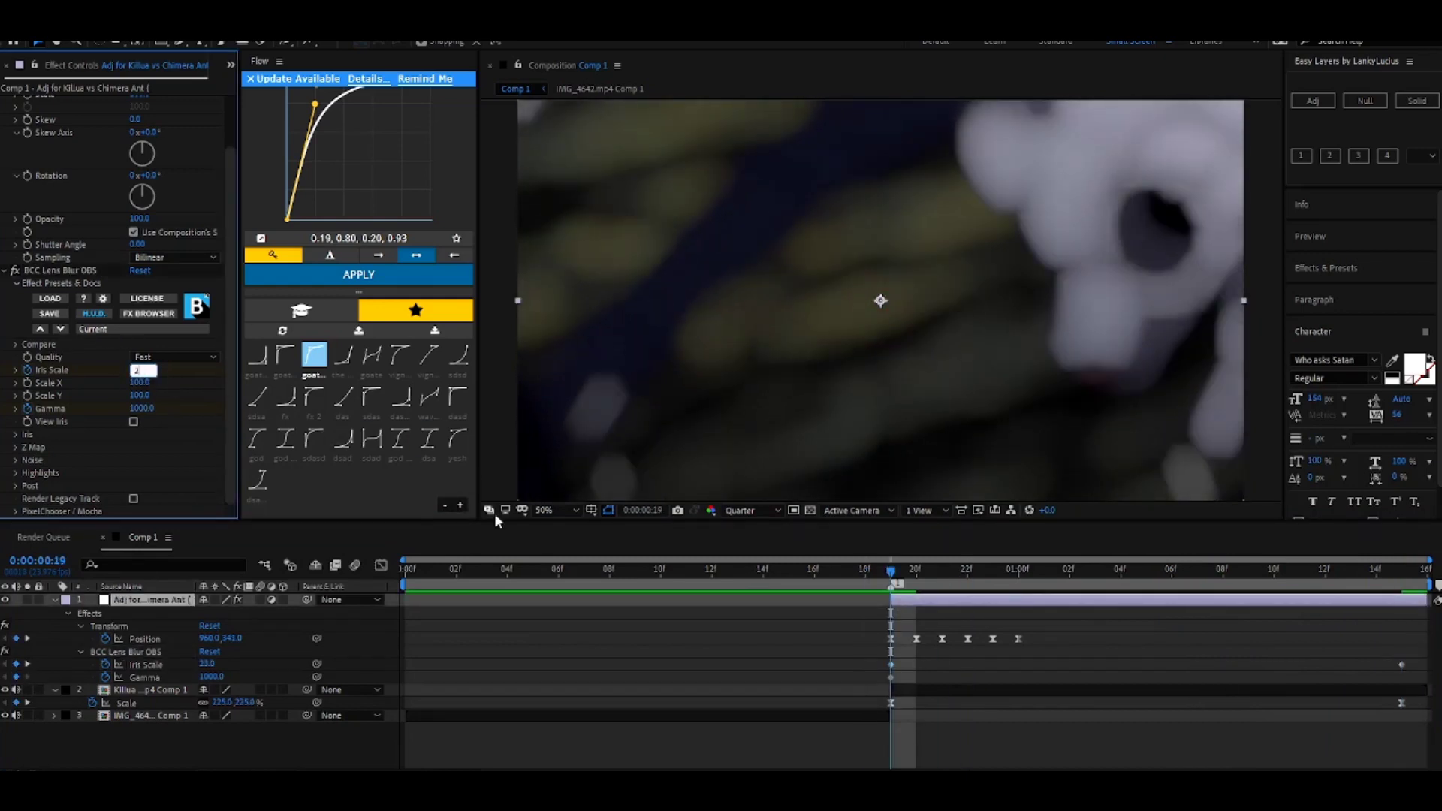
Dismiss the Flow update notice, and apply Easy Ease to both Iris Scale keyframes in the Graph Editor.
left_click(1097, 601)
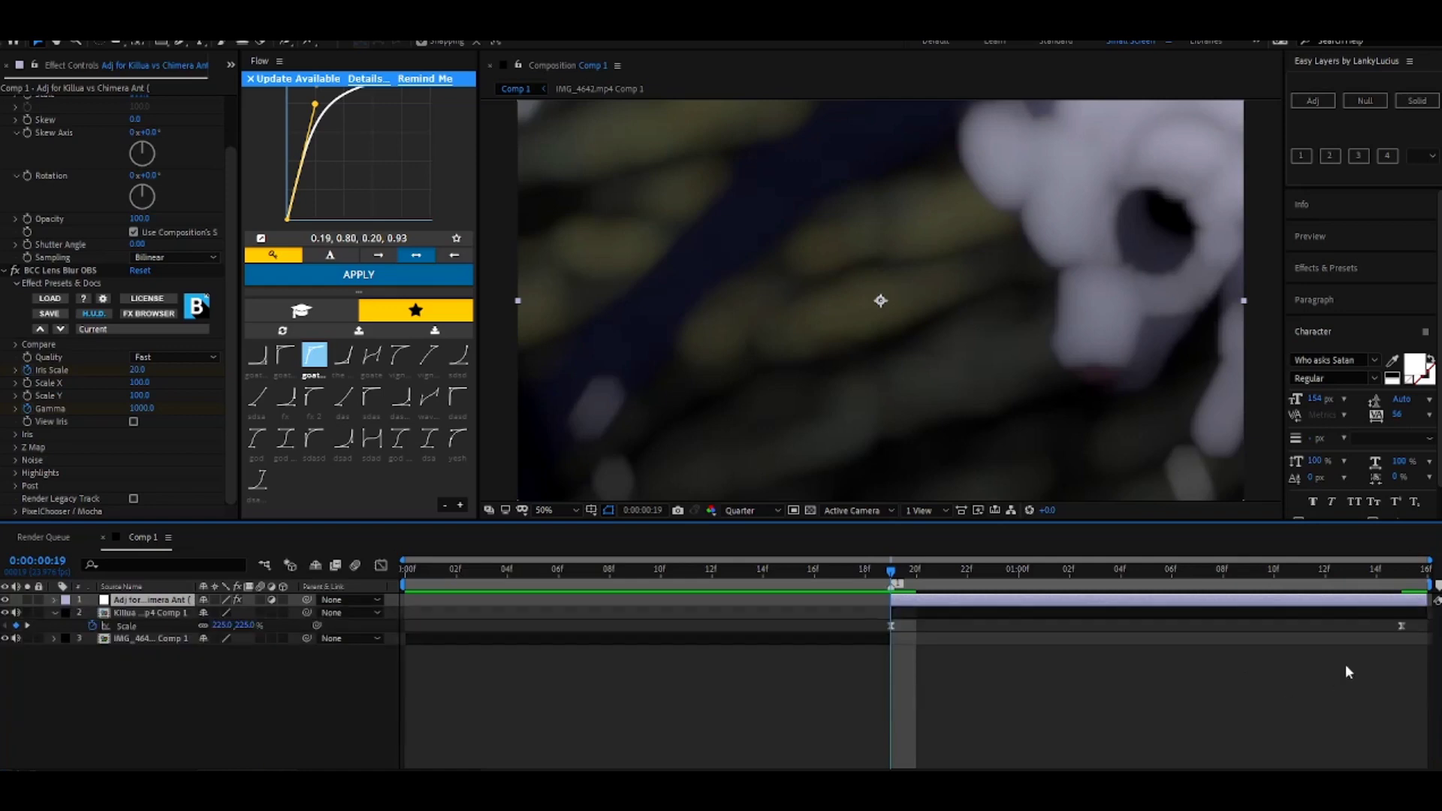
left_click_drag(1417, 660, 830, 662)
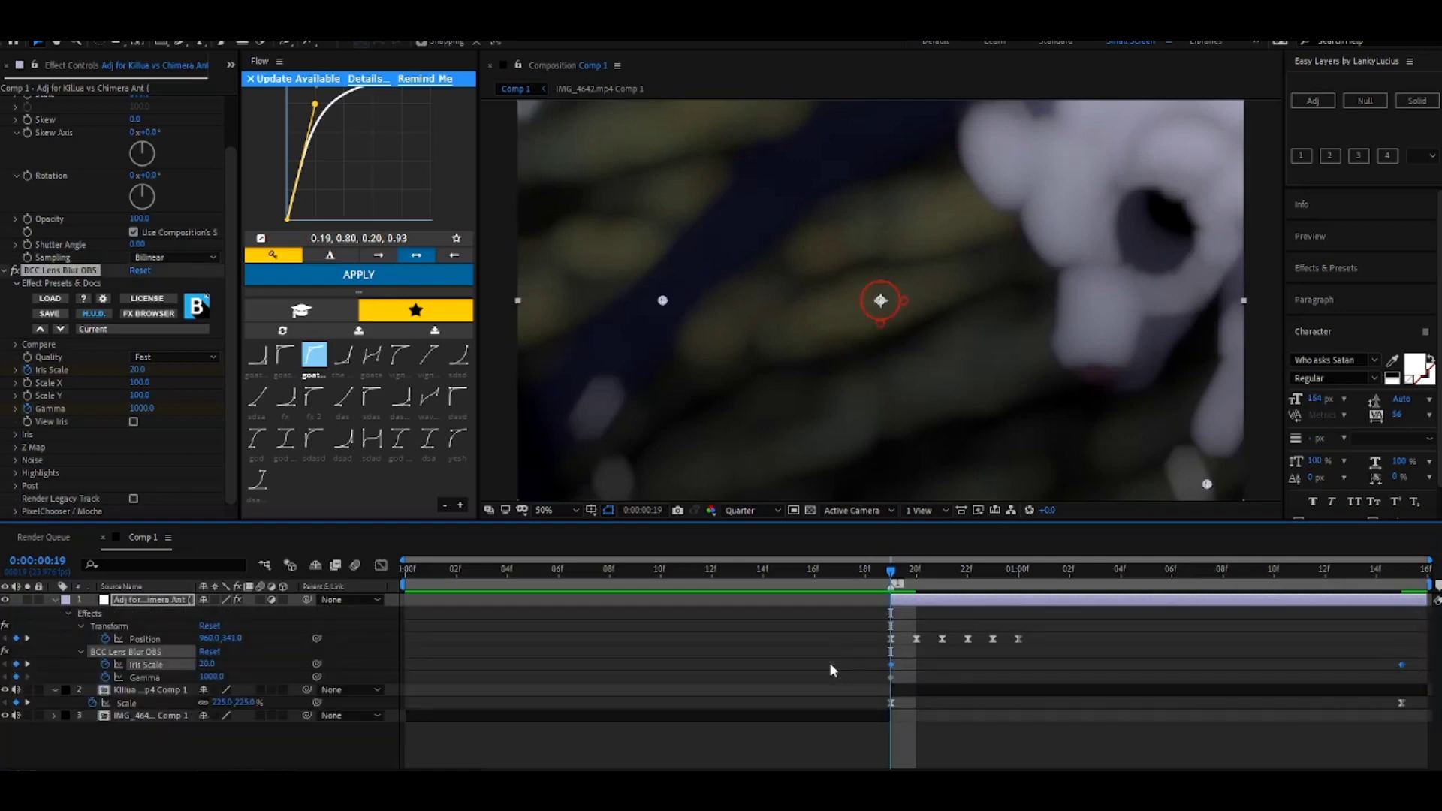
left_click(250, 79)
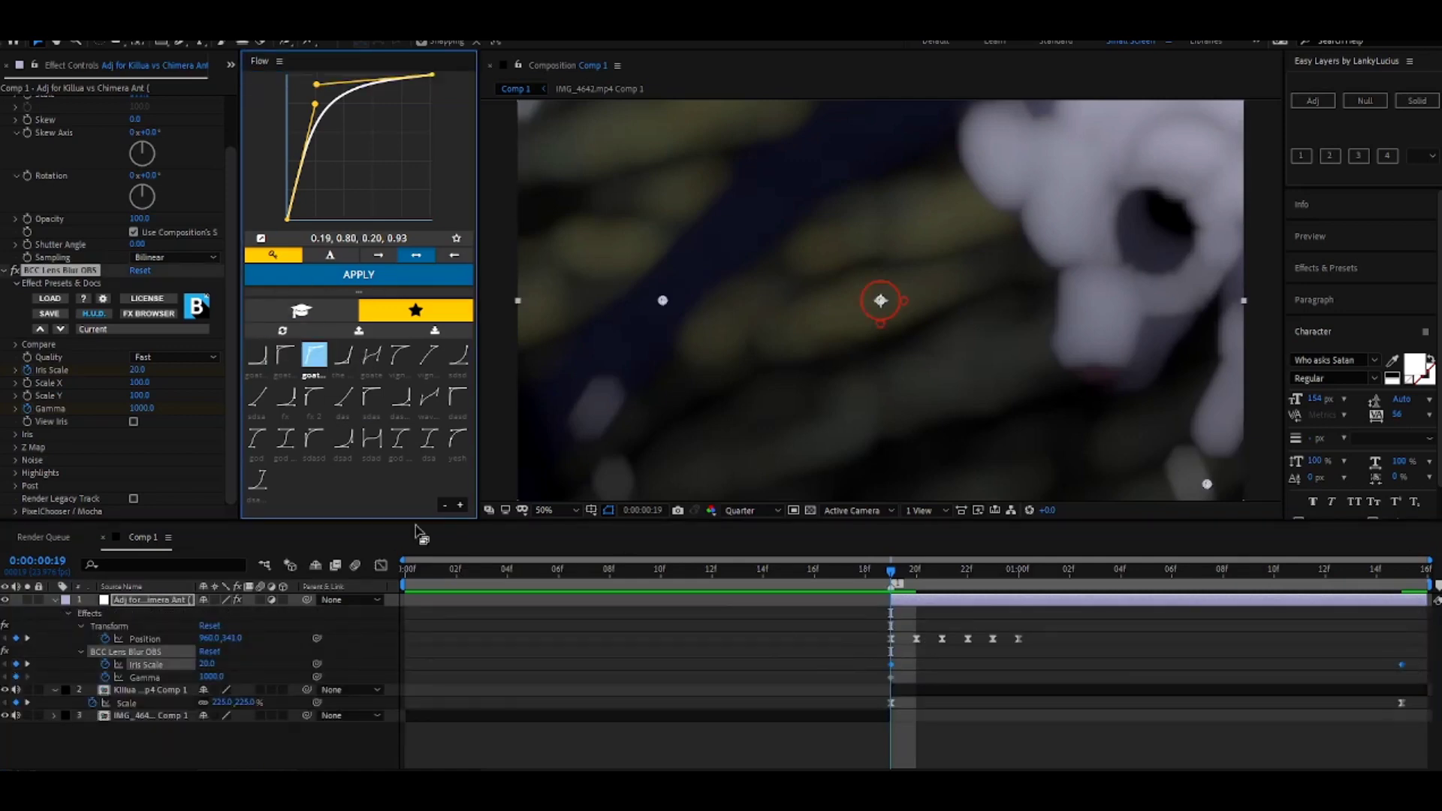
left_click(381, 565)
left_click(1058, 648)
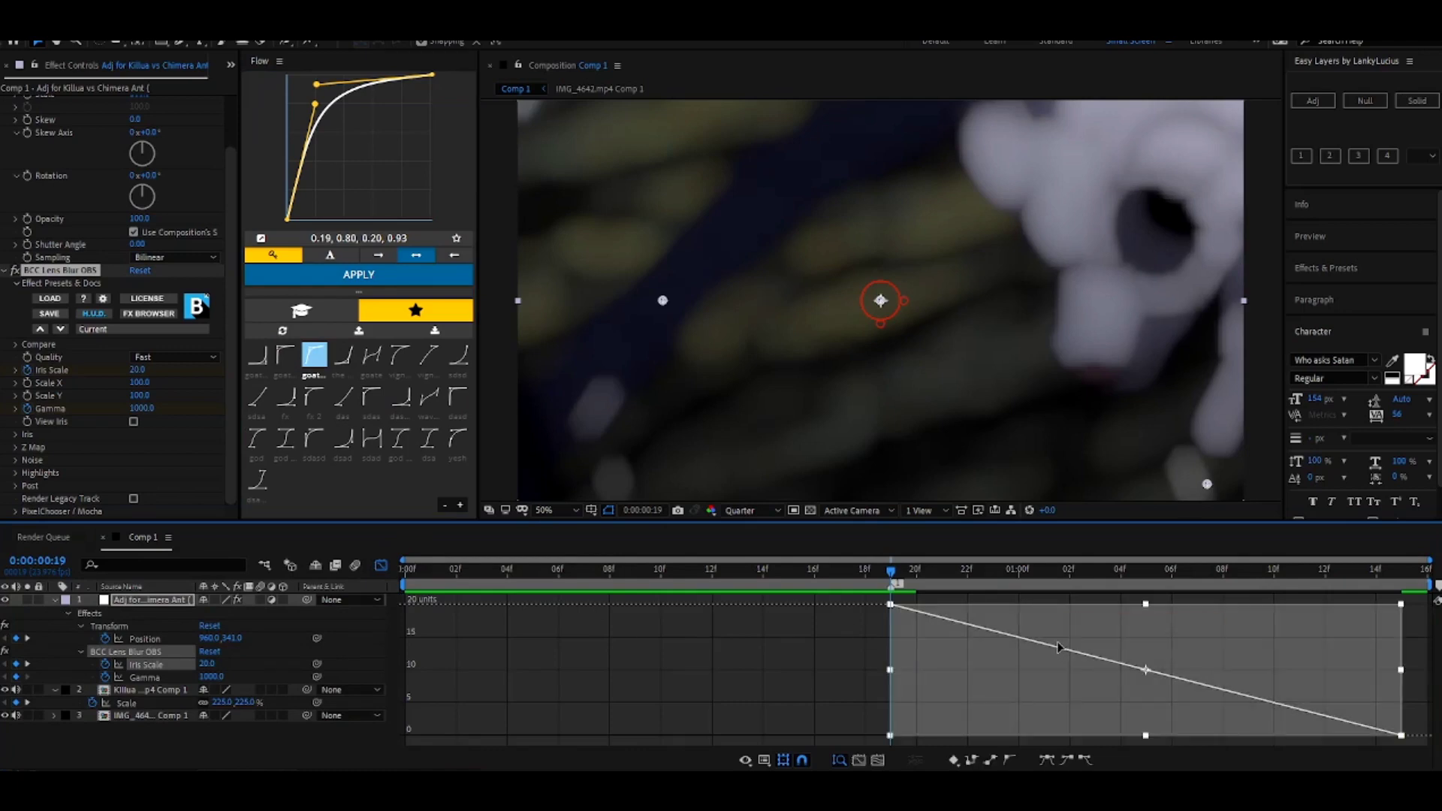
key("F9")
left_click(896, 637)
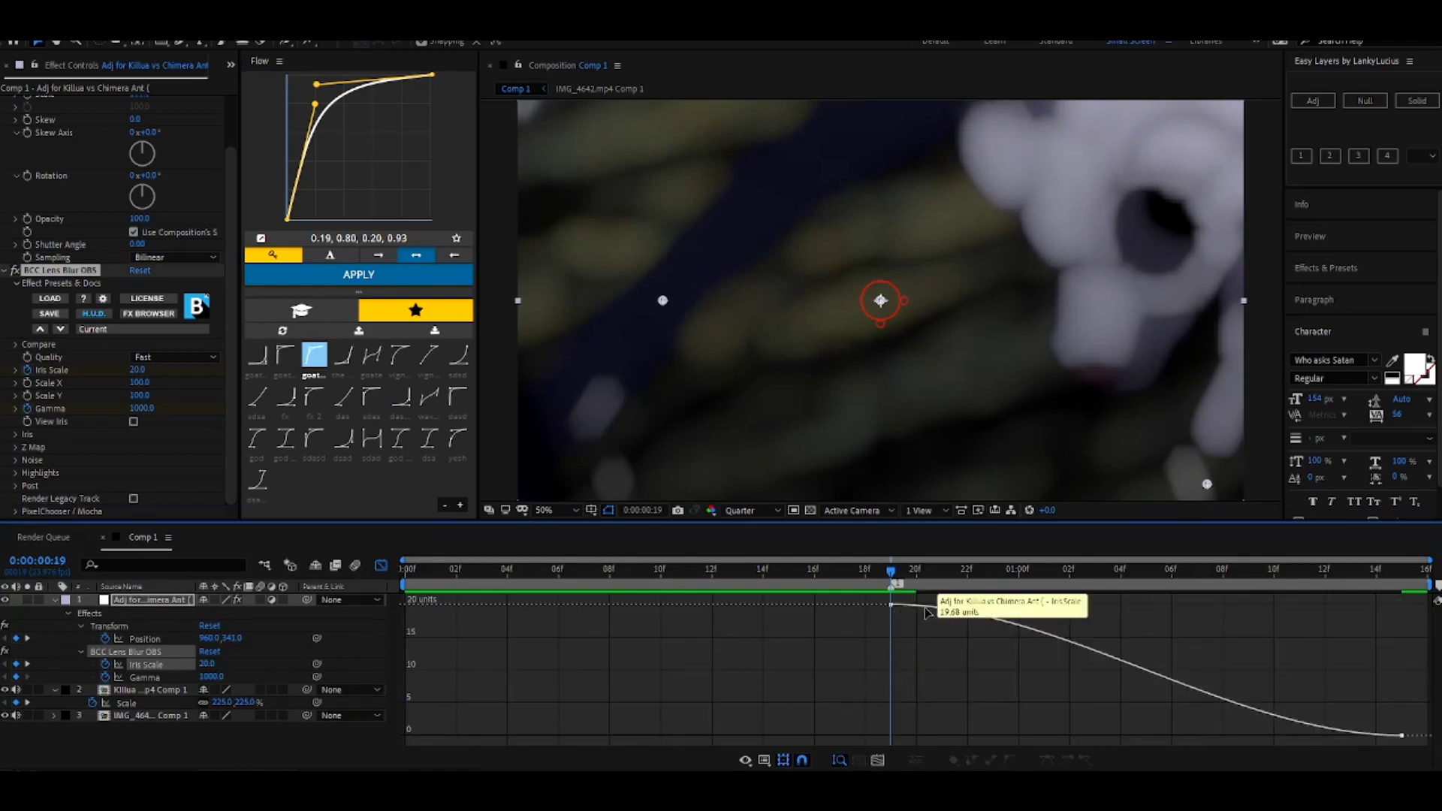
Shape the Iris Scale curve into a steep initial drop with a long flat tail, preview it, and collapse the layer properties.
left_click(892, 604)
left_click_drag(1054, 605, 895, 731)
left_click(1007, 611)
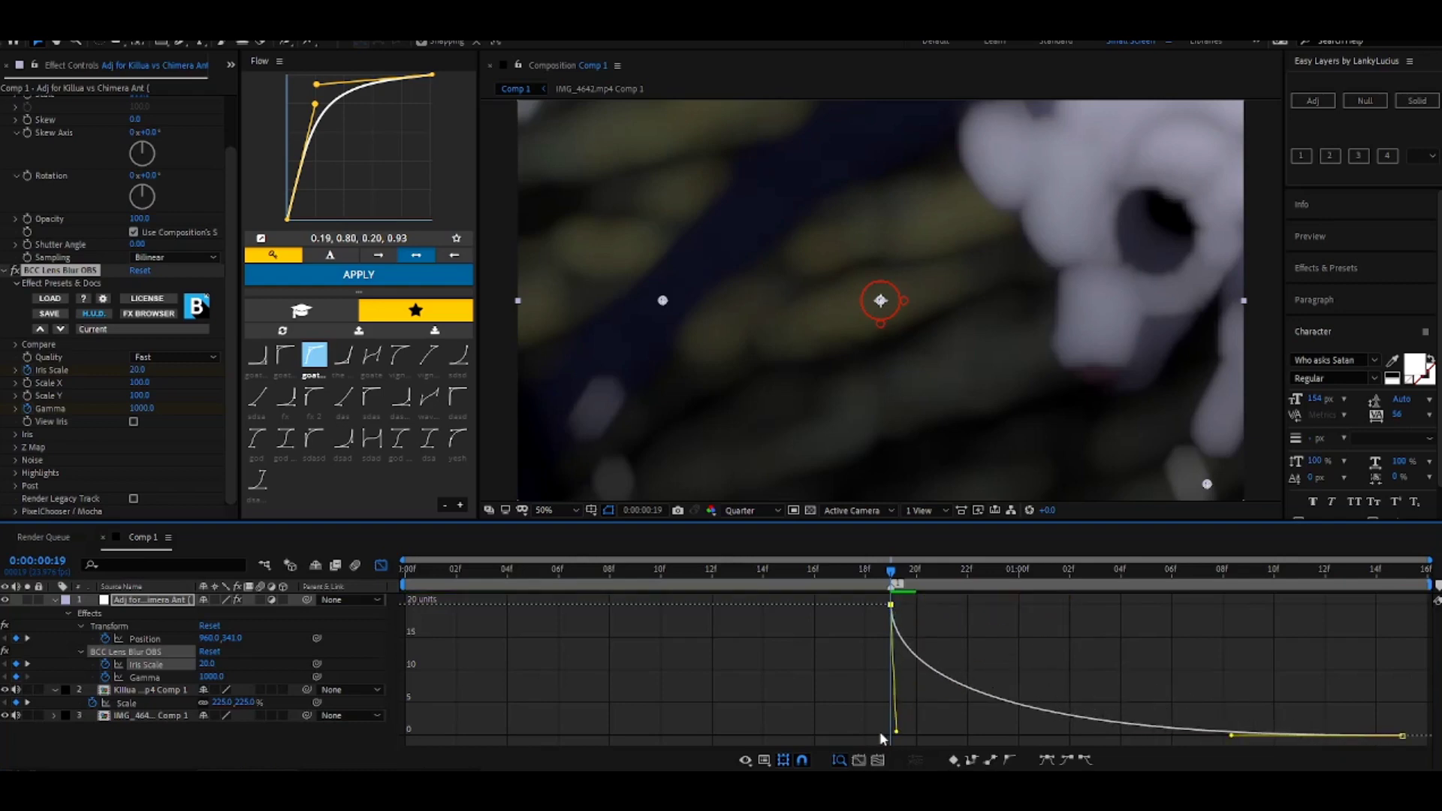
left_click_drag(1231, 736, 906, 736)
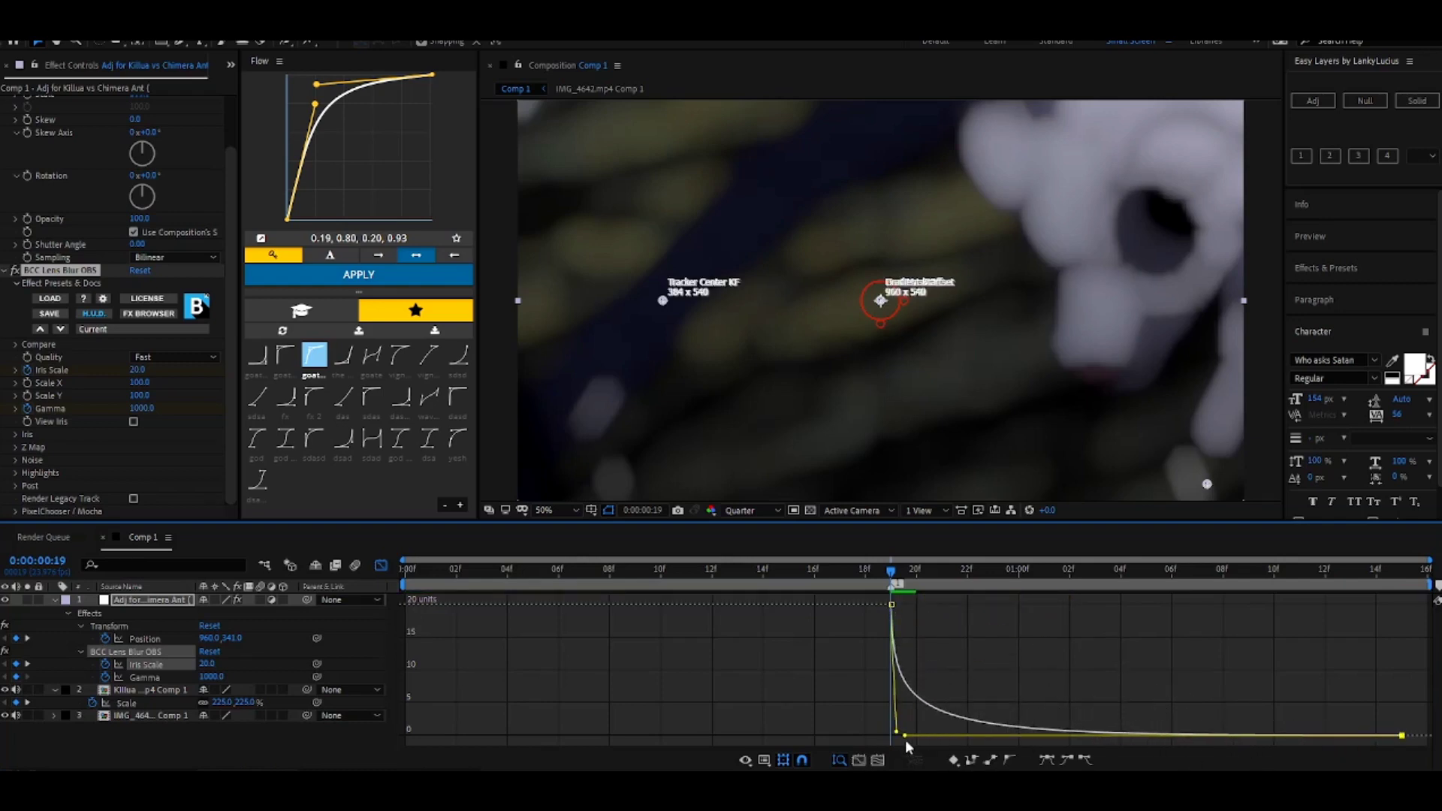
key("space")
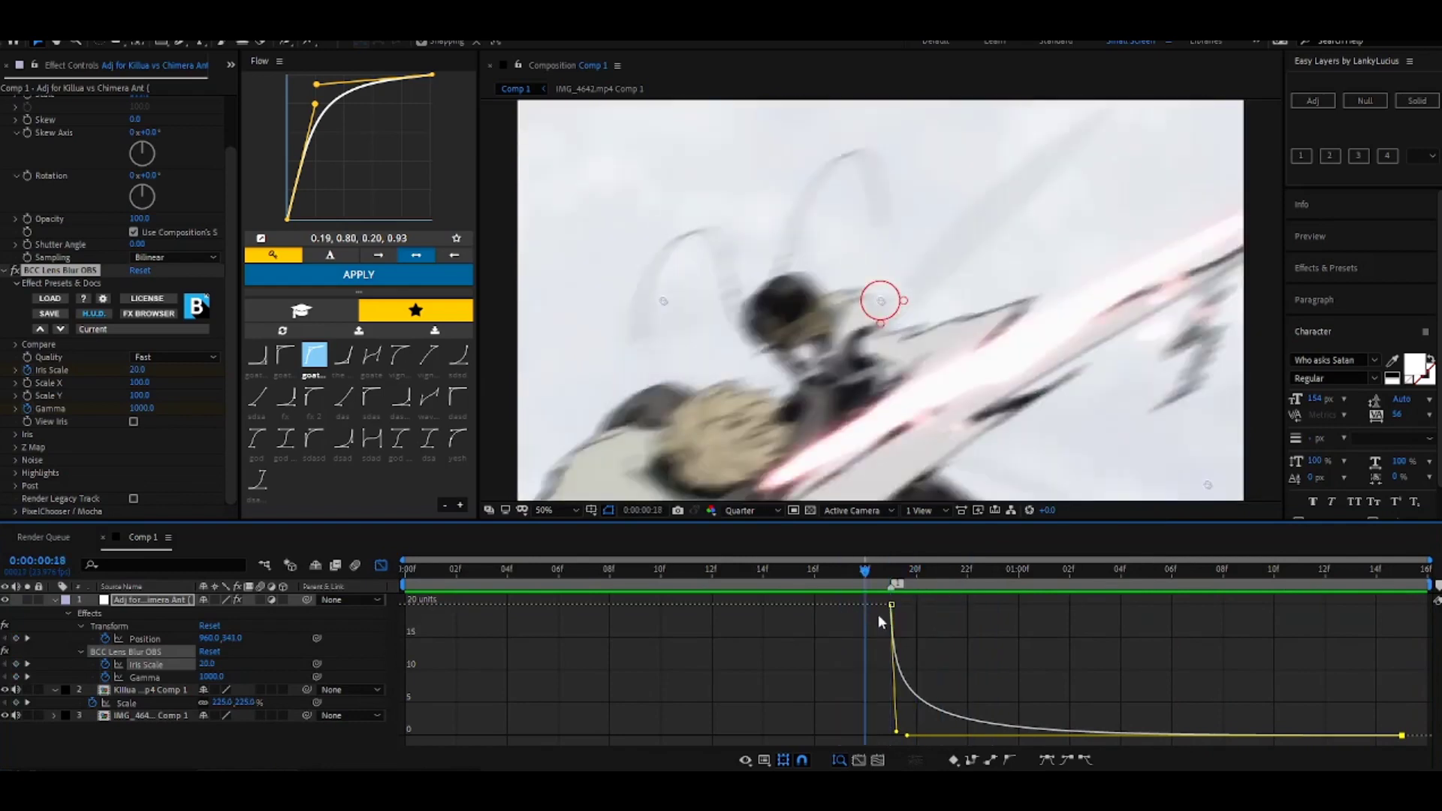
left_click(378, 563)
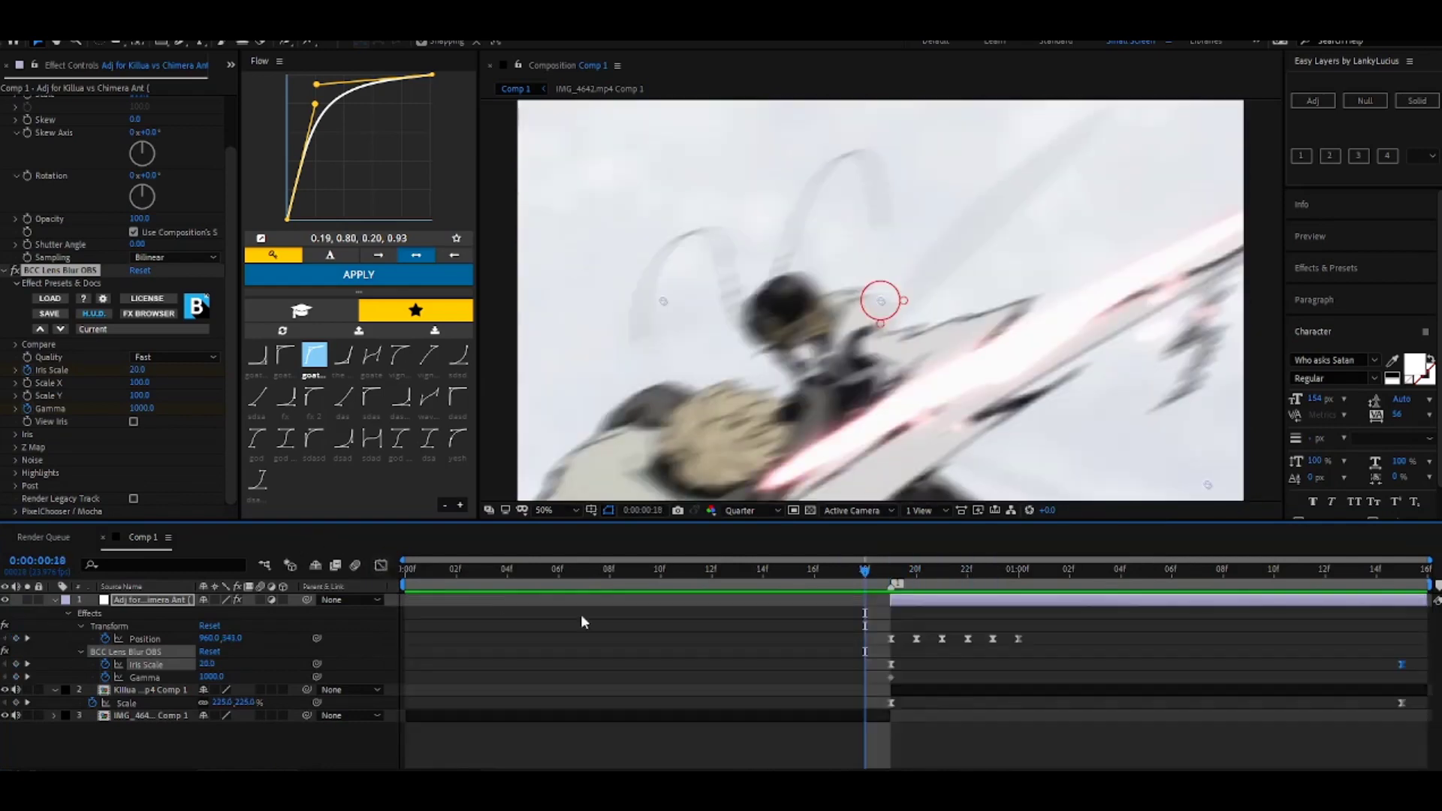
left_click(948, 709)
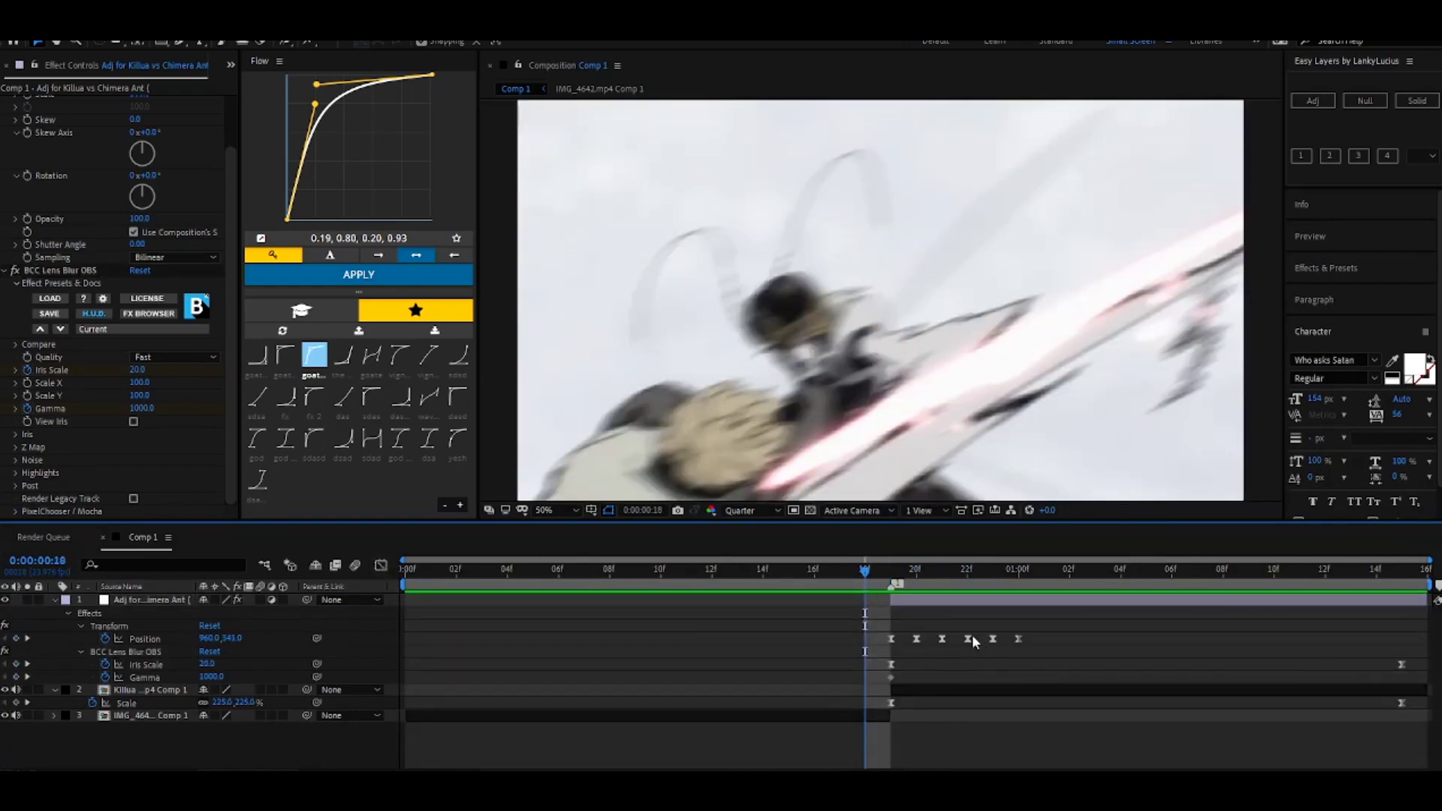
key("u")
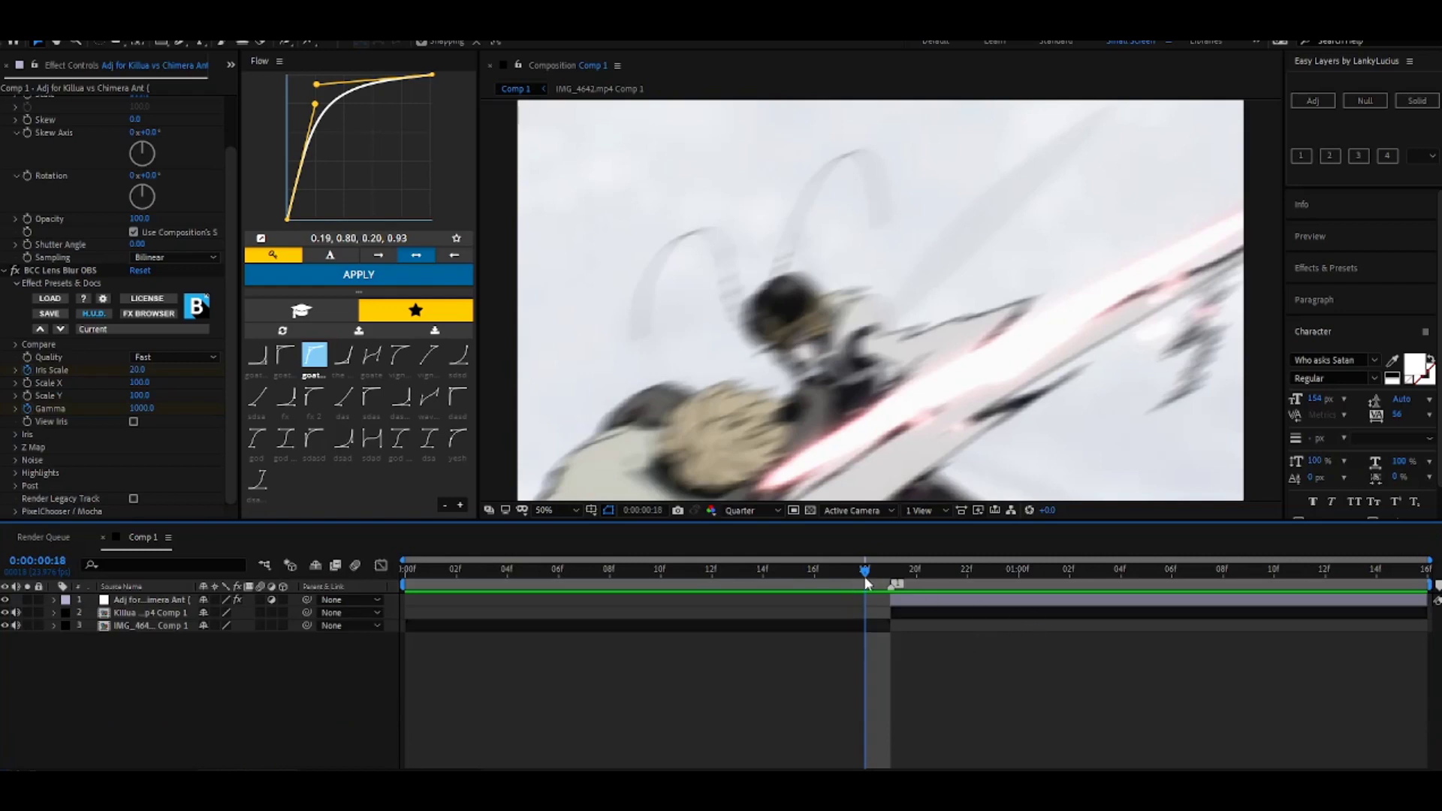
Create an adjustment layer directly above the IMG_4642 clip and split it at 0:00:00:17.
left_click_drag(864, 578, 838, 687)
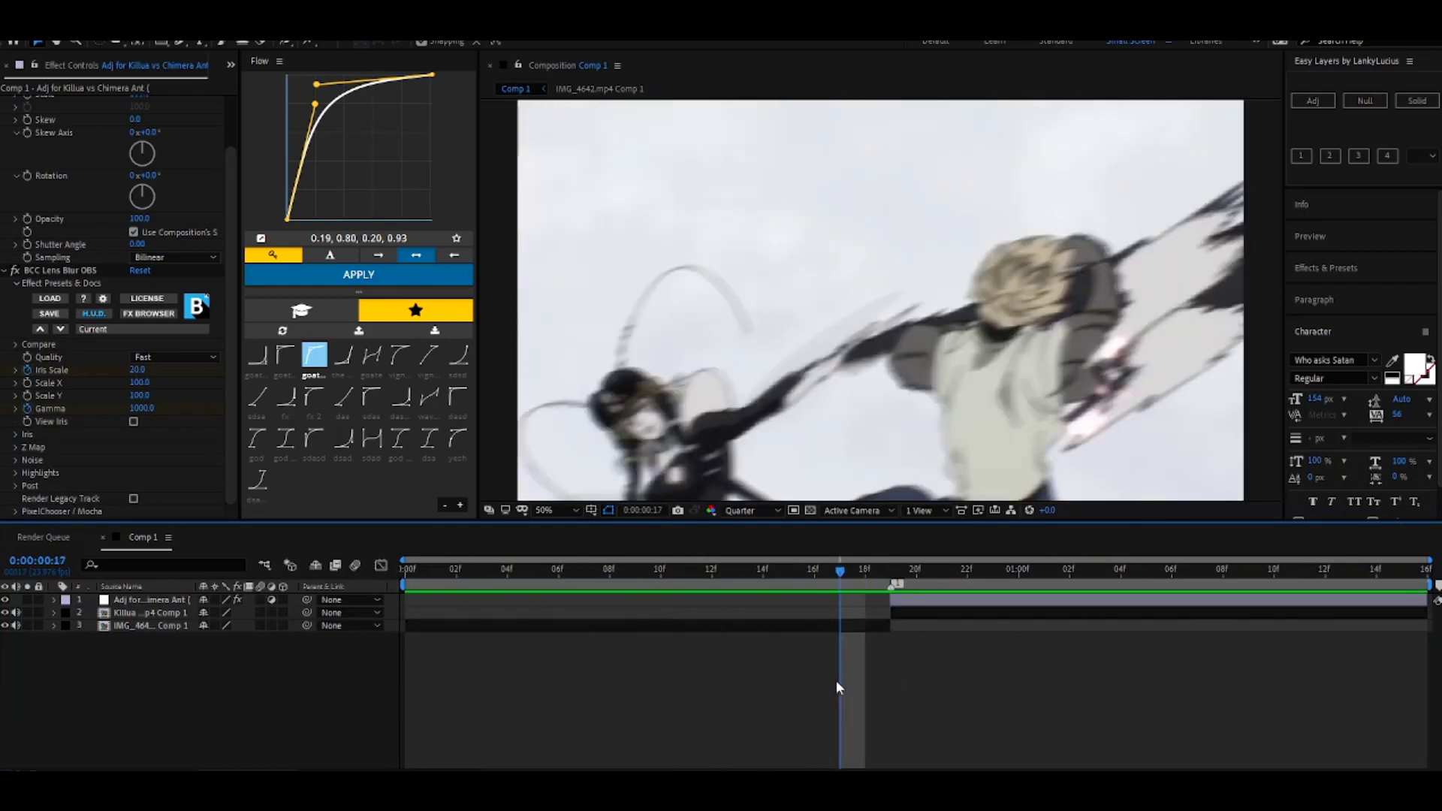
left_click(871, 625)
right_click(892, 661)
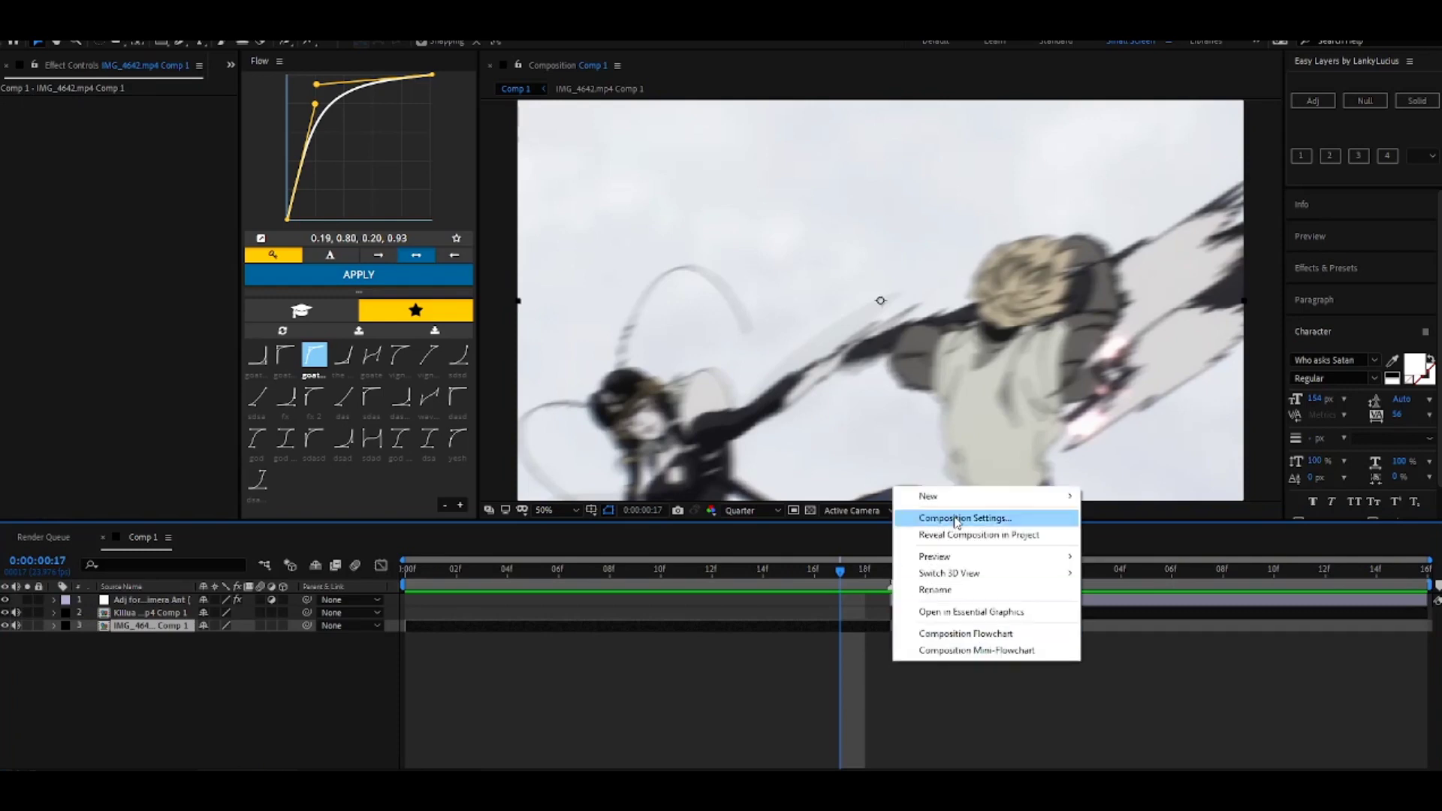
mouse_move(999, 500)
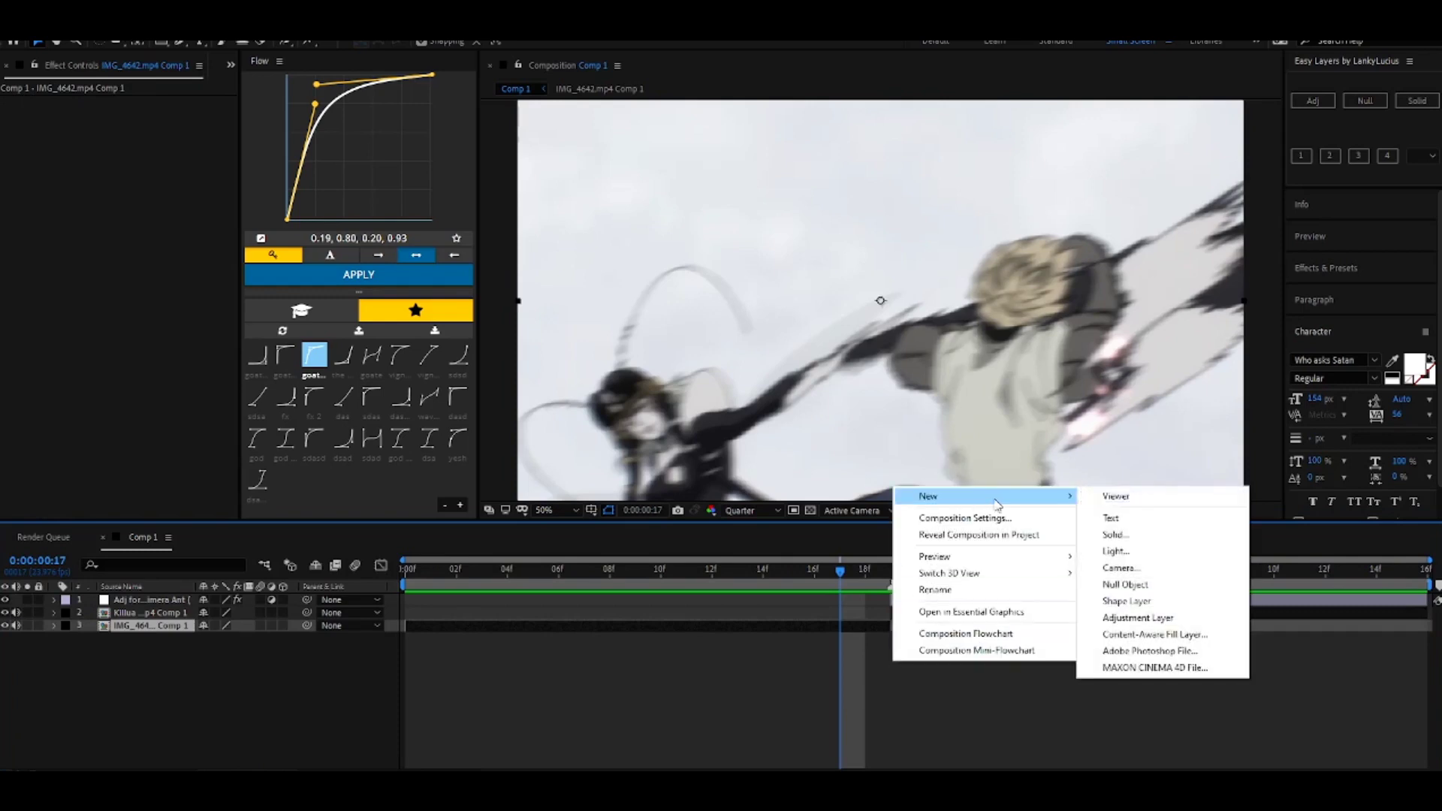
left_click(1134, 619)
key("ctrl+shift+d")
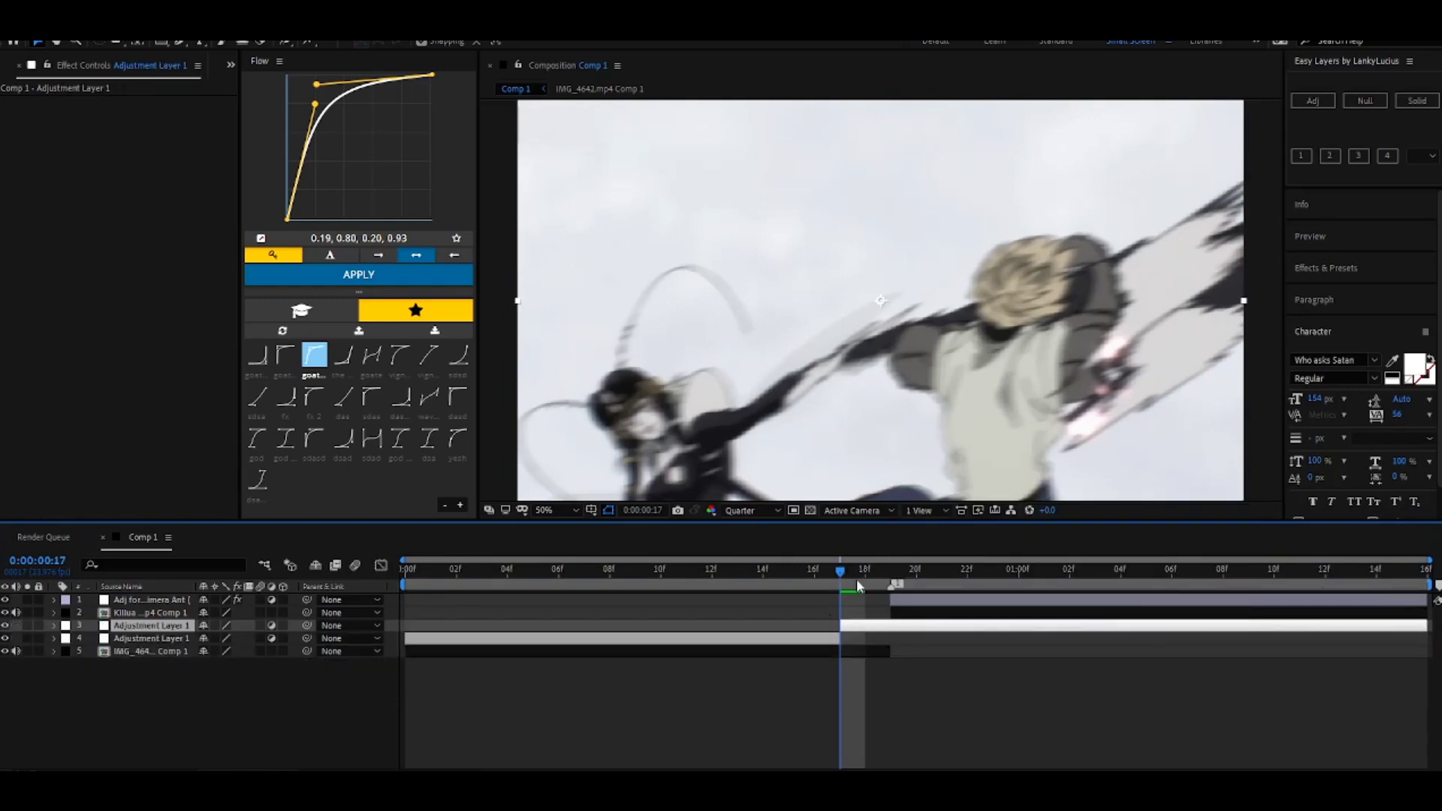
Split the new adjustment layer at 0:00:00:18 and delete its outer pieces, keeping only the single frame at 0:00:00:17.
left_click(858, 581)
key("ctrl+shift+d")
left_click(816, 652)
key("Delete")
left_click(899, 628)
key("Delete")
Apply the Tint effect to the one-frame adjustment layer at 0:00:00:17 and swap its black and white mapping colors.
left_click(796, 580)
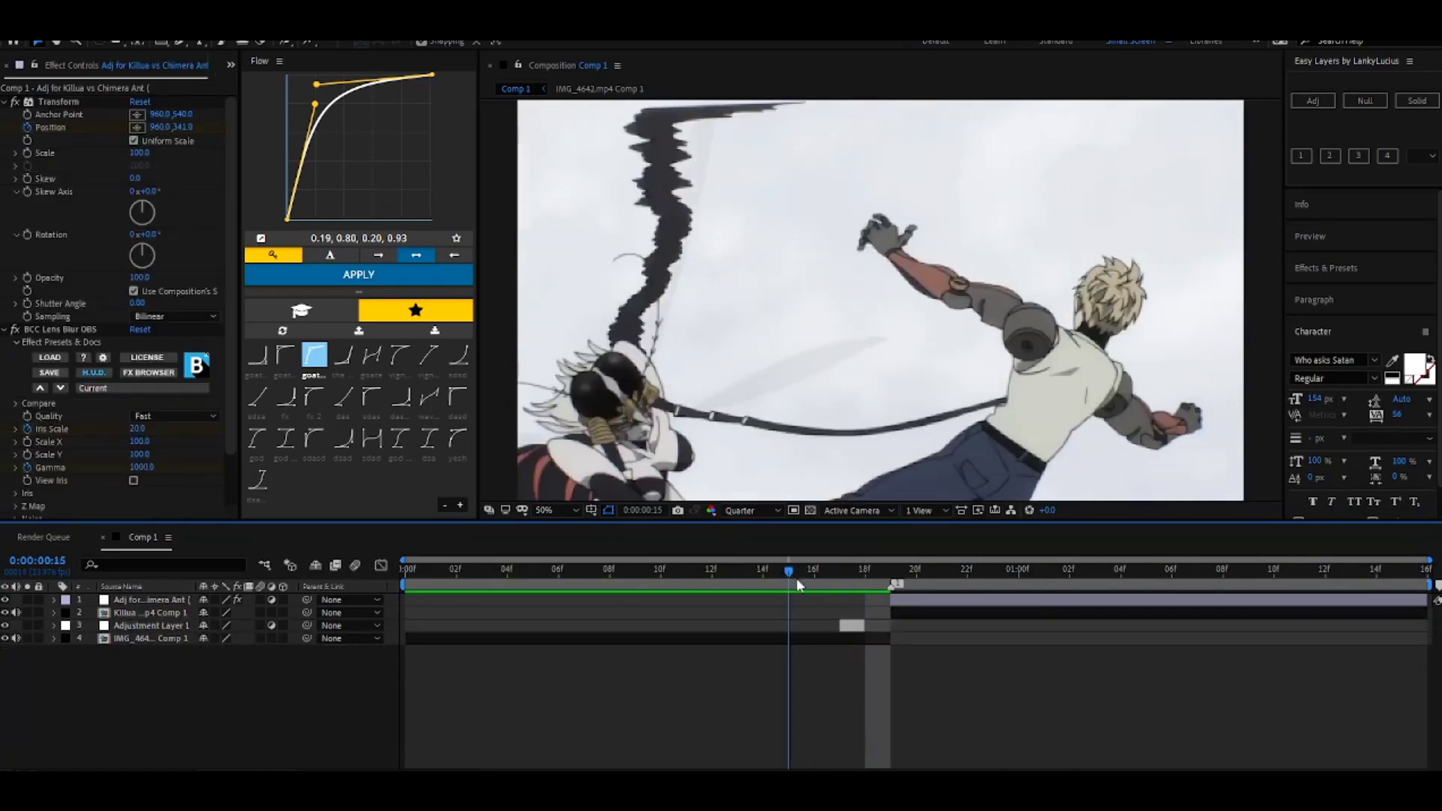
left_click_drag(796, 578, 840, 592)
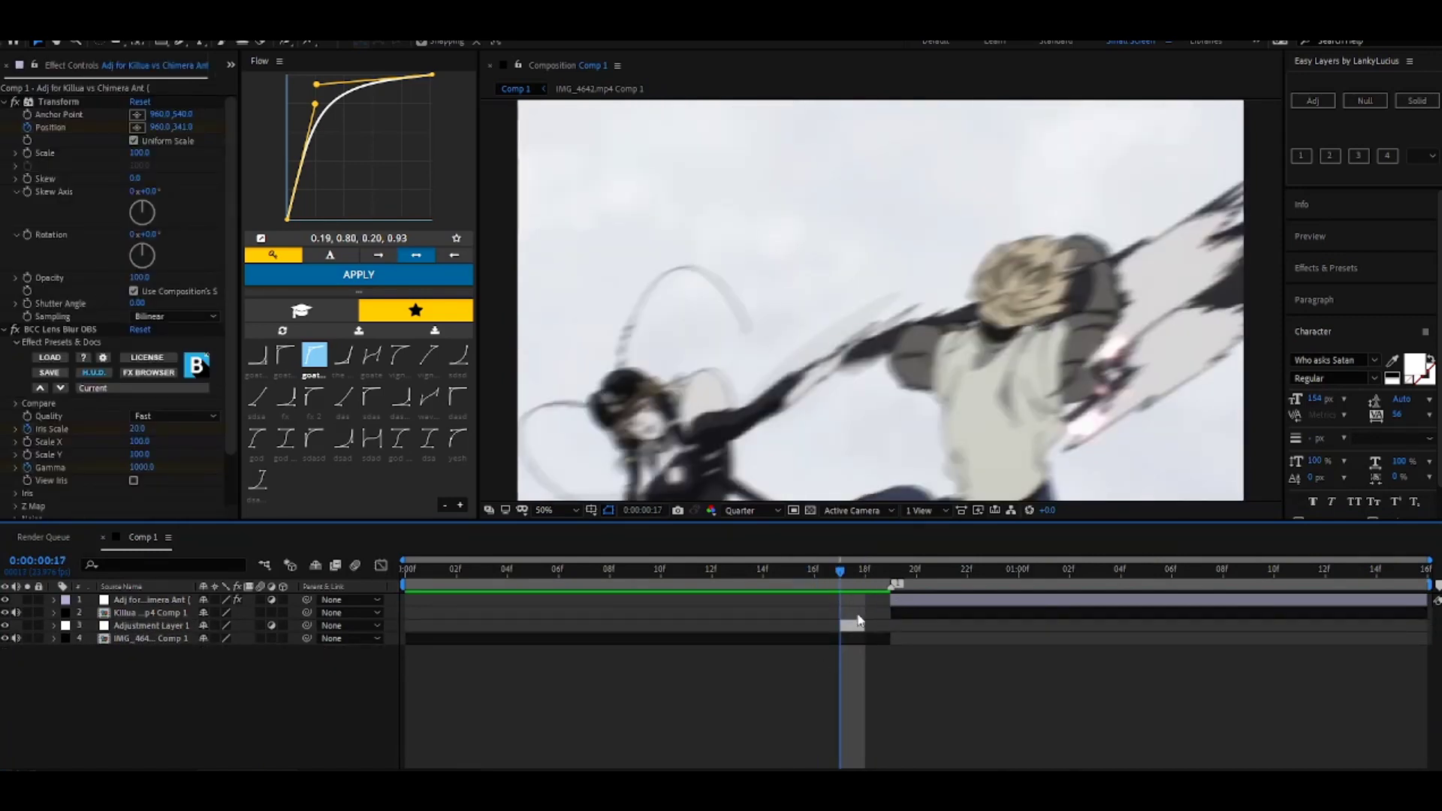
left_click(853, 626)
key("ctrl+space")
type("tint")
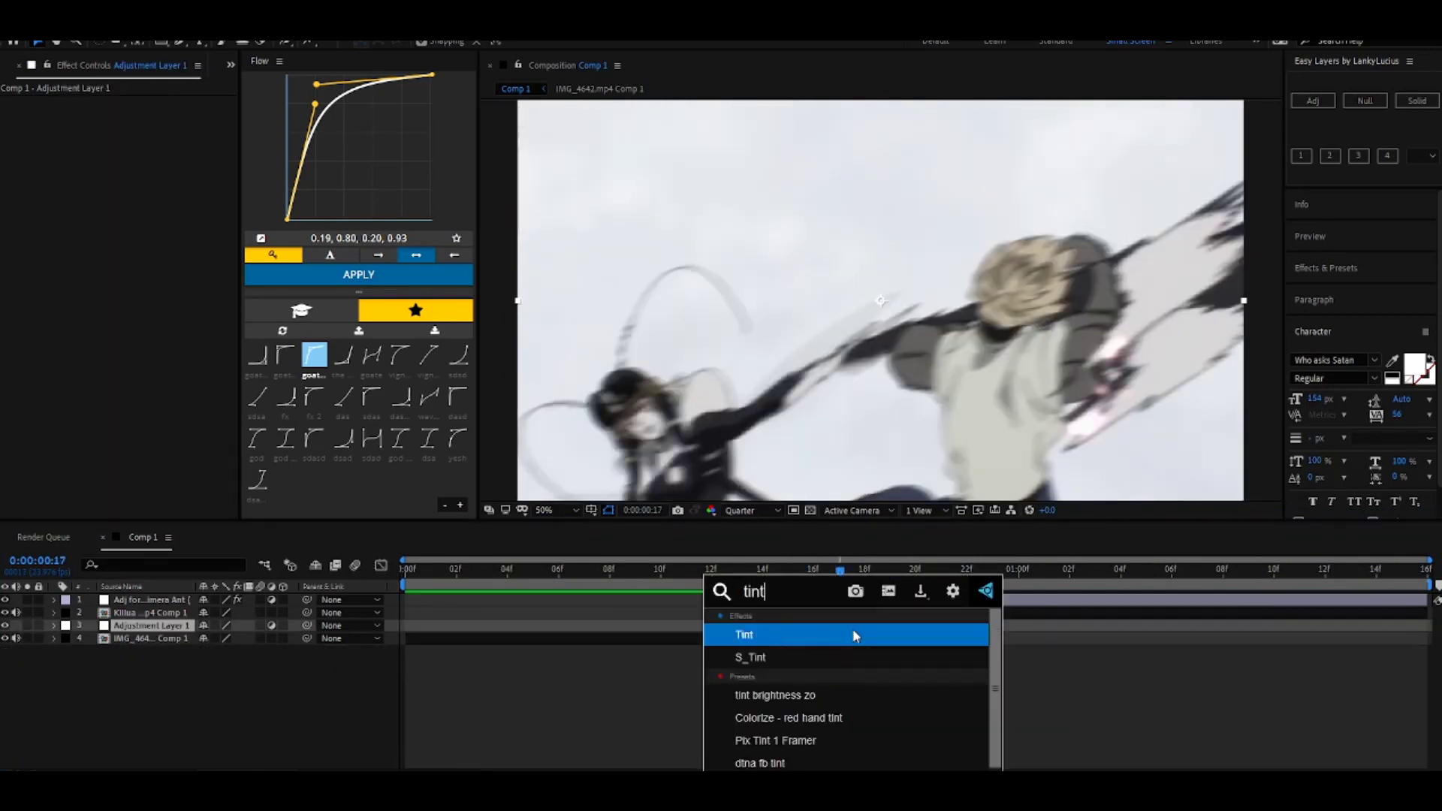
key("Return")
left_click(187, 154)
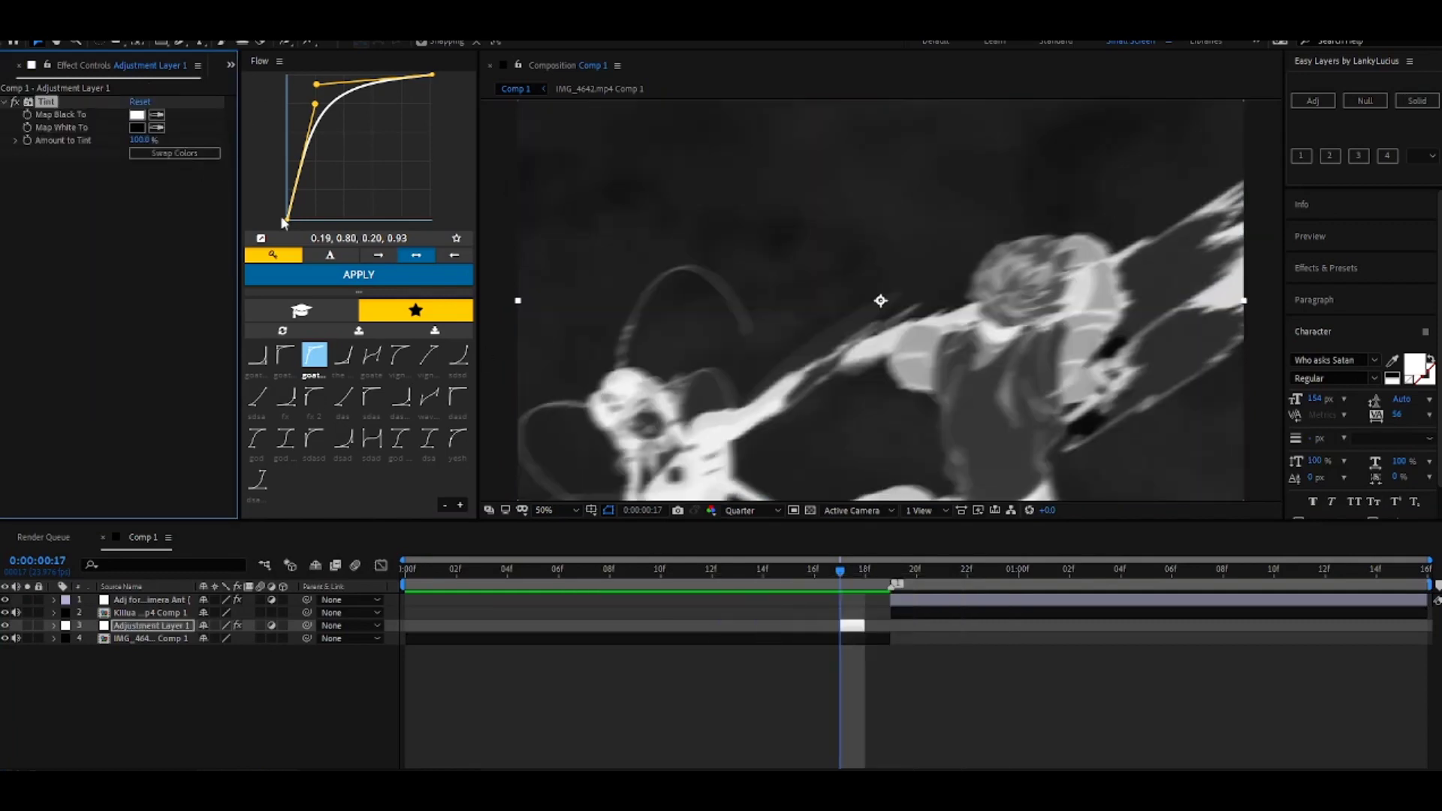
Duplicate the tinted adjustment layer, place the copy above all other layers, and shift it to start at 0:00:00:19.
left_click(859, 679)
left_click(849, 626)
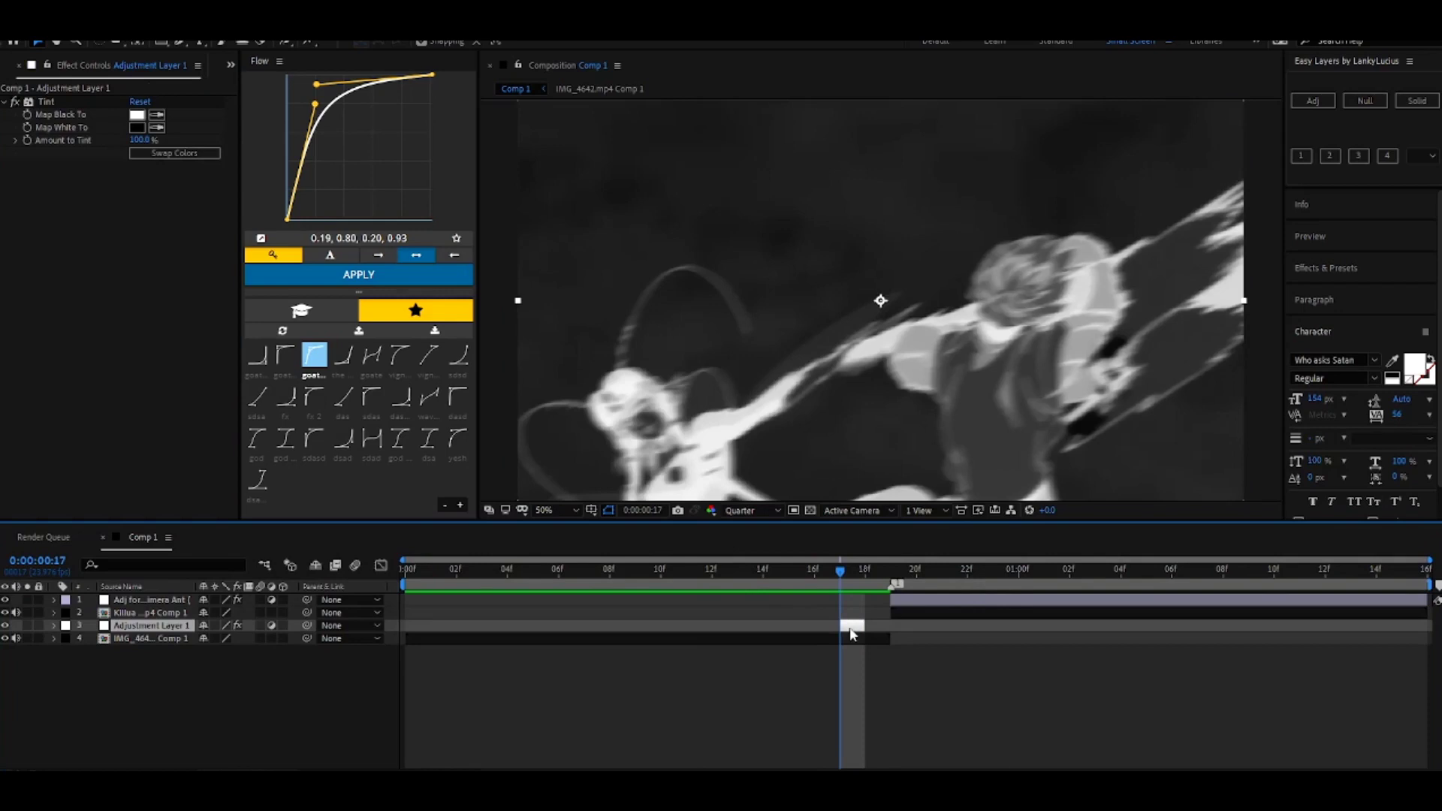
key("ctrl+d")
left_click_drag(171, 623, 173, 600)
left_click_drag(854, 601, 901, 614)
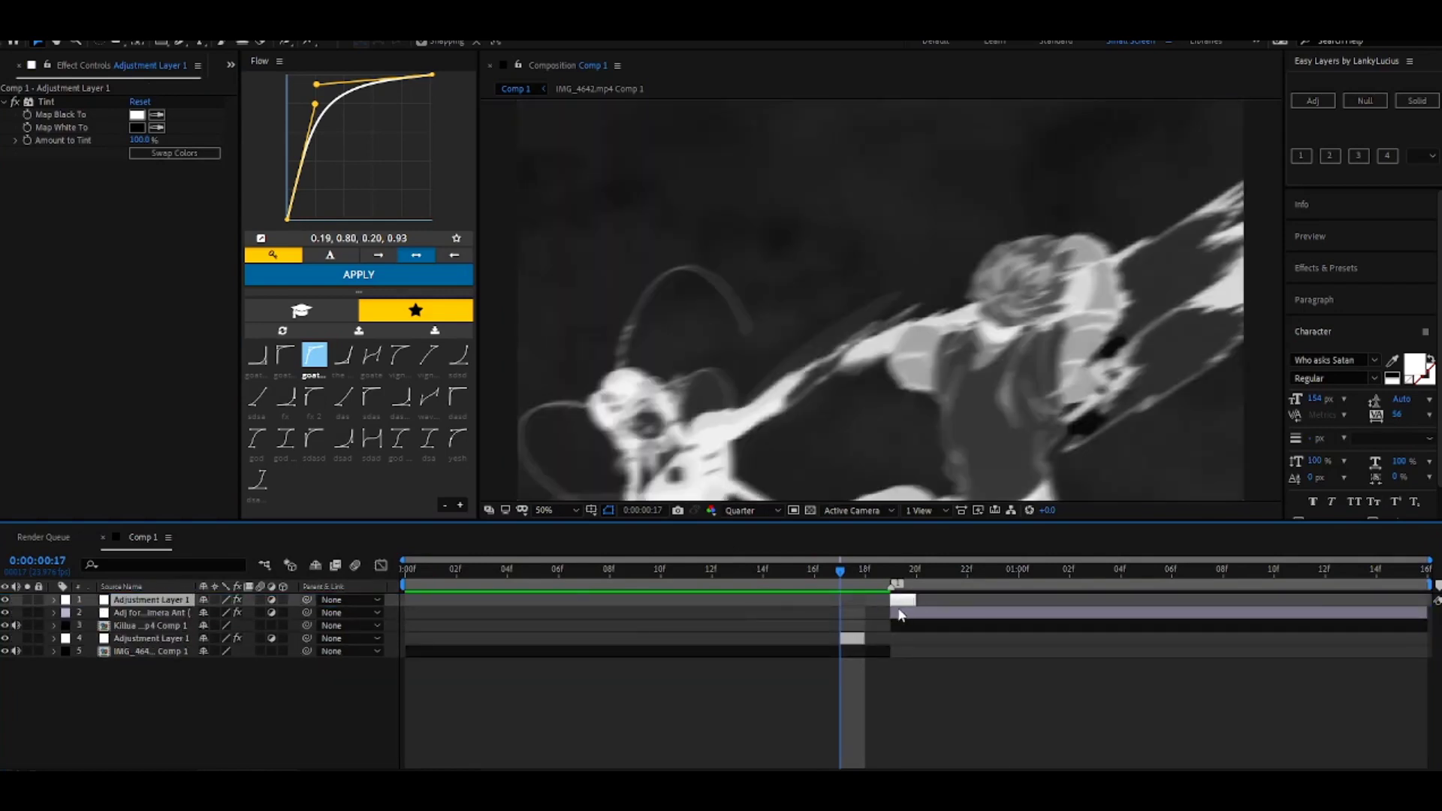
left_click_drag(845, 575, 863, 577)
left_click(878, 641)
left_click(876, 650)
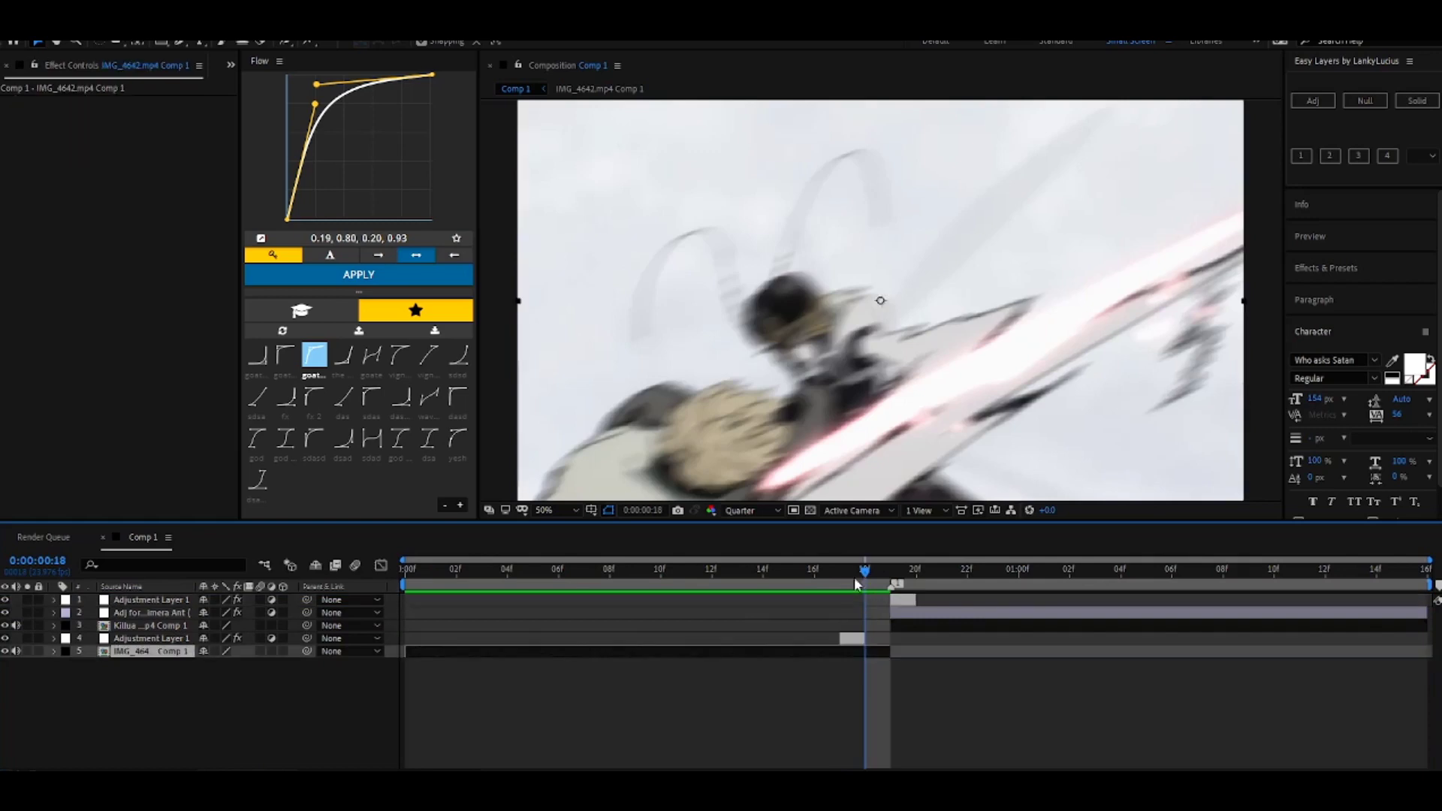
Duplicate the tint layer at 0:00:00:19, shift the copy to 0:00:00:21, and preview the flashes from the start.
left_click(840, 587)
key("Page_Down")
key("Page_Down")
left_click(899, 601)
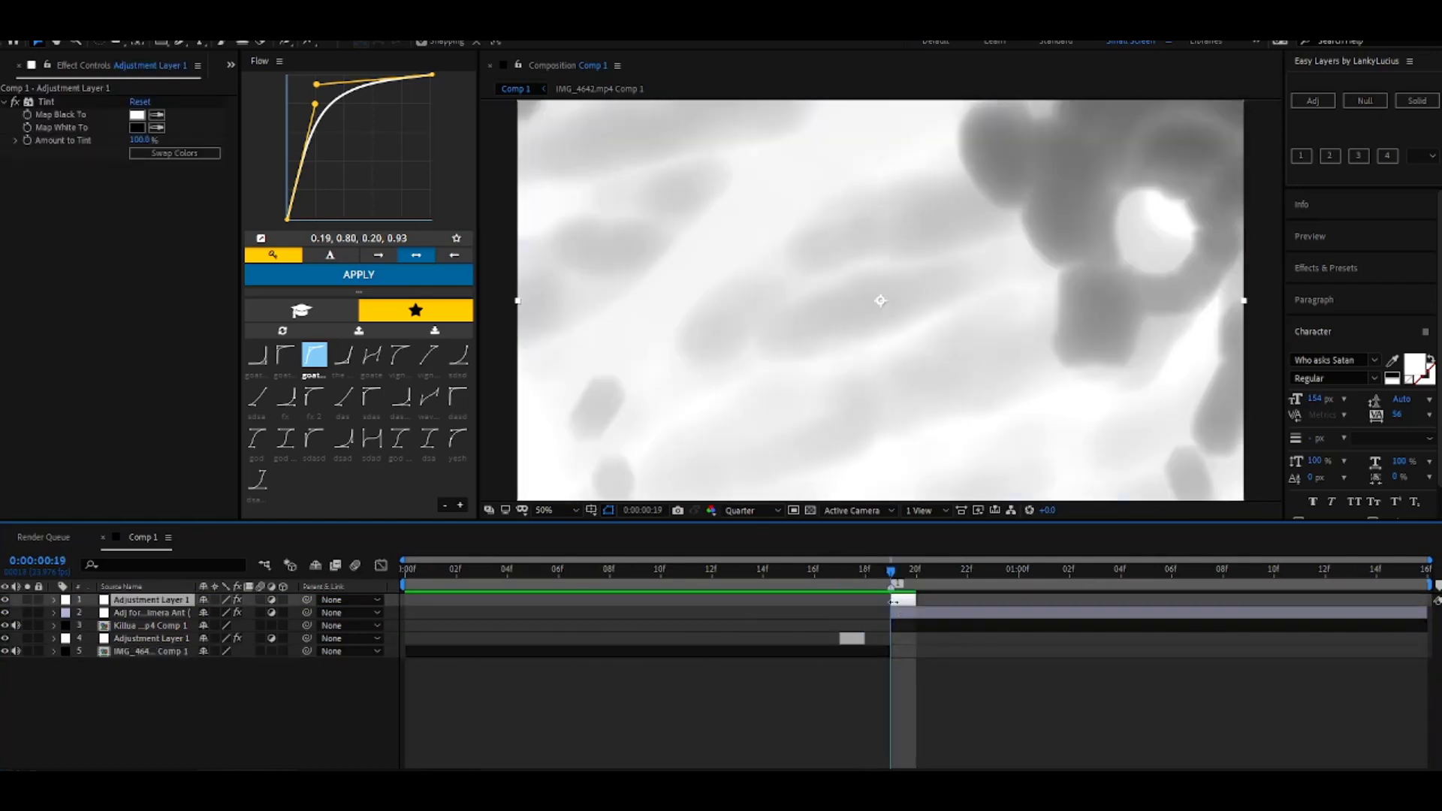
key("ctrl+d")
key("alt+Page_Down")
key("alt+Page_Down")
left_click_drag(917, 584, 841, 665)
key("space")
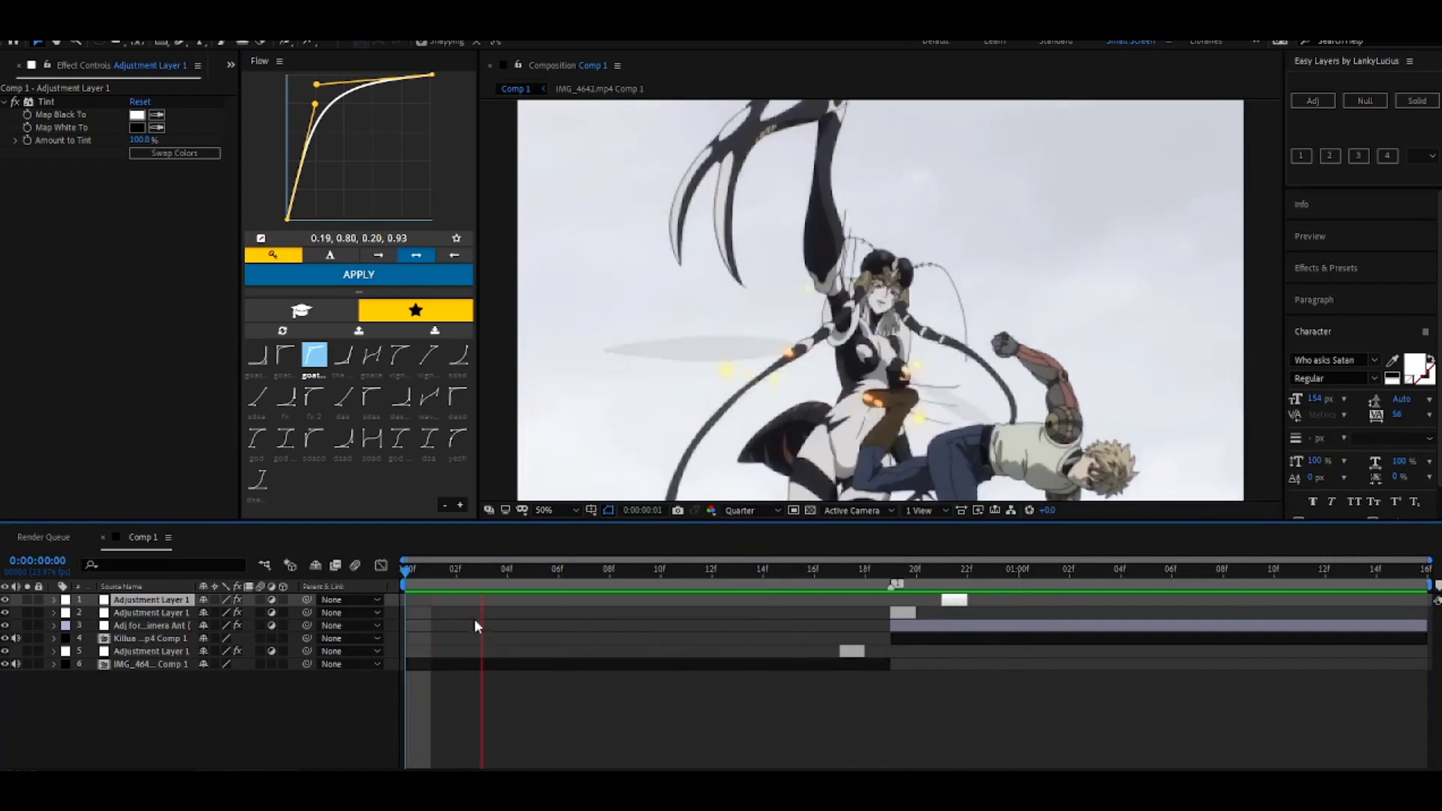
Review the cut, and duplicate the tint layer at 0:00:00:17 with the copy moved to 0:00:00:15 above the IMG_4642 clip.
left_click_drag(778, 562, 898, 661)
left_click(929, 638)
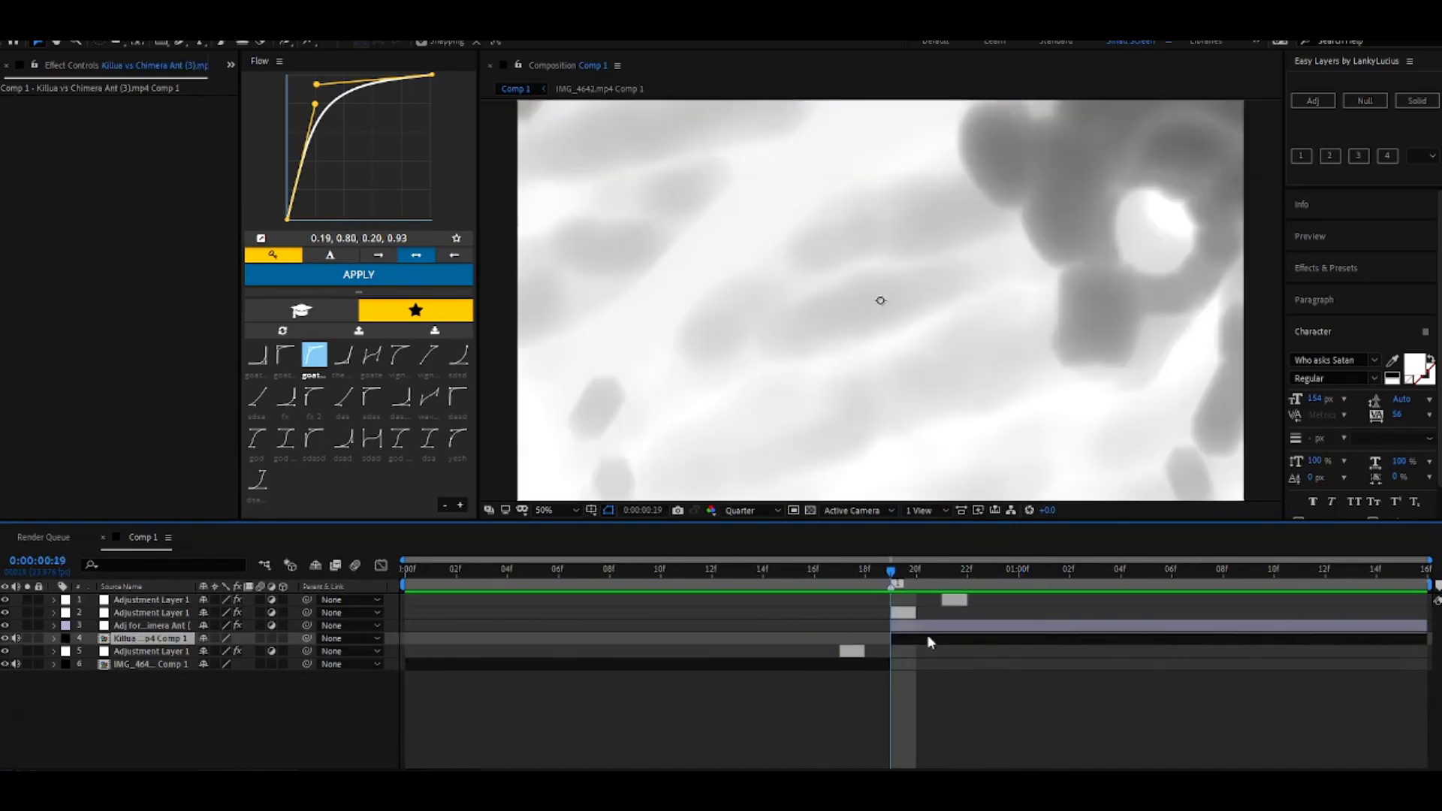
left_click(931, 628)
left_click(908, 647)
key("space")
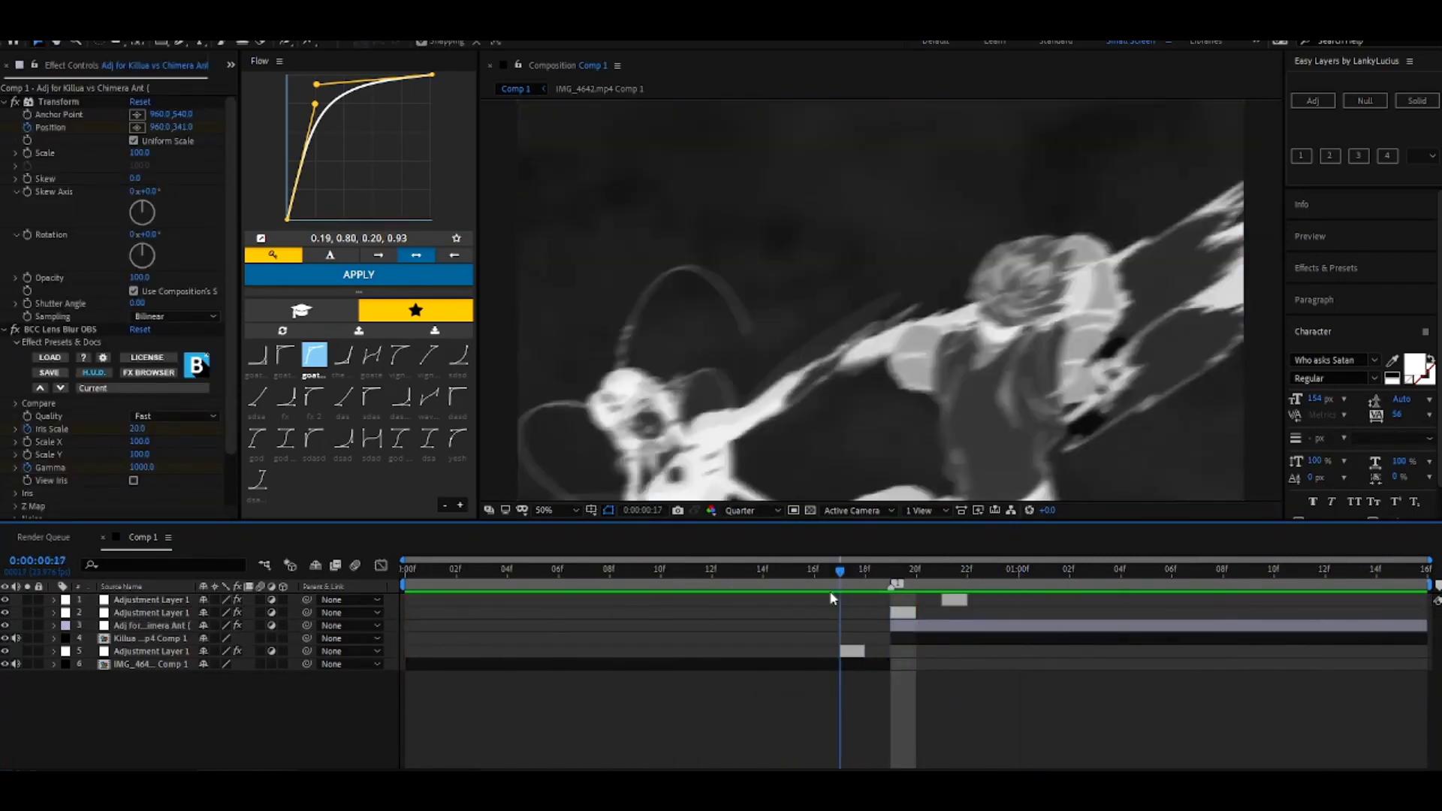
left_click_drag(898, 638, 867, 659)
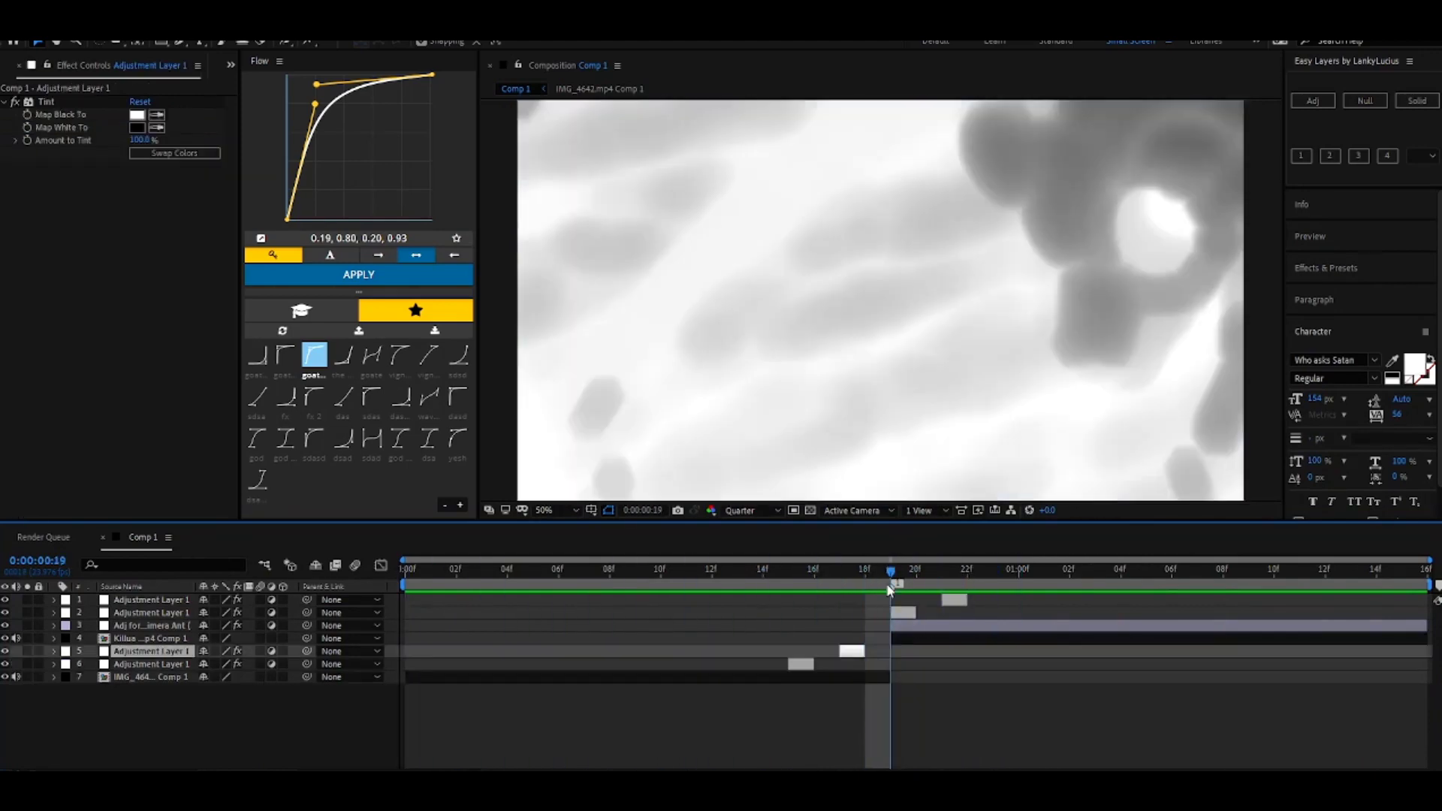
Enable time remapping on the Killua clip and extend its start to 0:00:00:17, with the first remap keyframe at 0:00:00:18.
mouse_move(892, 639)
left_mouse_down()
mouse_move(966, 630)
mouse_move(898, 647)
left_mouse_up()
left_click(913, 639)
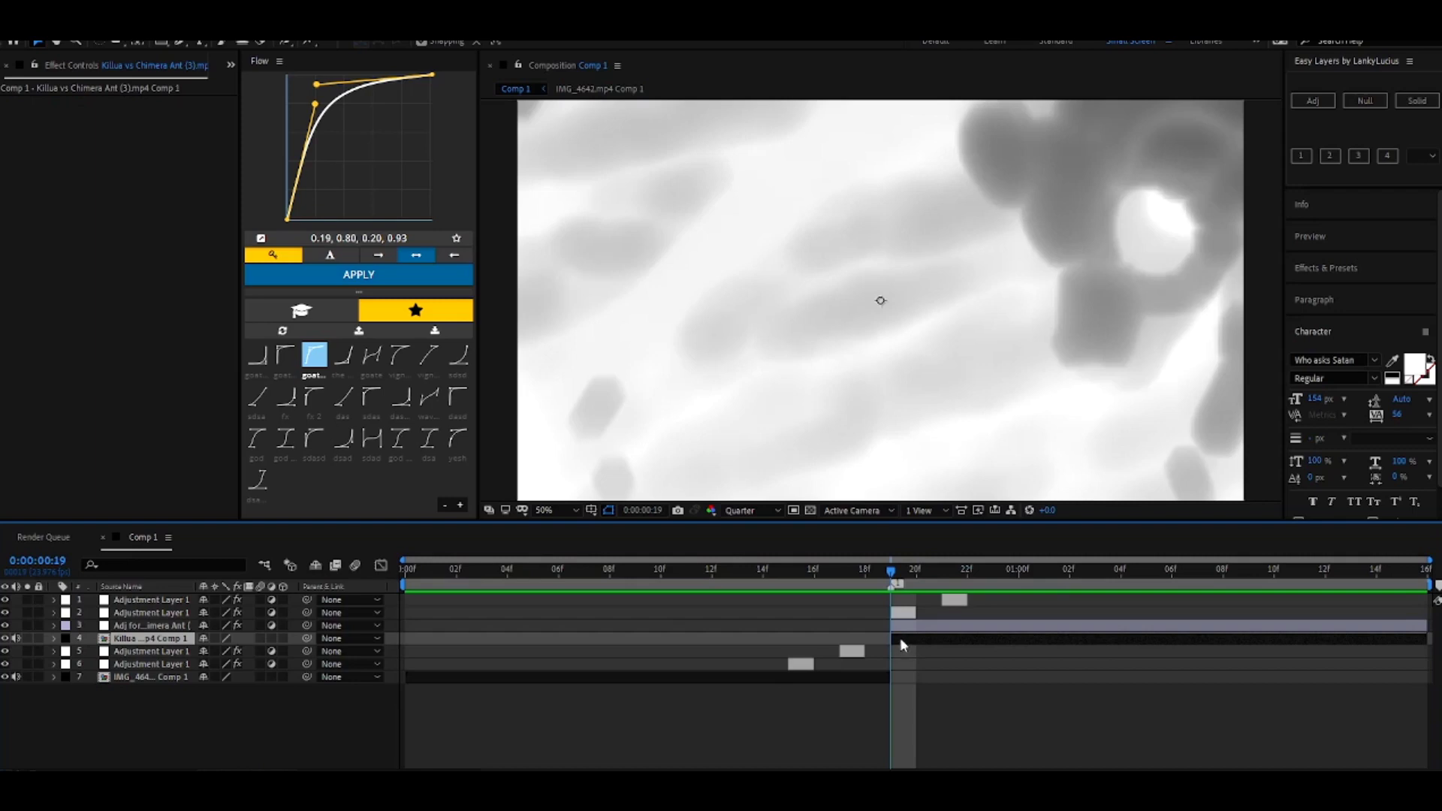
key("ctrl+alt+t")
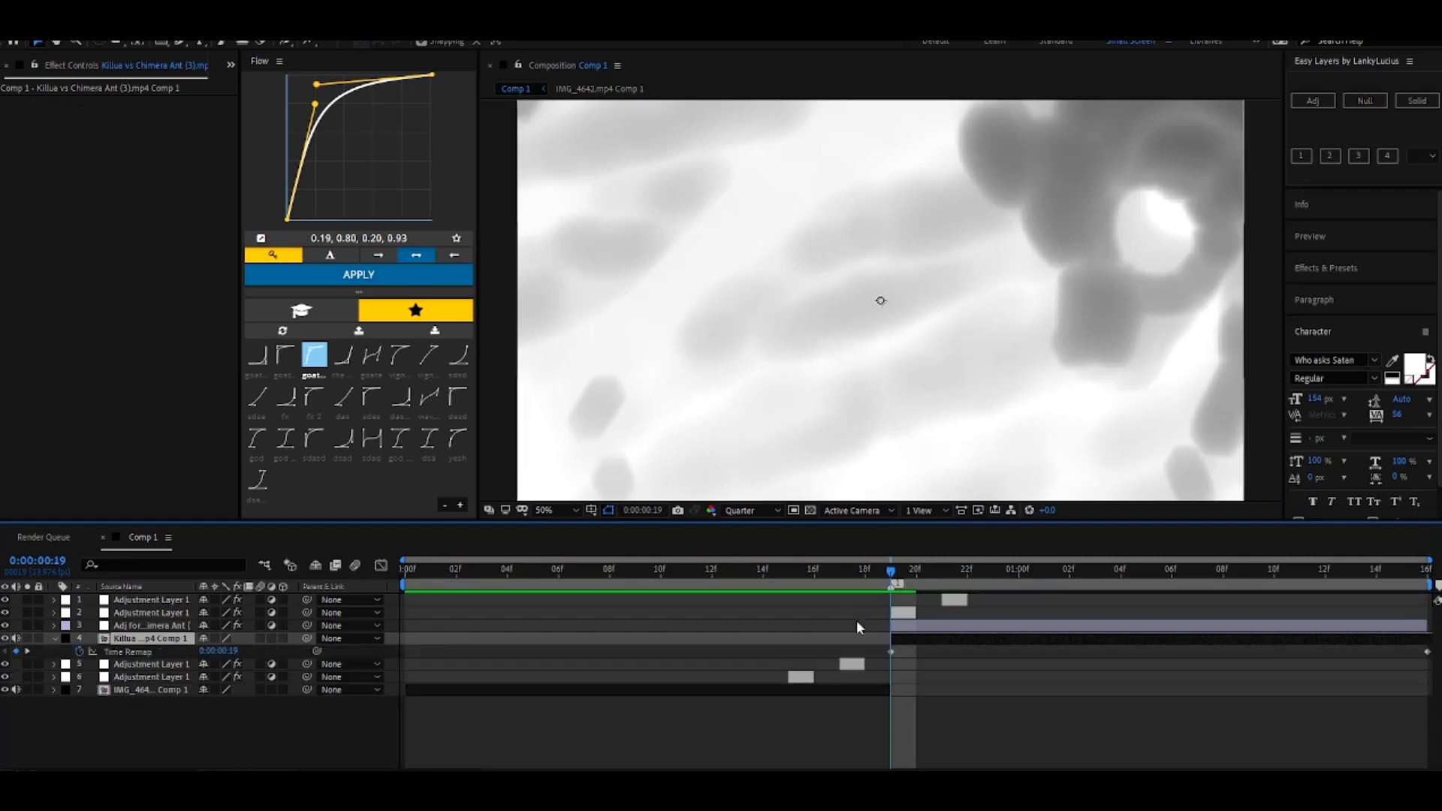
mouse_move(894, 638)
left_mouse_down()
mouse_move(841, 639)
mouse_move(864, 660)
left_mouse_up()
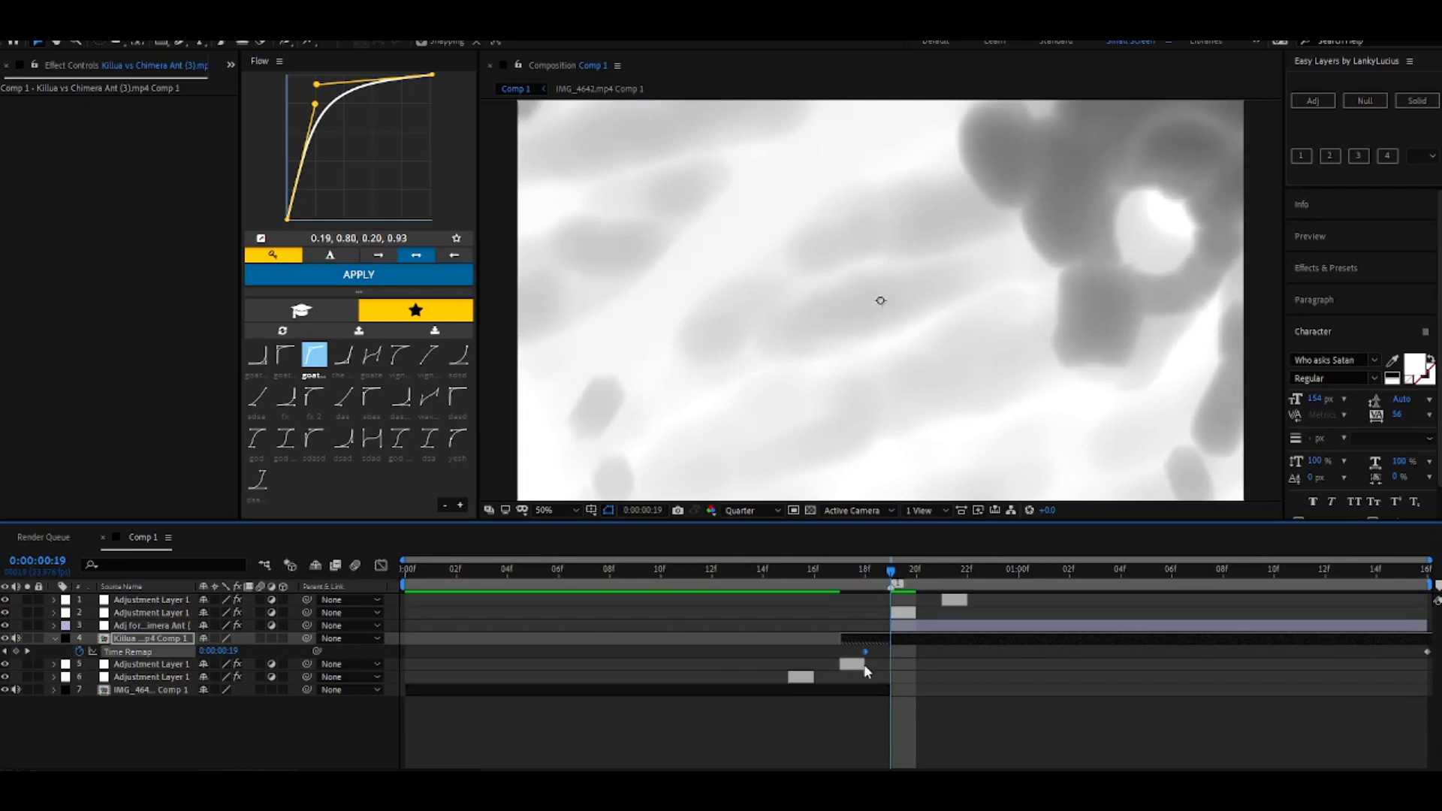
Keyframe the Killua clip's Opacity from 0% at 0:00:00:16 to 100% at 0:00:00:19.
left_click_drag(877, 578, 838, 625)
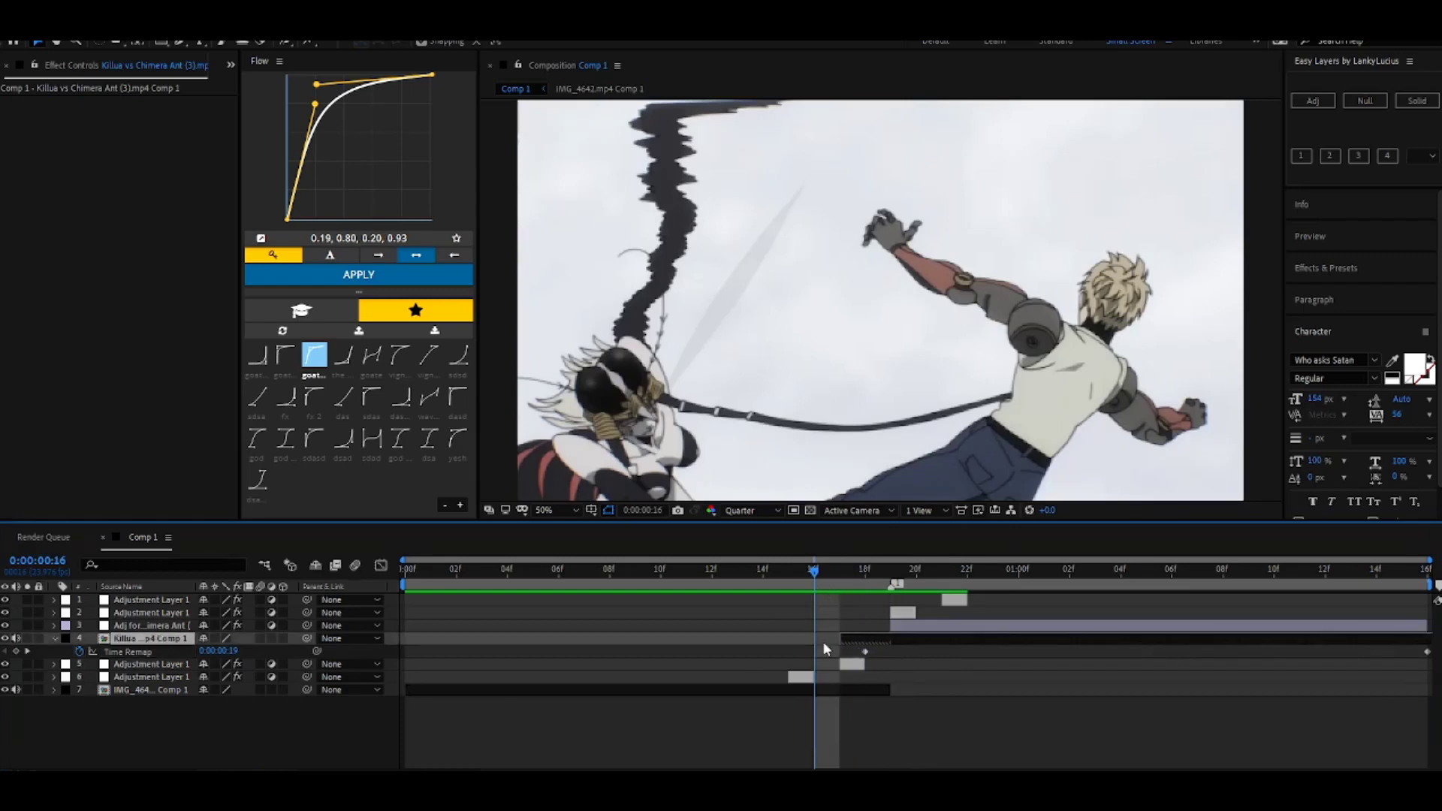
key("alt+shift+t")
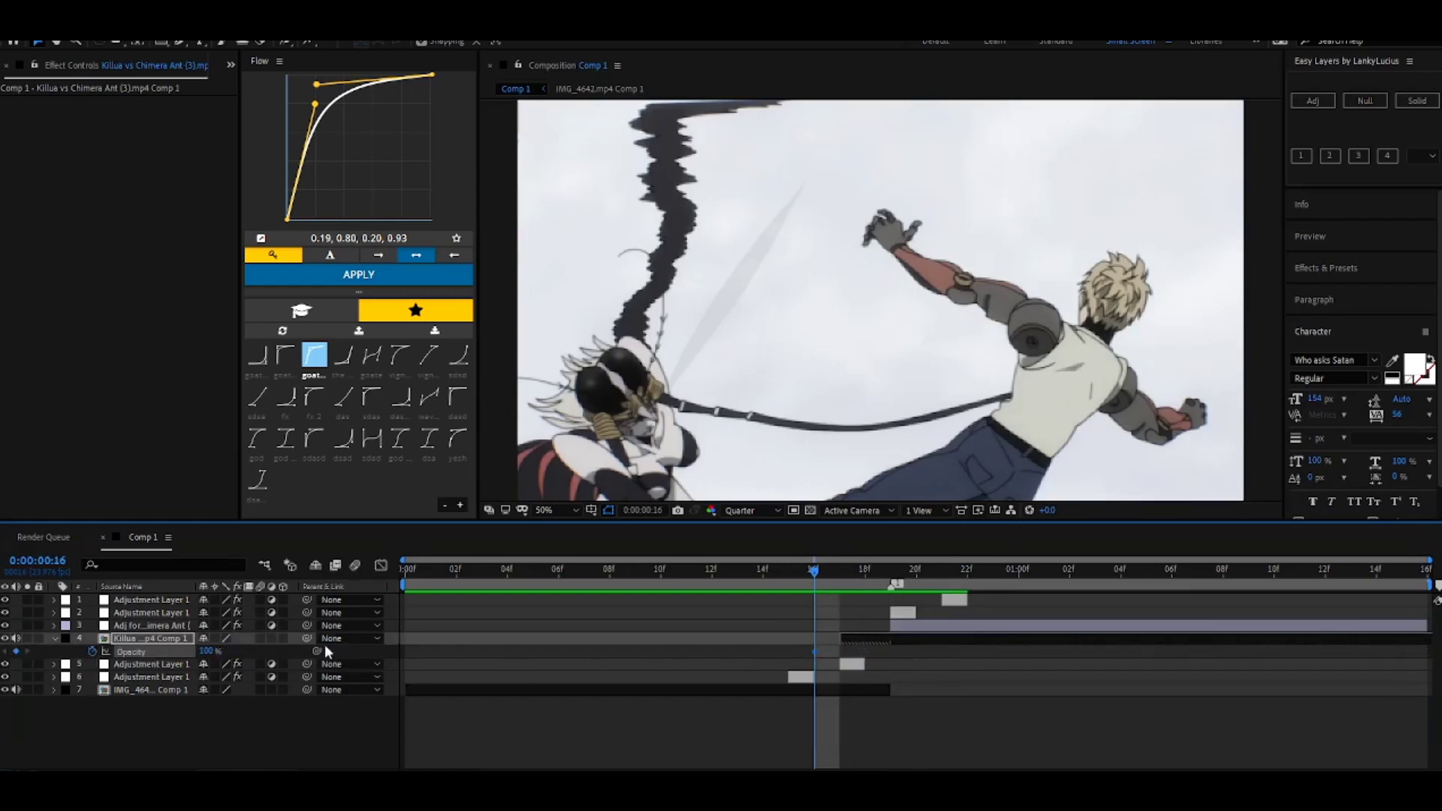
type("0")
key("Return")
left_click_drag(854, 571, 891, 579)
left_click_drag(204, 652, 552, 677)
Preview the transition from 0:00:00:13 and scrub through the opening frames of the Killua clip to check the fade-in and flashes.
left_click_drag(852, 571, 733, 676)
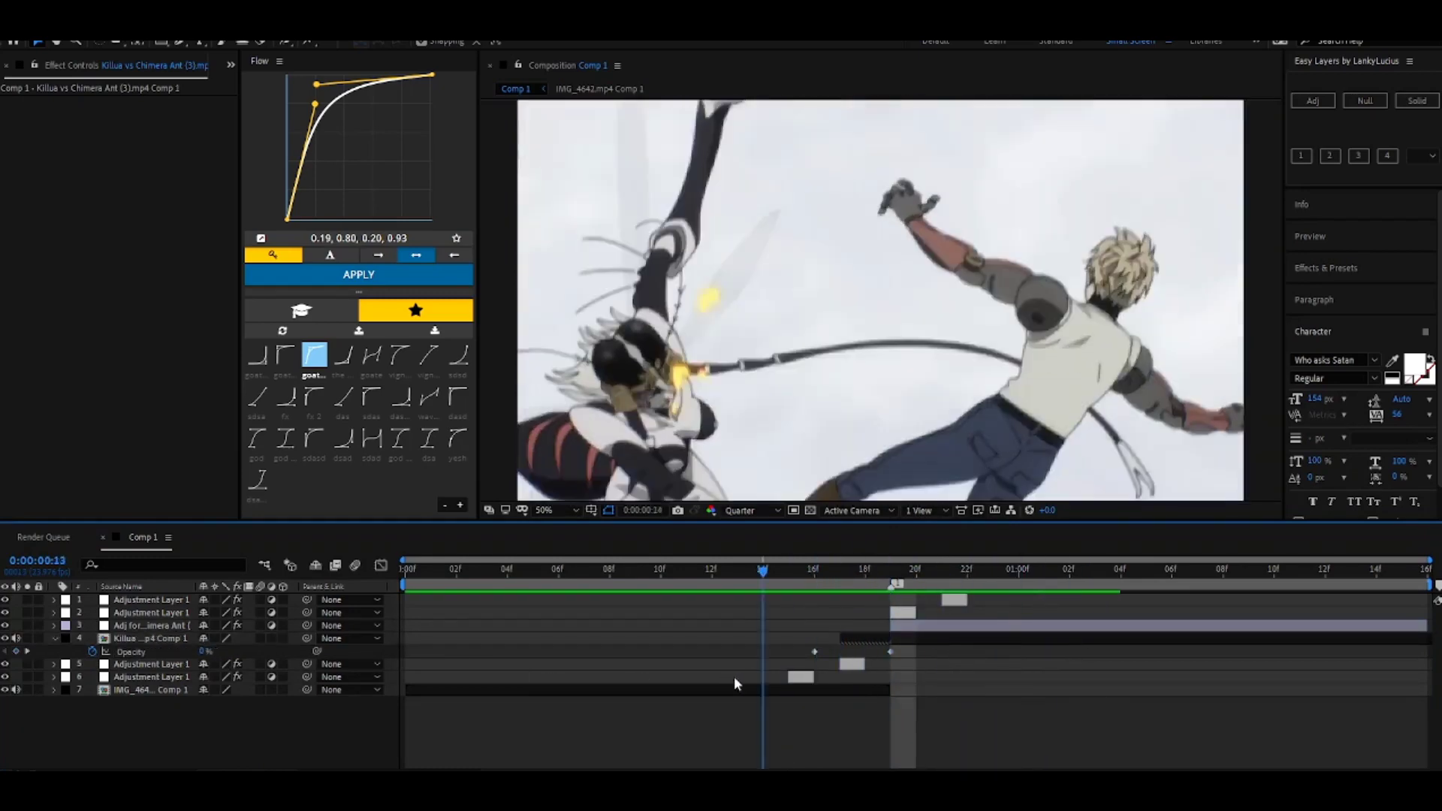
key("space")
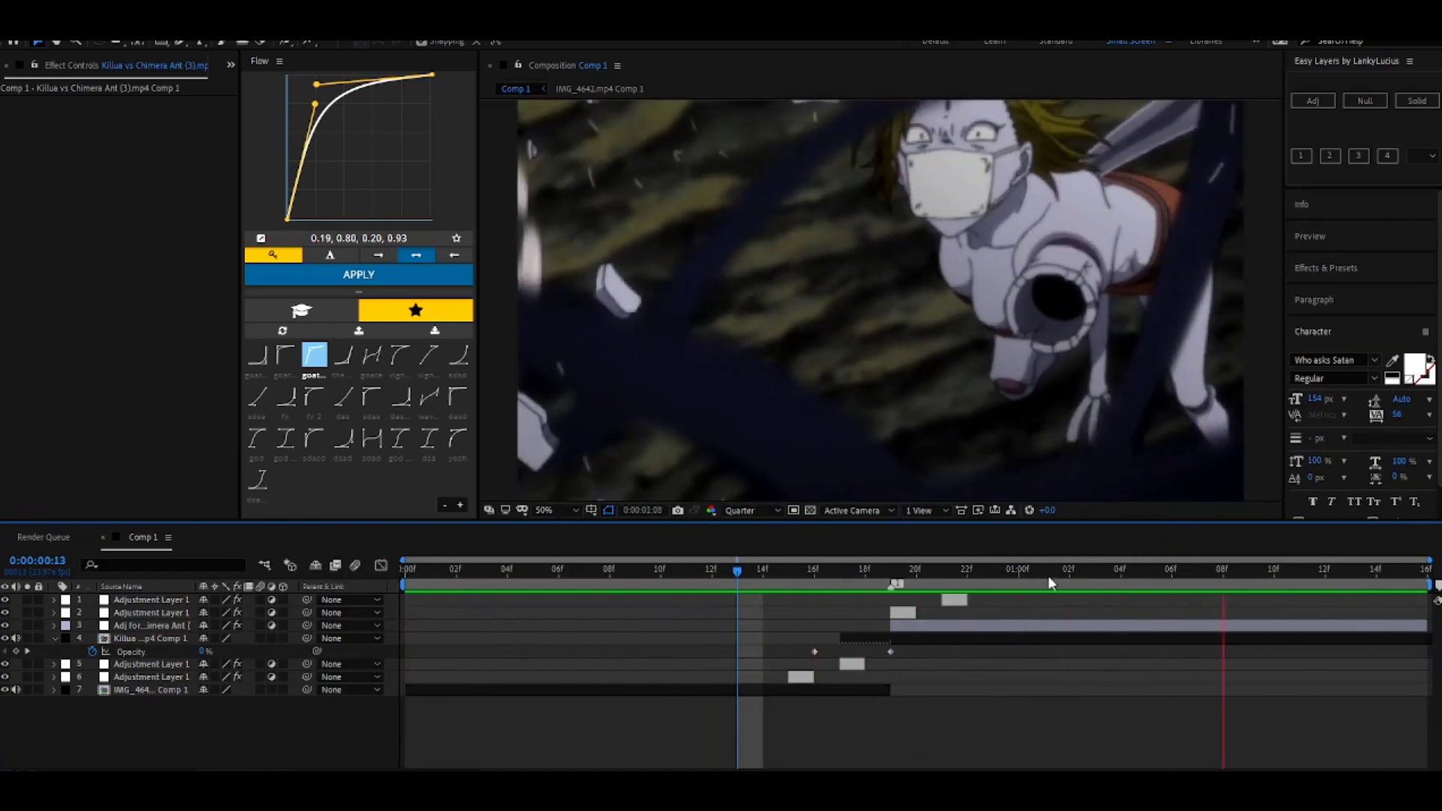
left_click_drag(1050, 574, 1101, 636)
left_click(1101, 638)
left_click_drag(1094, 572, 1056, 691)
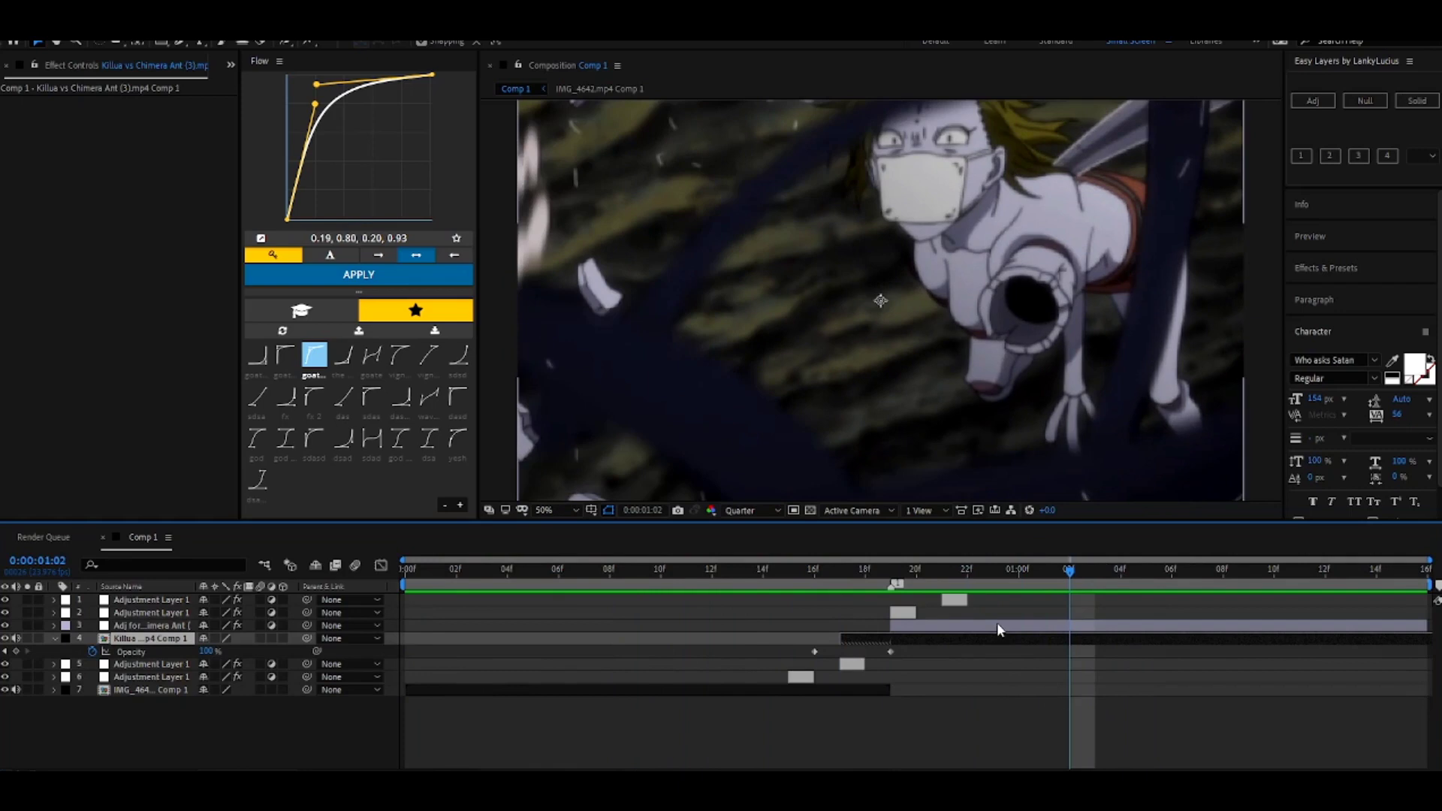
left_click_drag(986, 563, 958, 629)
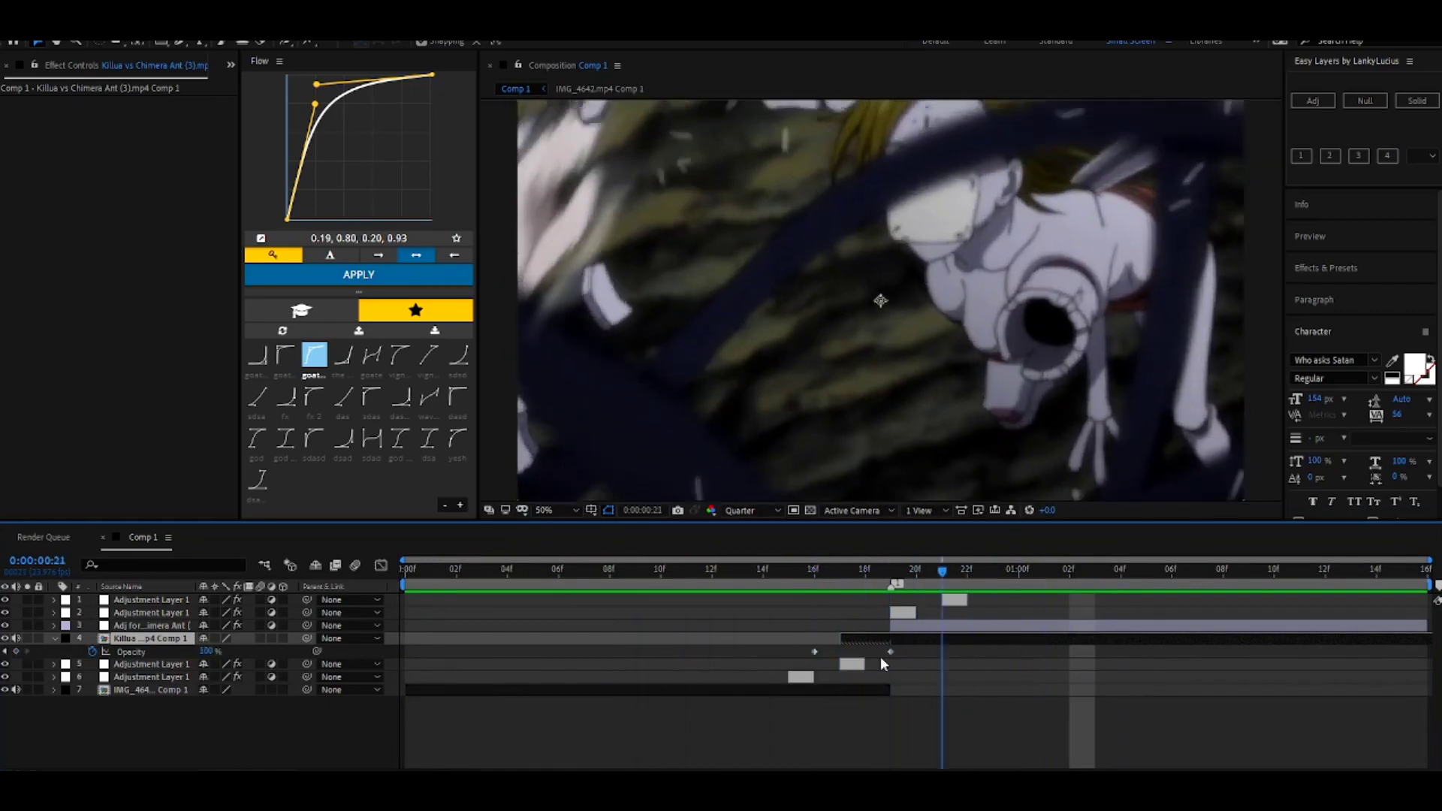
left_click_drag(880, 656, 799, 633)
key("space")
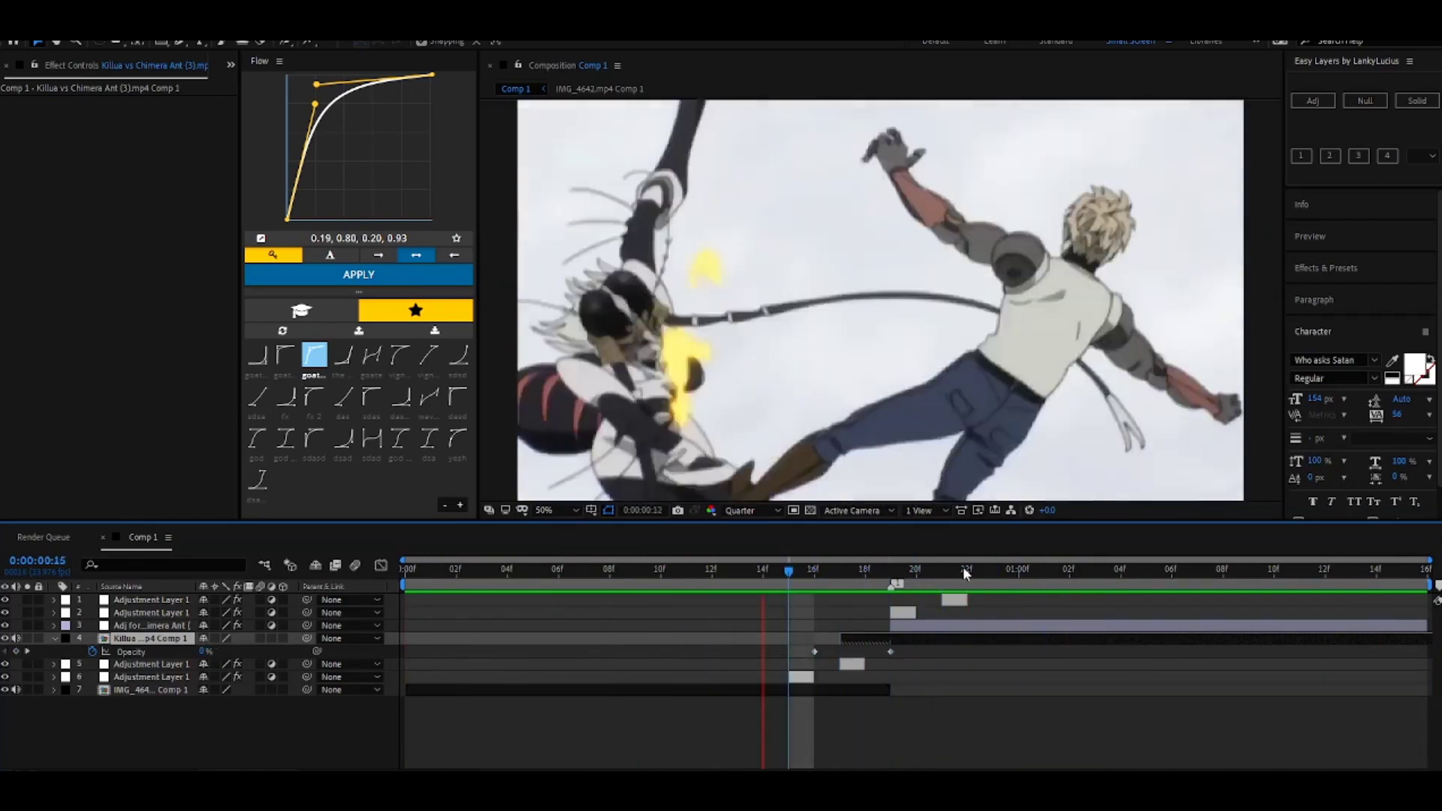